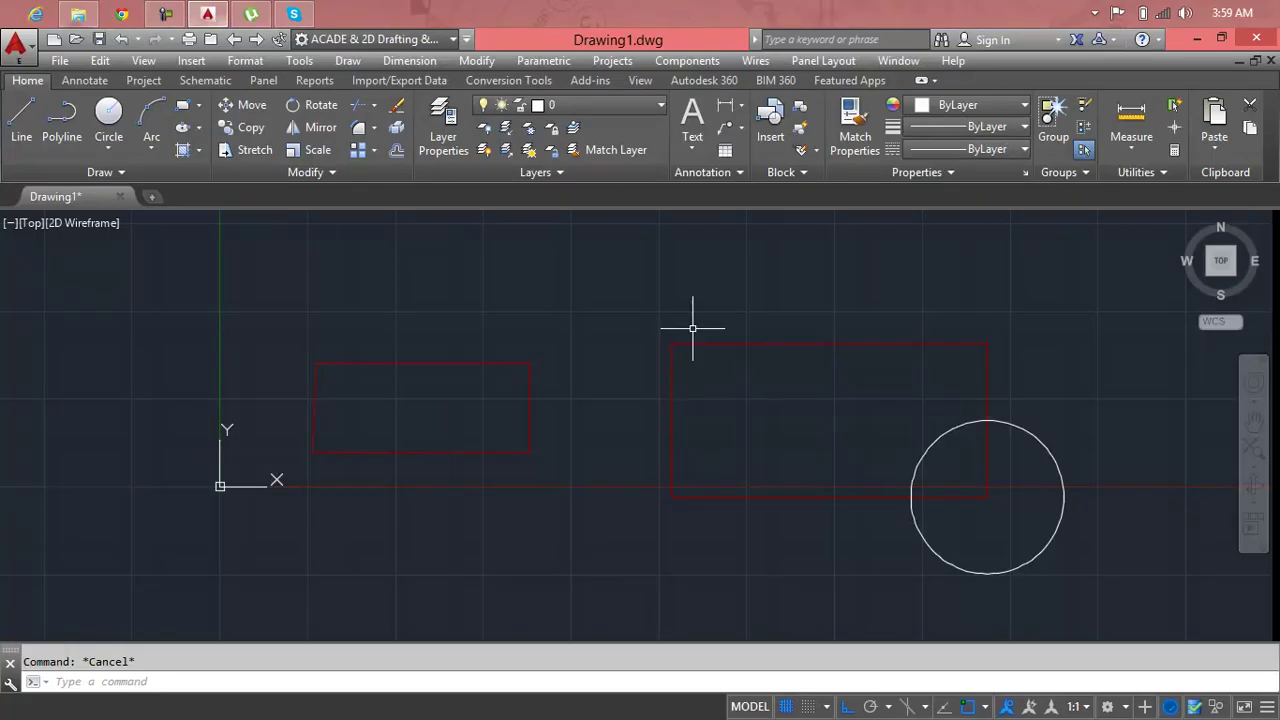
Open the layer properties manager and widen it to show more of the property columns.
scroll(834, 351, up, 4)
scroll(868, 319, down, 5)
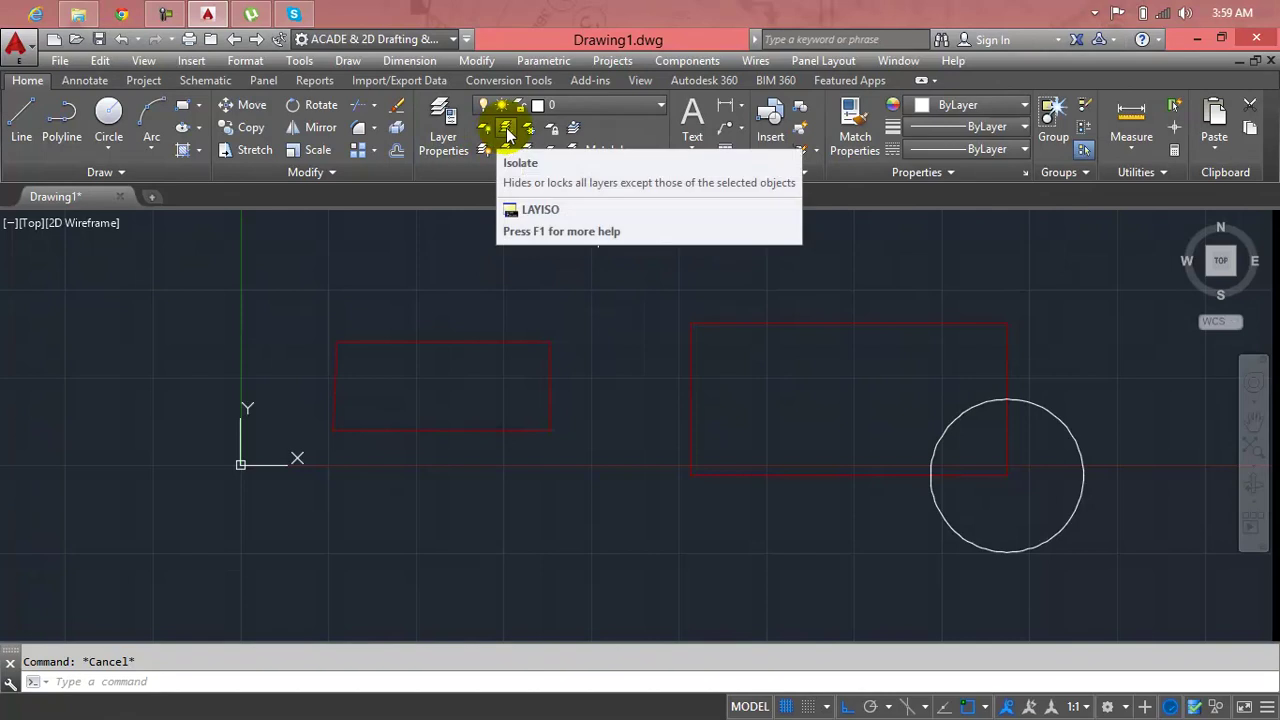
click(578, 112)
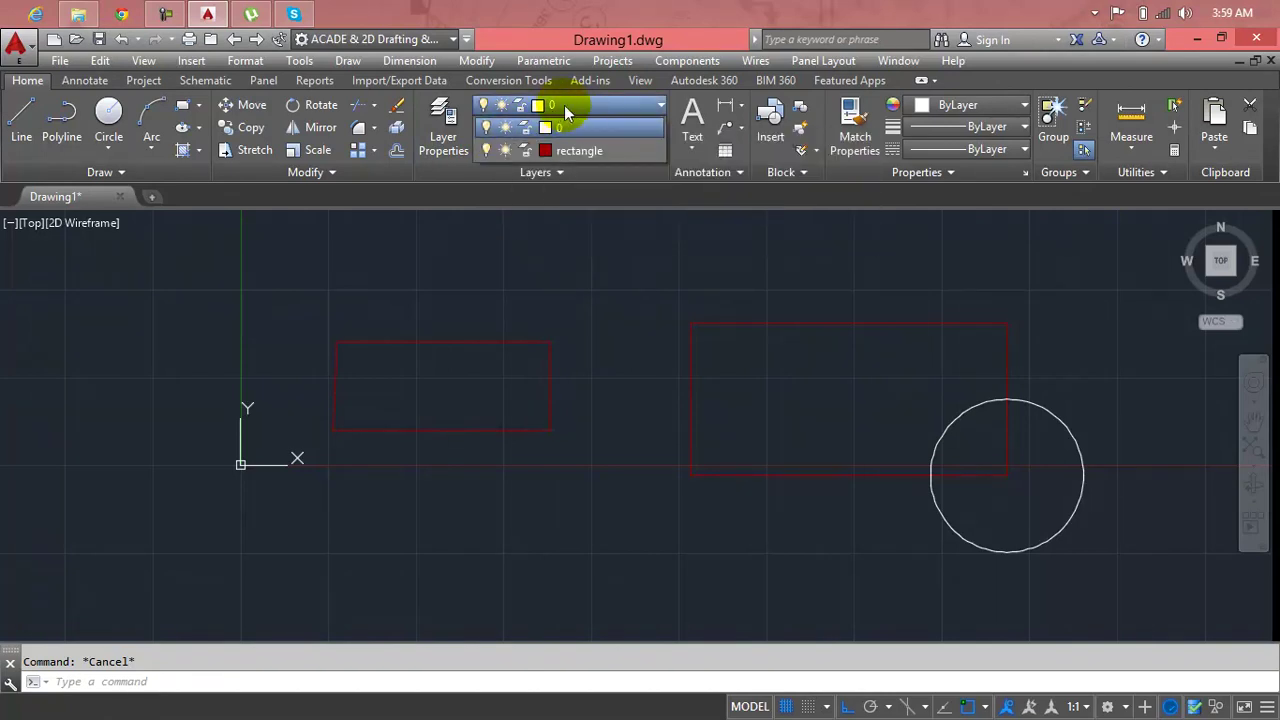
click(433, 119)
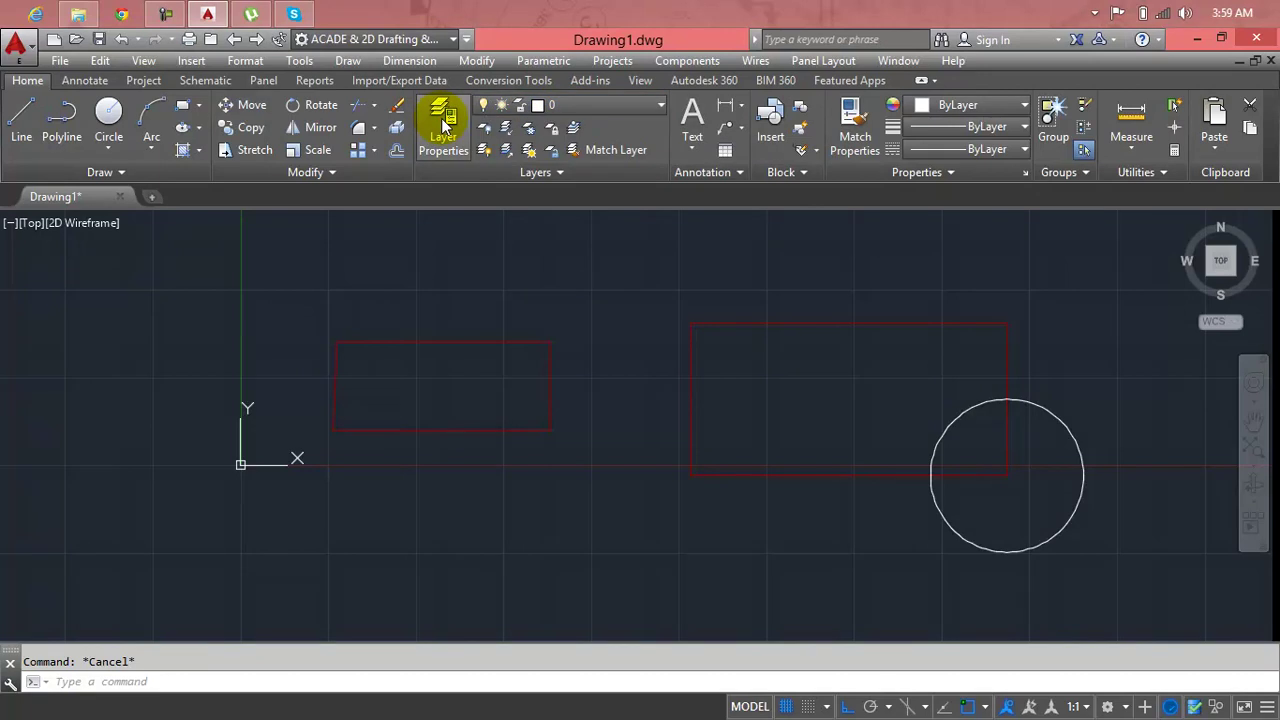
click(445, 122)
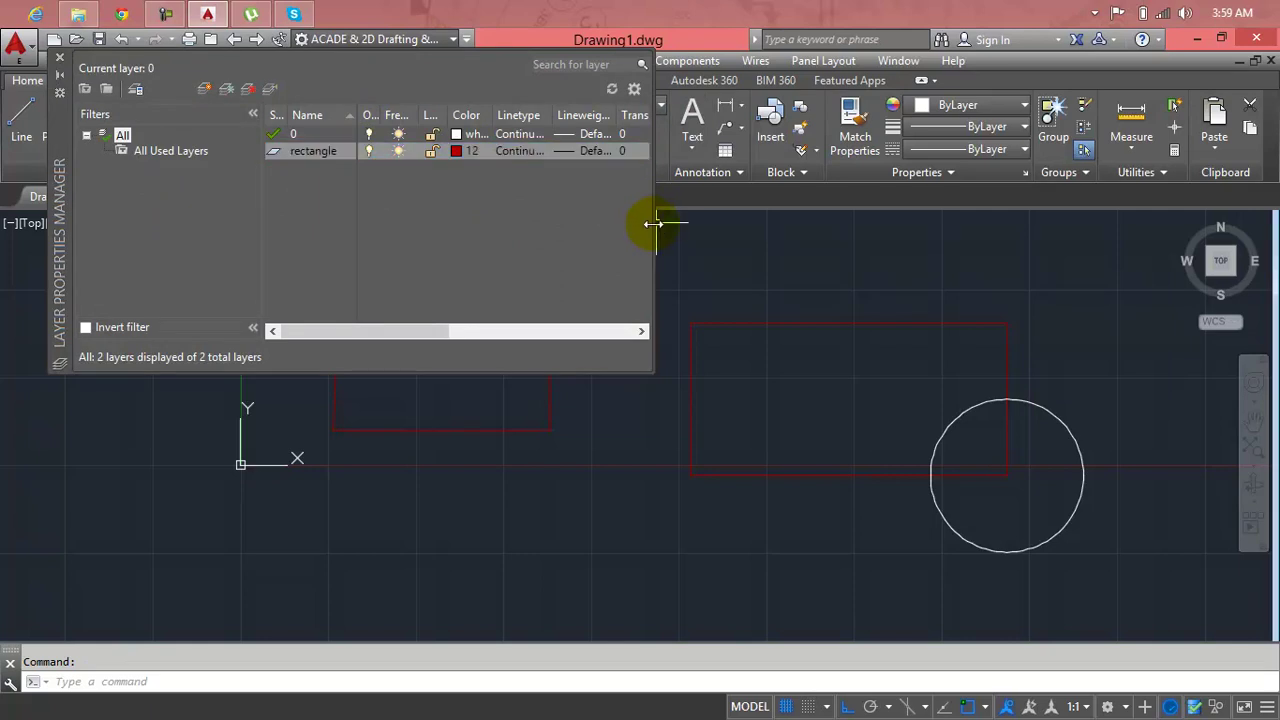
drag(653, 224, 933, 258)
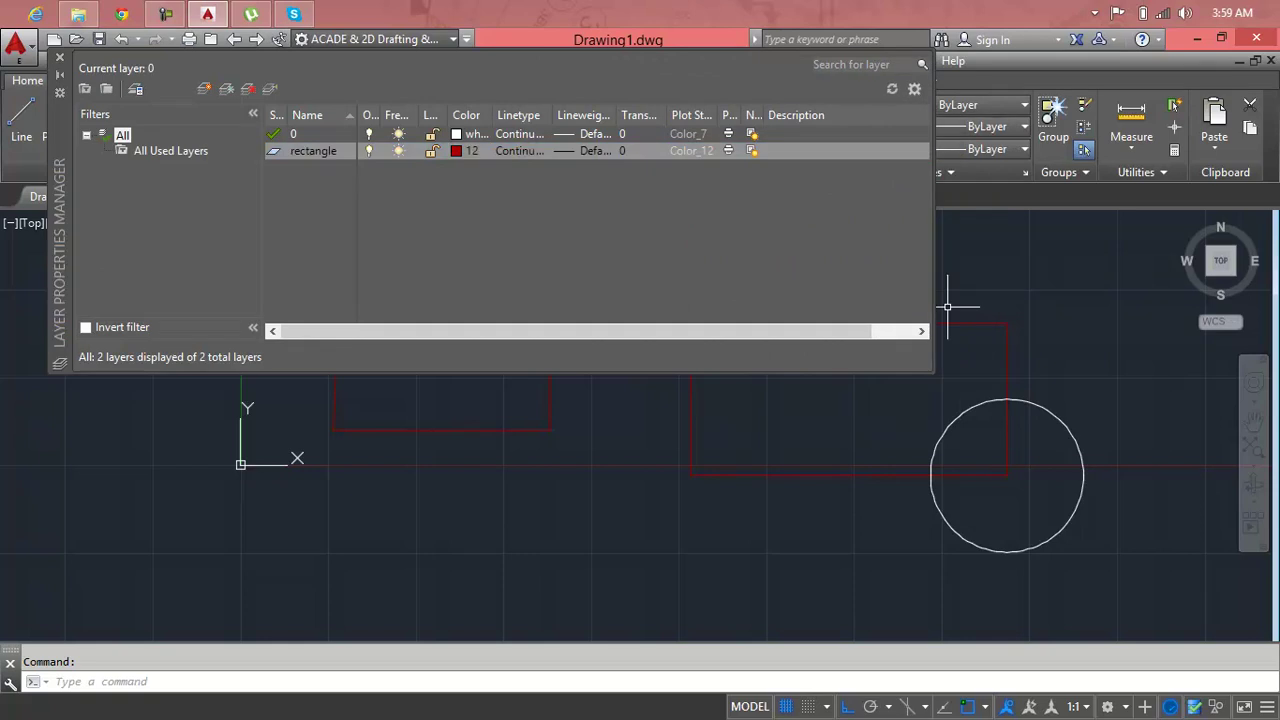
Widen the layer list's property columns from On through New VP Freeze so their headings read in full.
drag(446, 115, 416, 113)
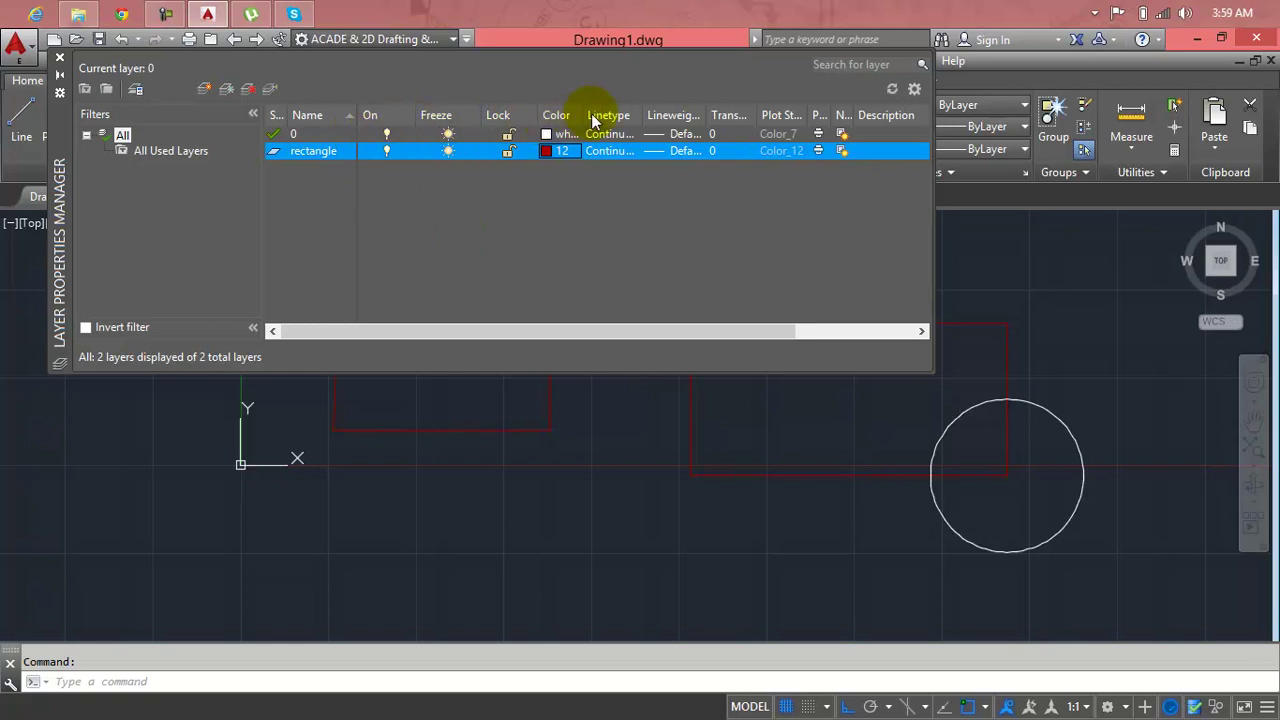
click(702, 115)
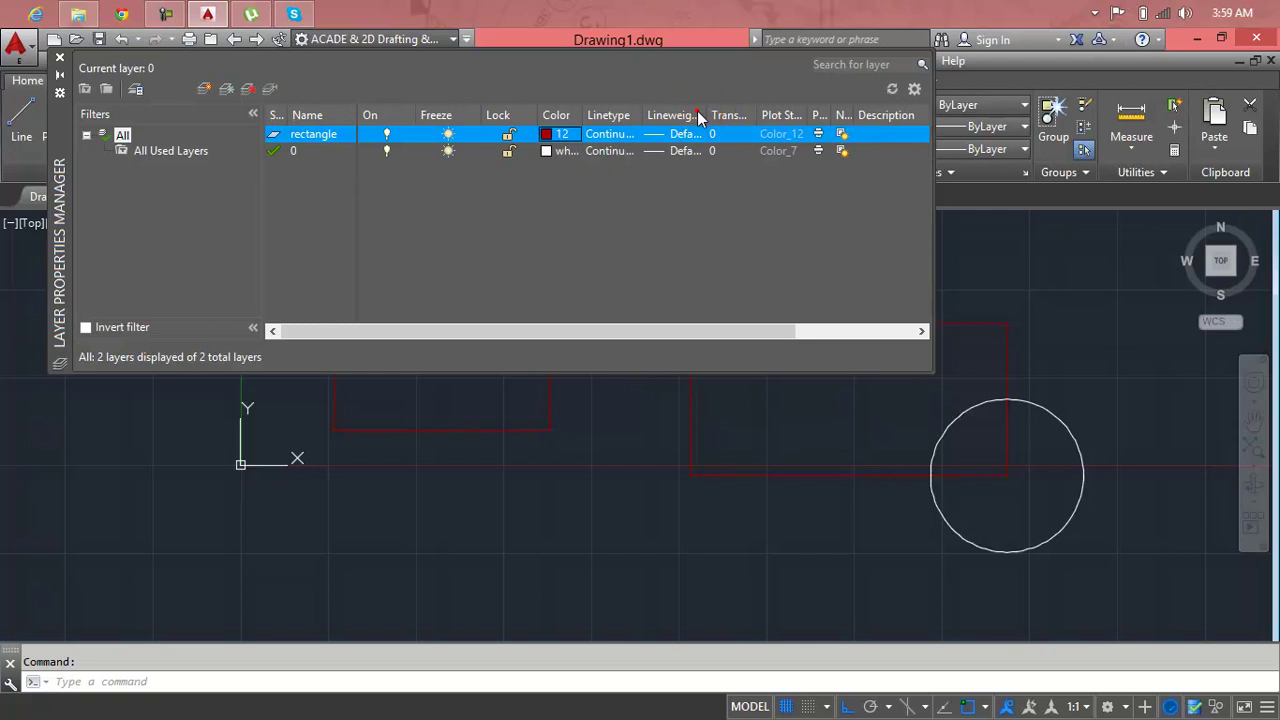
click(700, 117)
drag(702, 117, 817, 117)
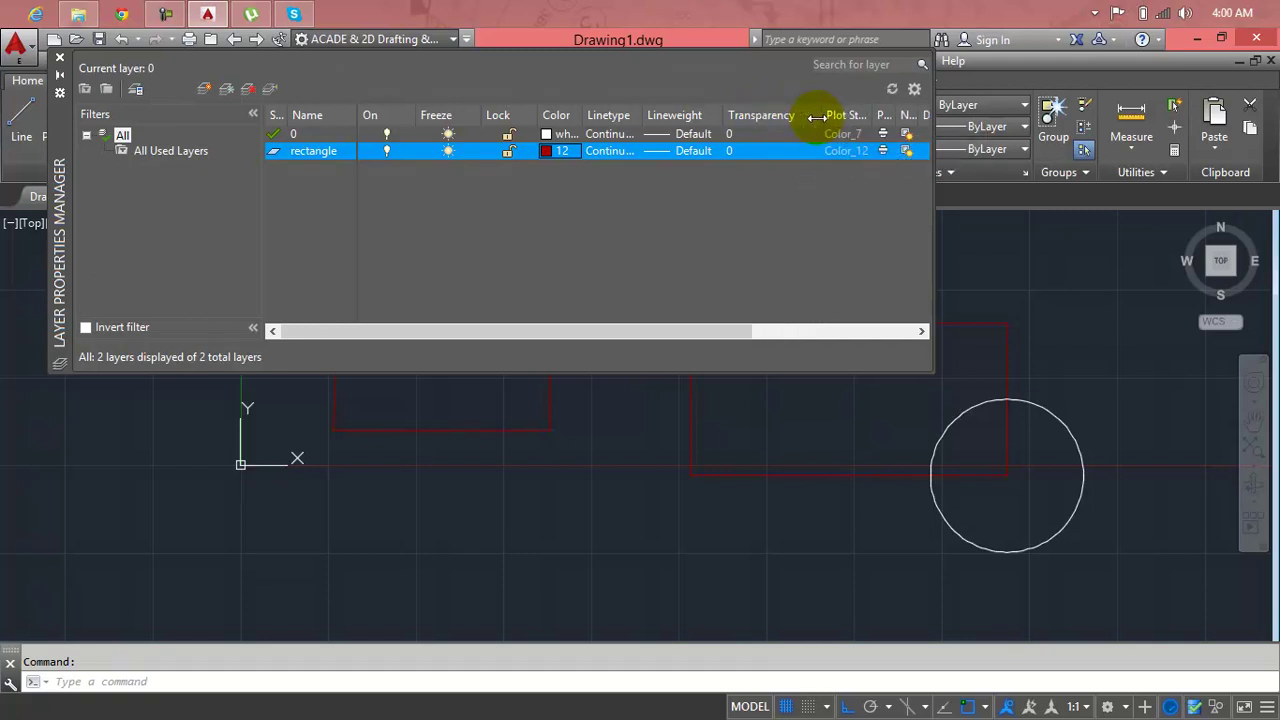
drag(925, 114, 927, 114)
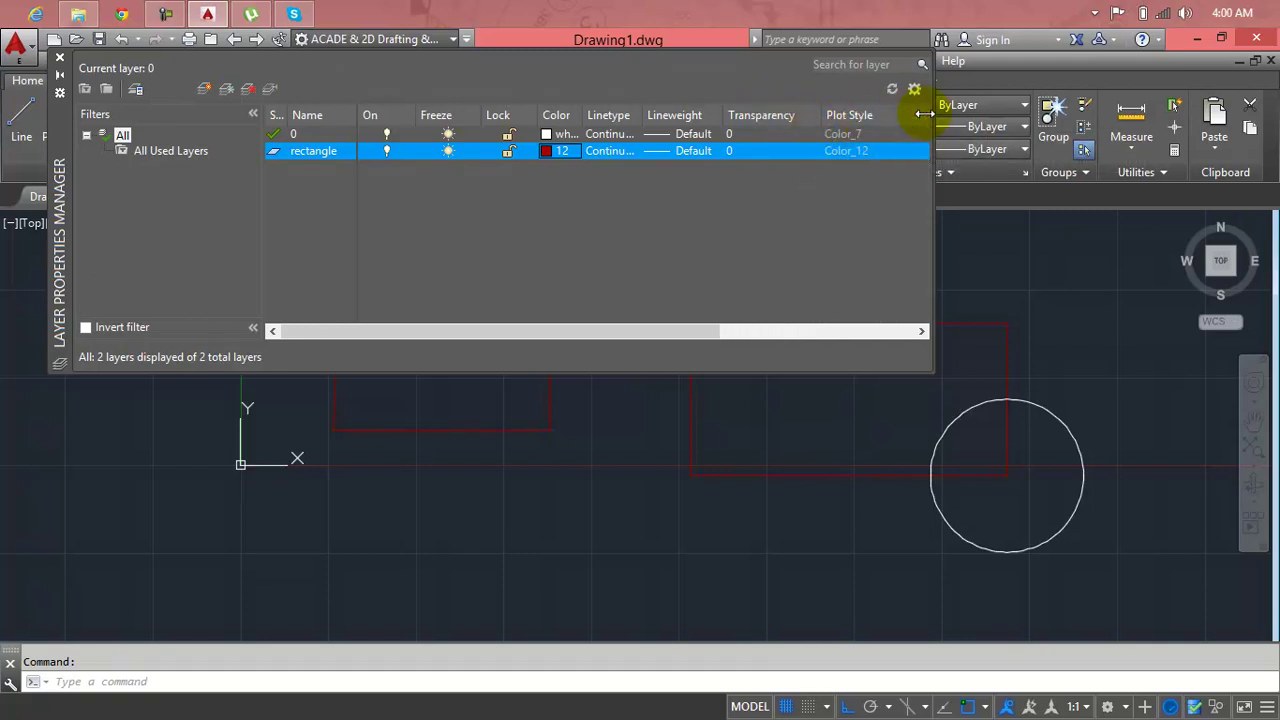
click(921, 333)
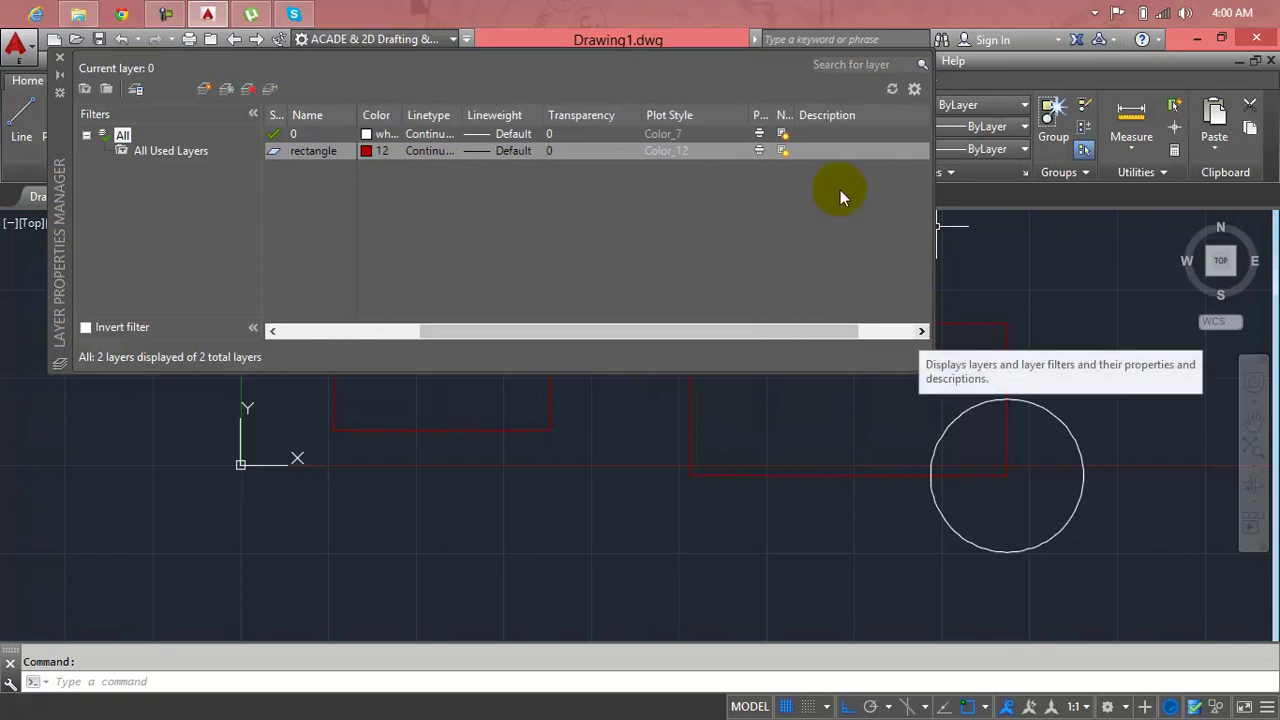
drag(773, 114, 868, 113)
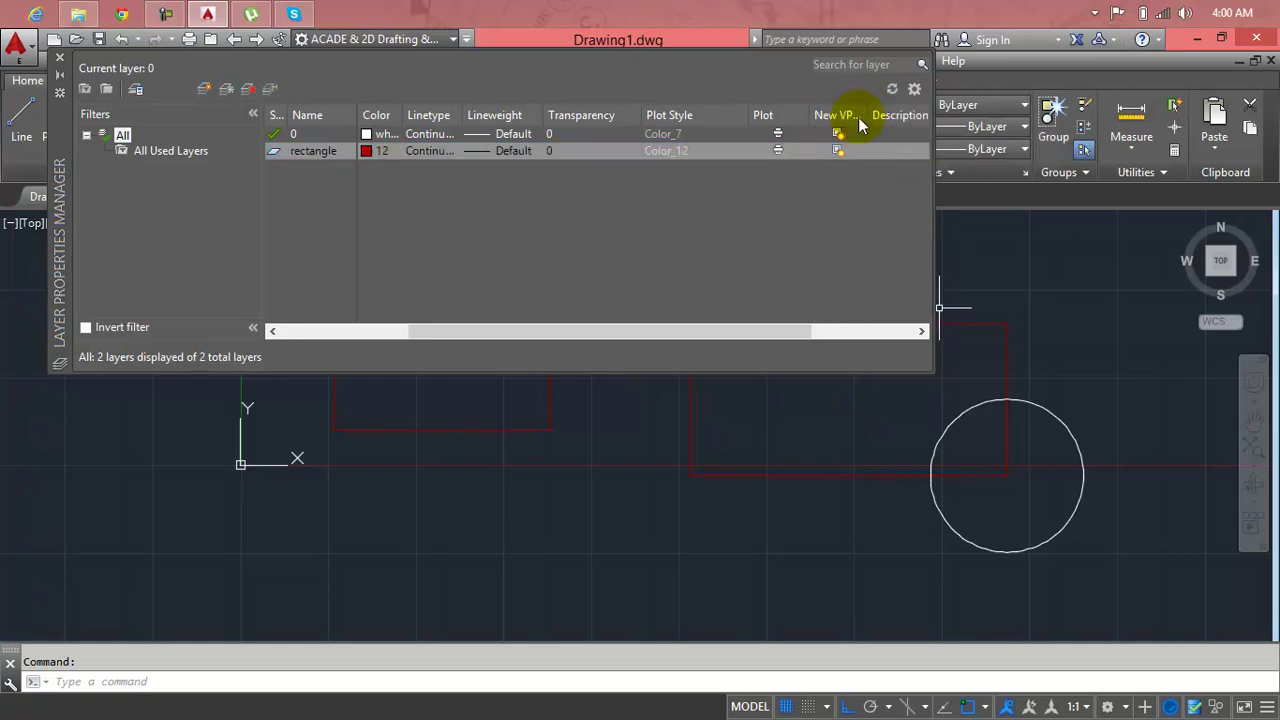
drag(868, 114, 896, 115)
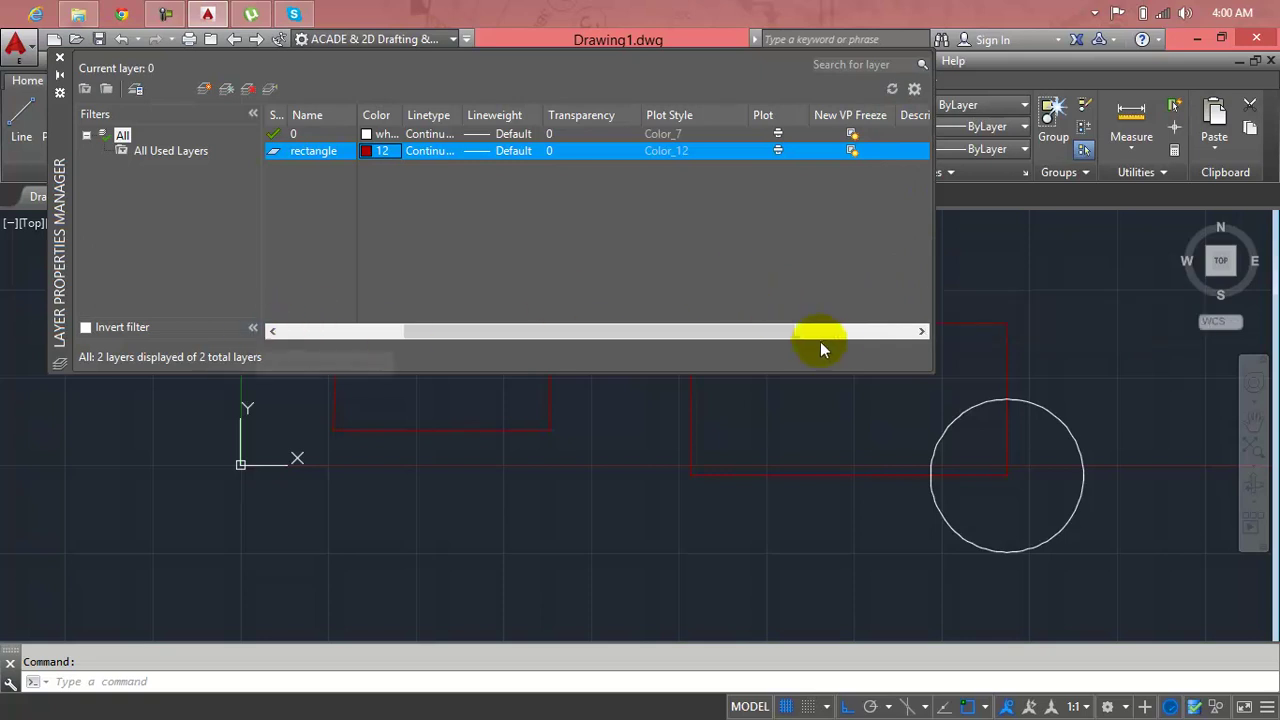
drag(751, 336, 611, 336)
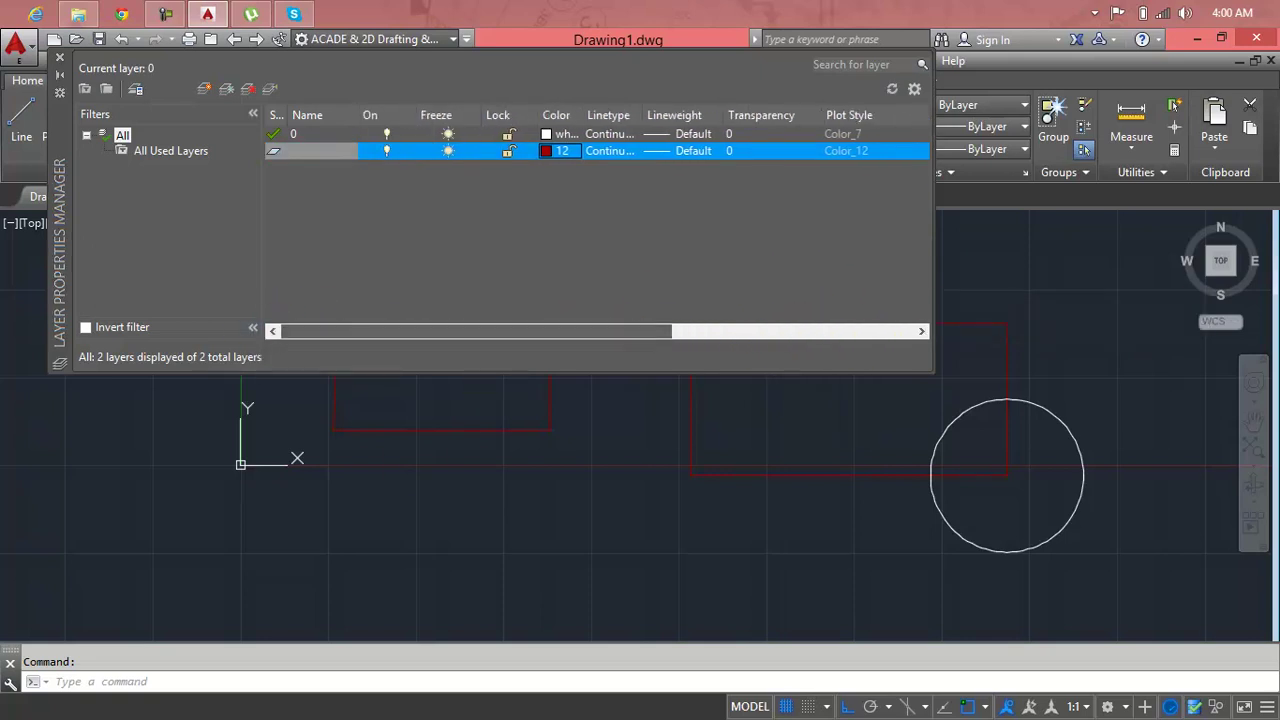
drag(527, 22, 803, 283)
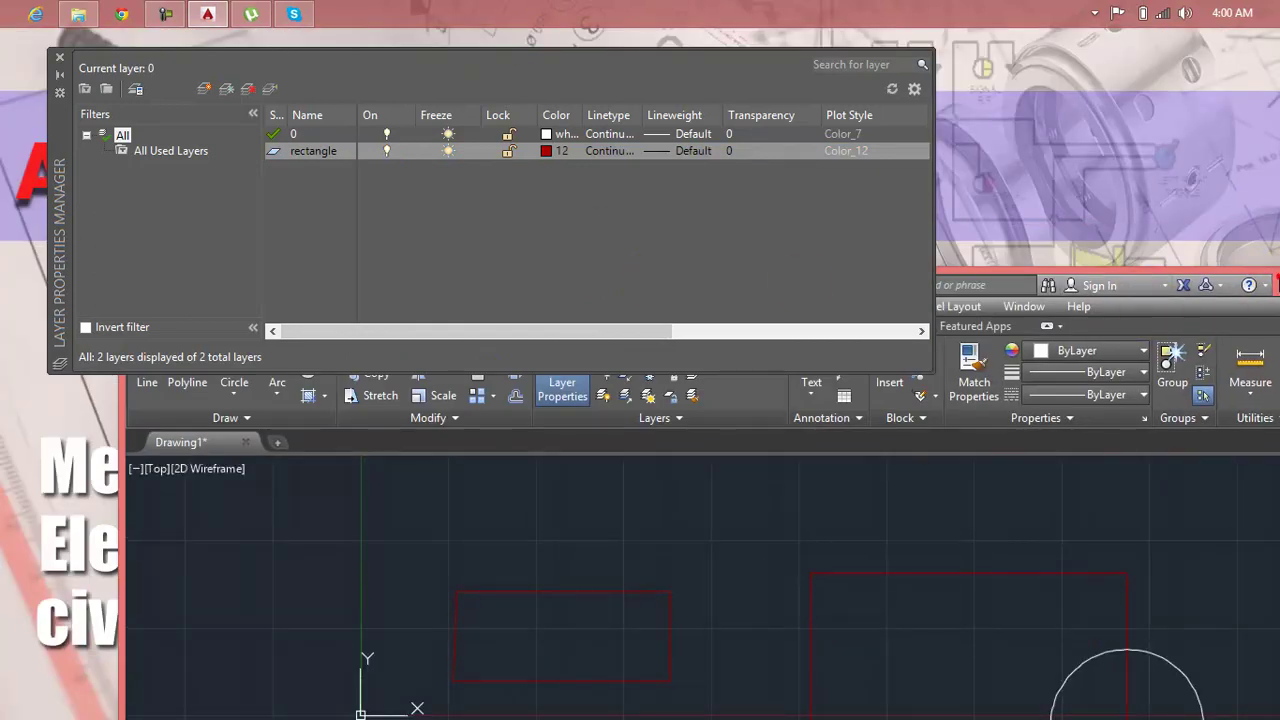
drag(1278, 281, 1113, 268)
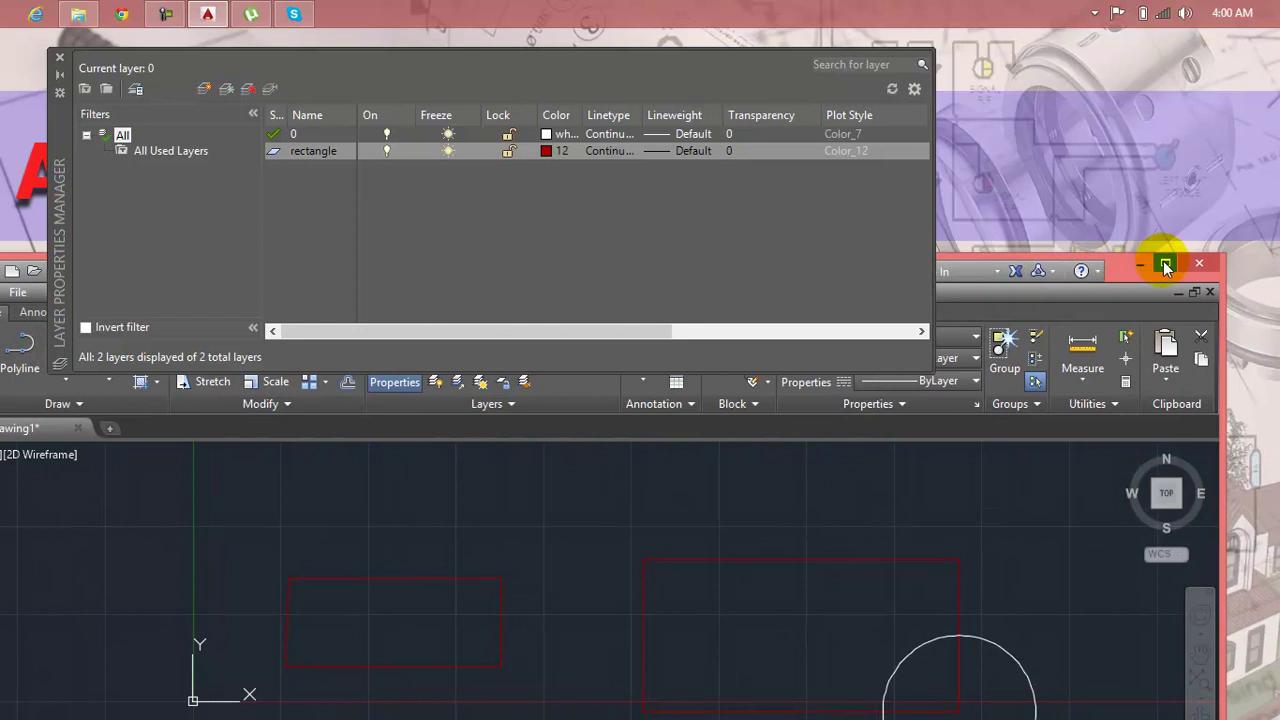
click(1162, 261)
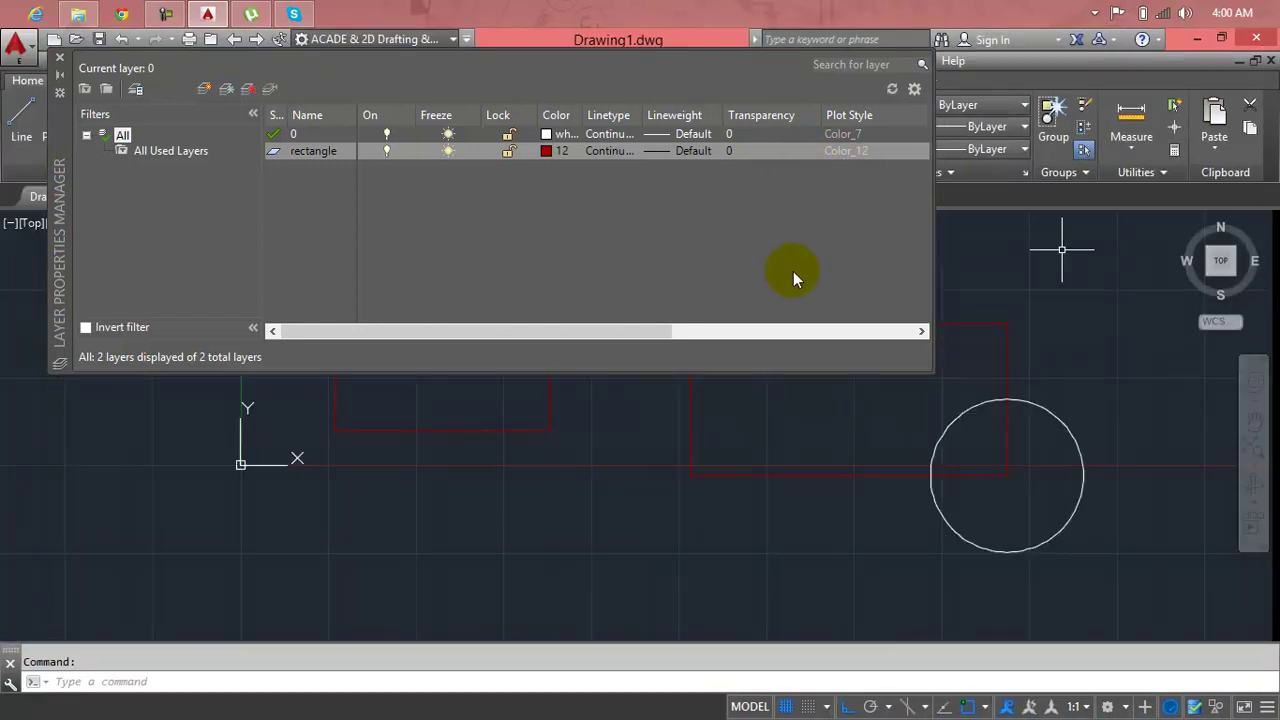
Turn off the rectangle layer and close the layer properties manager.
scroll(961, 352, up, 2)
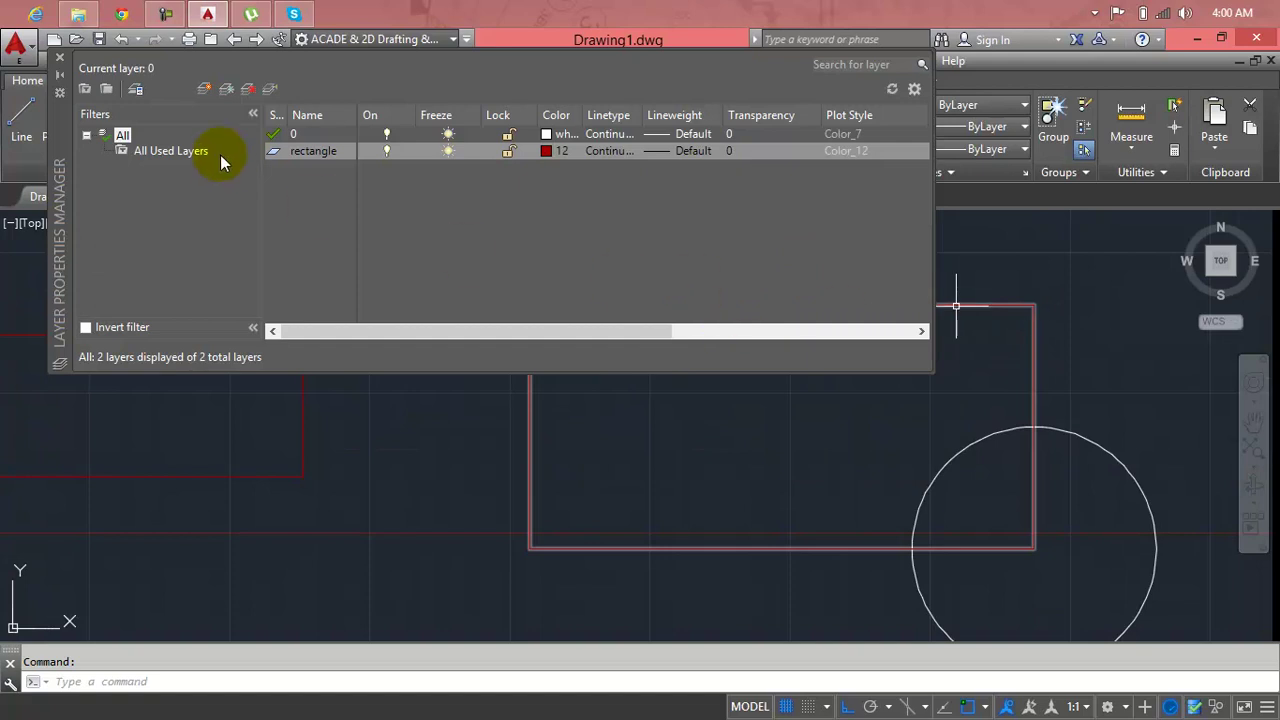
click(388, 151)
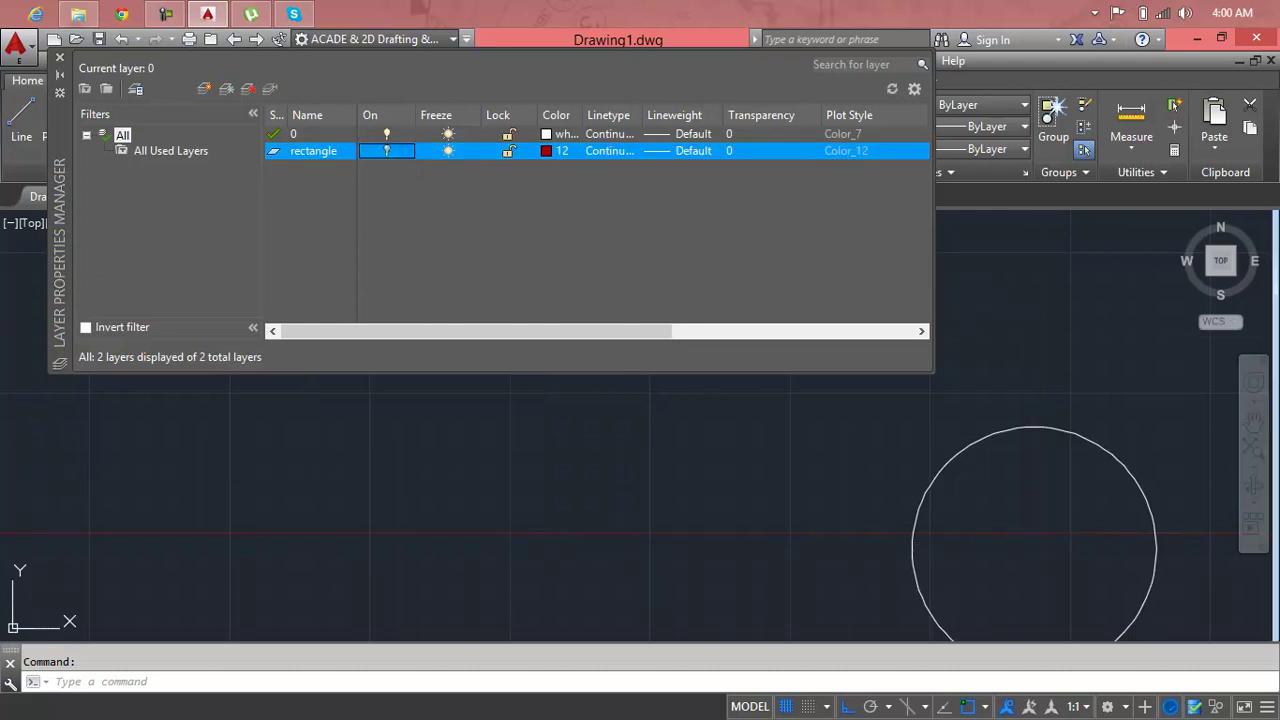
click(996, 268)
click(994, 270)
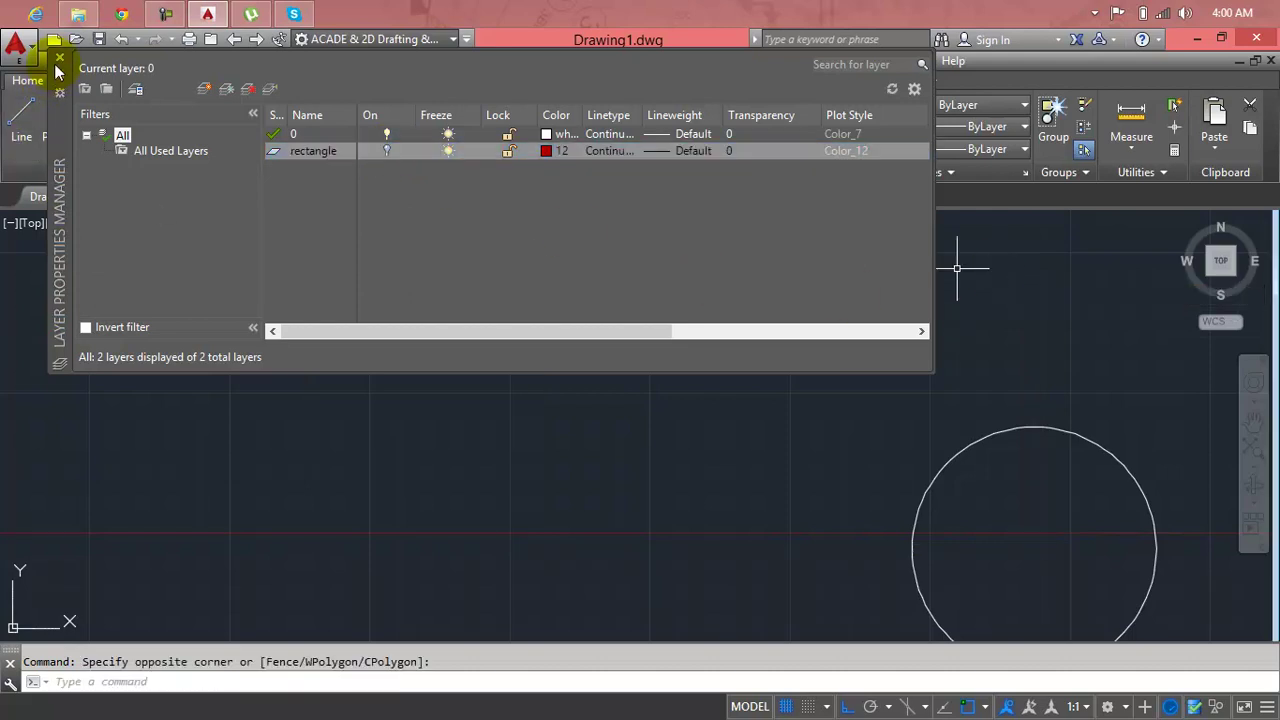
click(61, 58)
scroll(960, 505, down, 3)
middle_drag(962, 505, 696, 378)
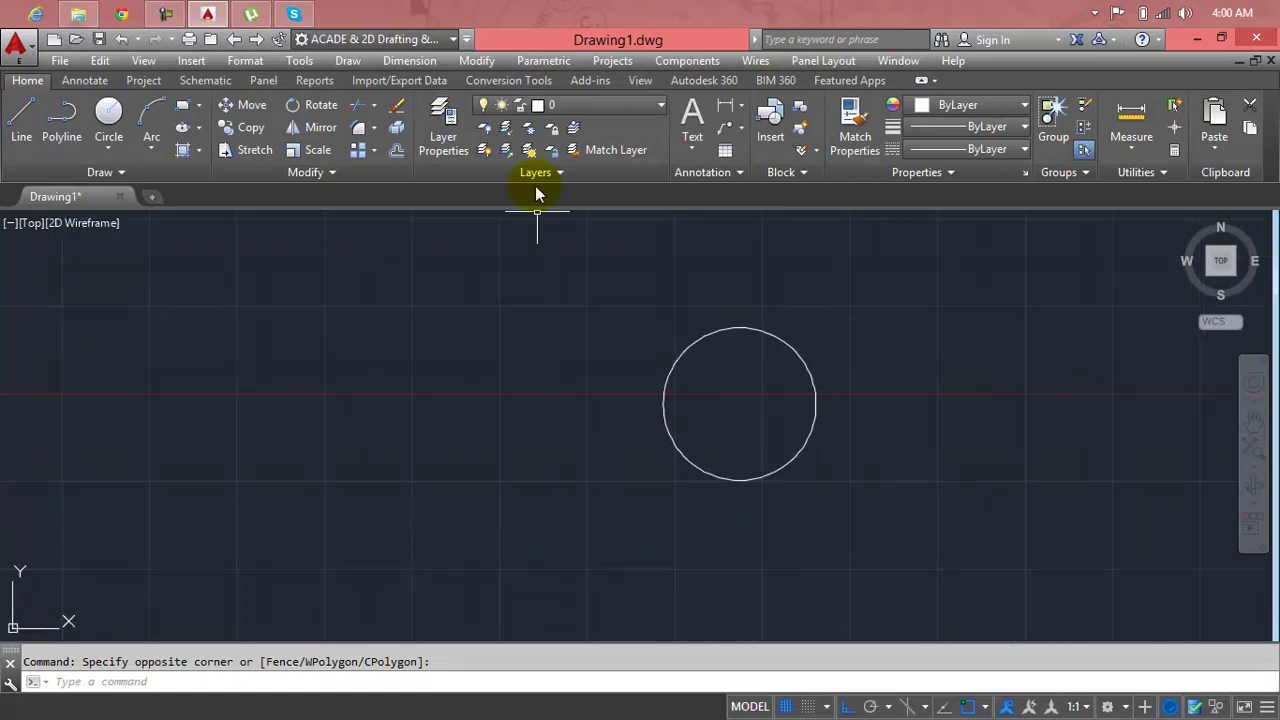
Turn the rectangle layer back on.
click(566, 107)
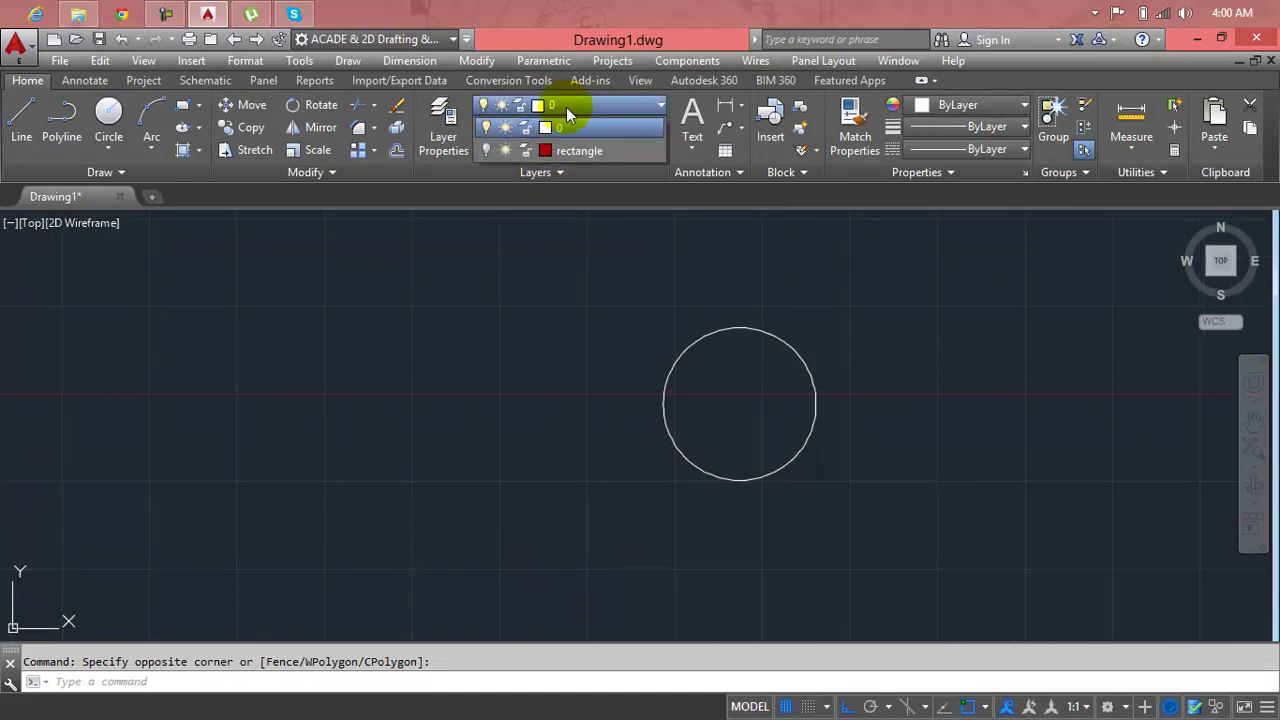
click(487, 150)
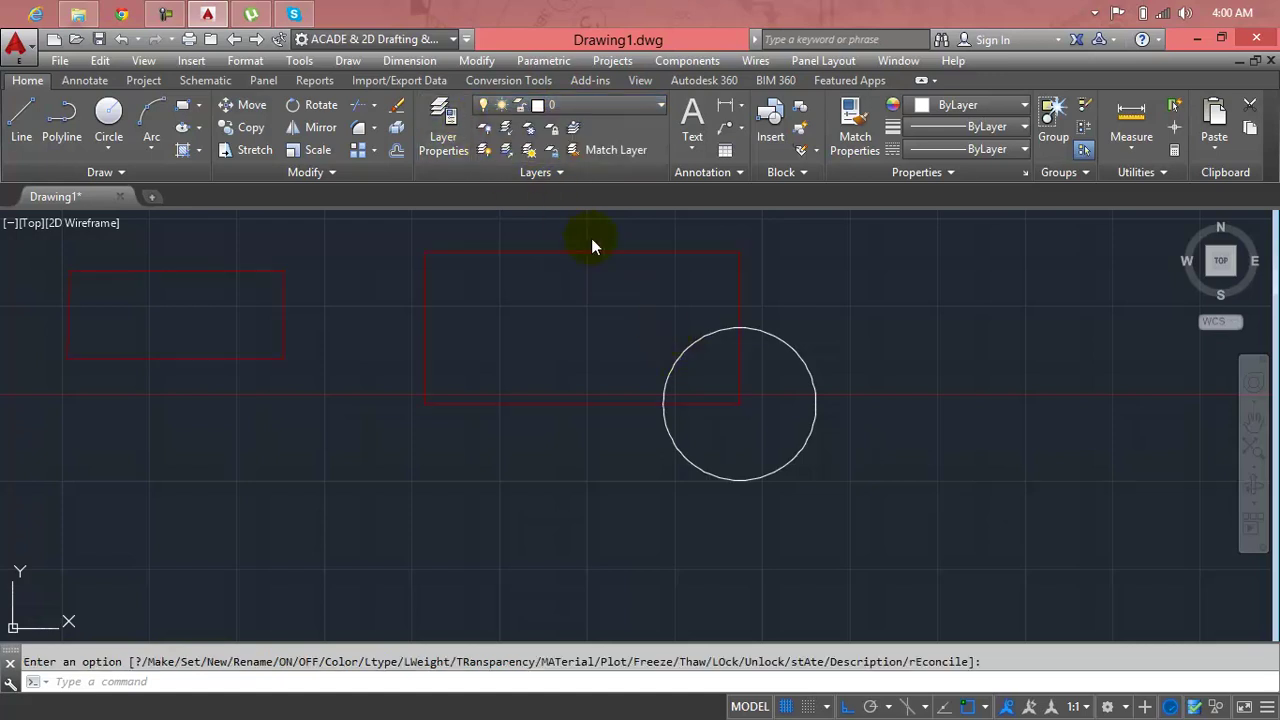
Freeze the rectangle layer while leaving it turned on, and close the layer properties manager.
click(465, 147)
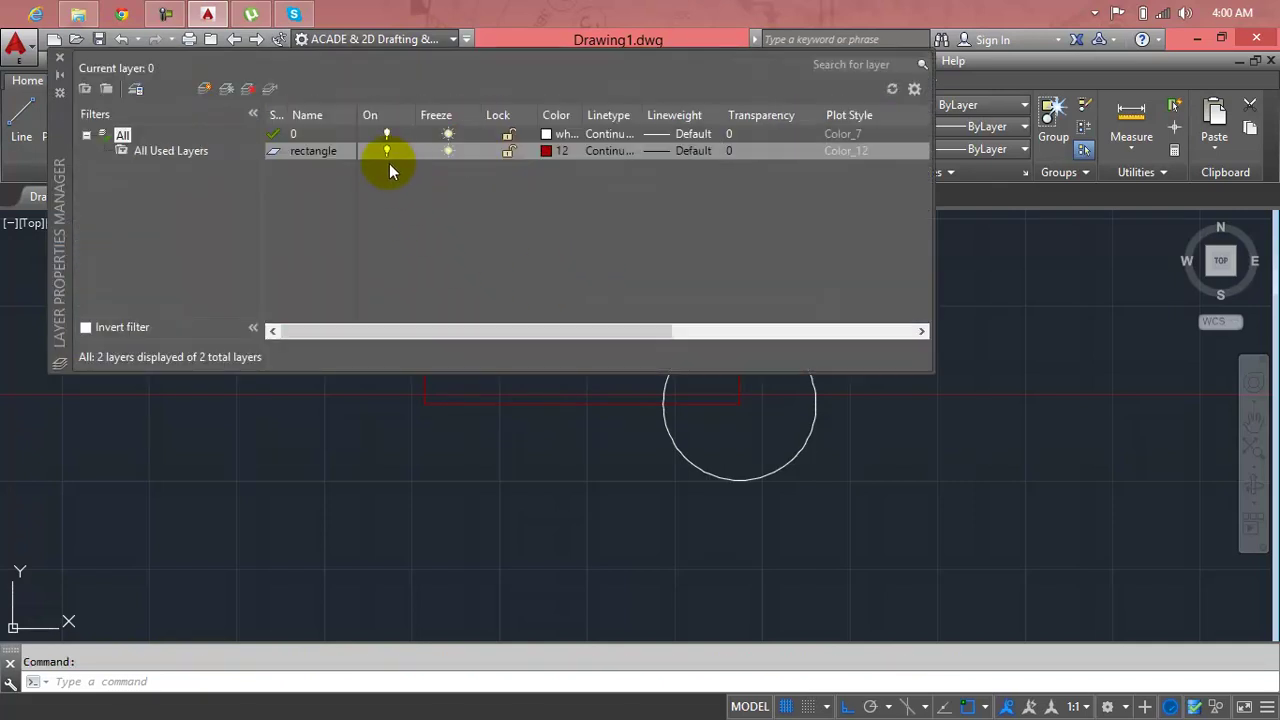
click(389, 153)
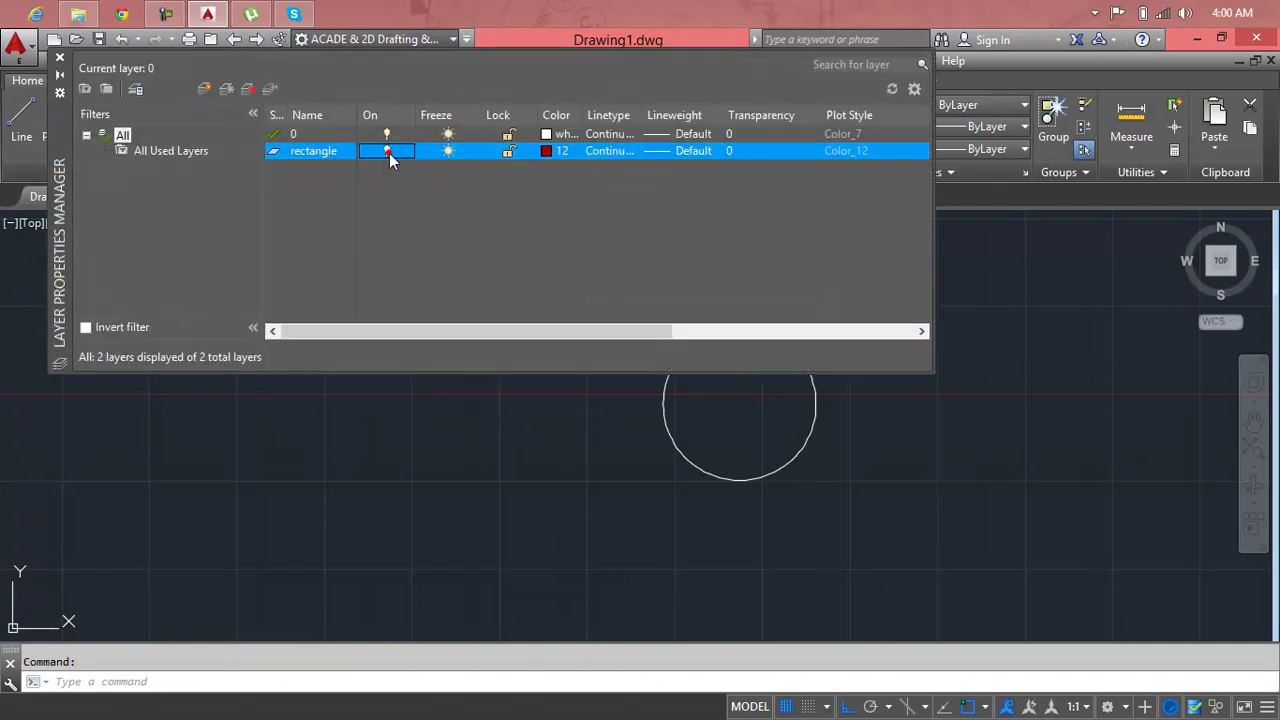
click(449, 152)
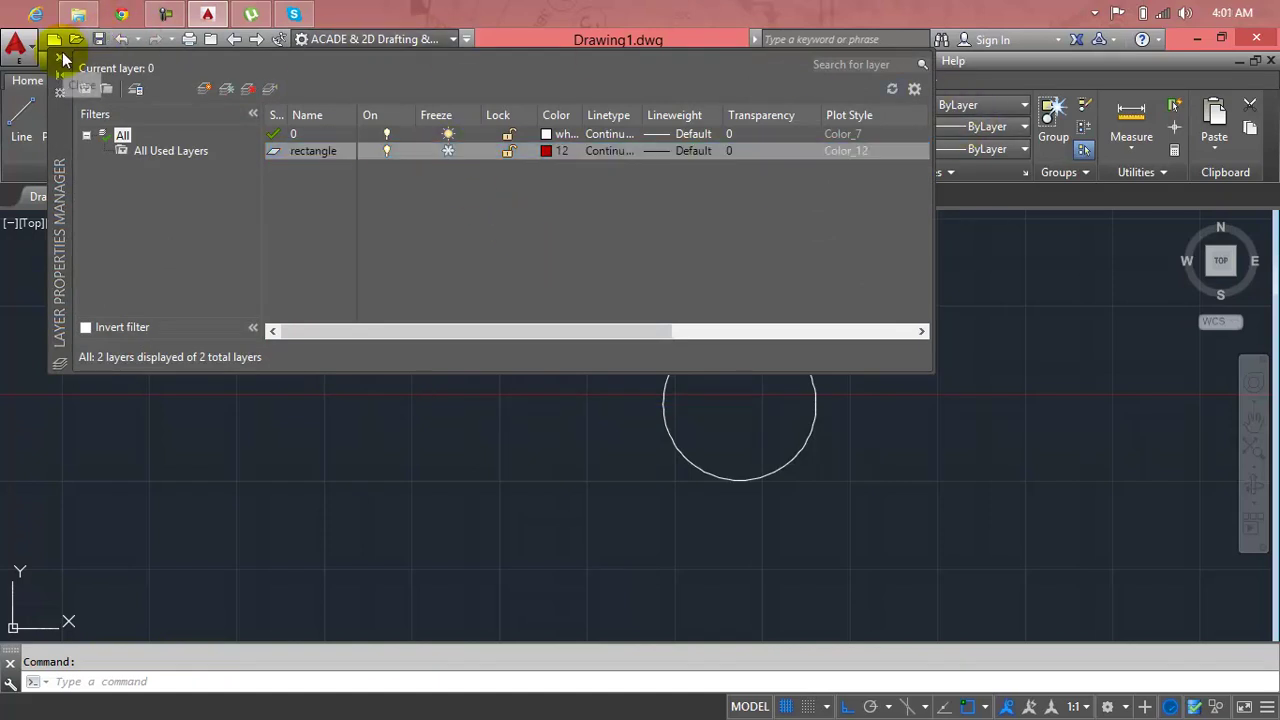
click(60, 62)
scroll(612, 381, down, 2)
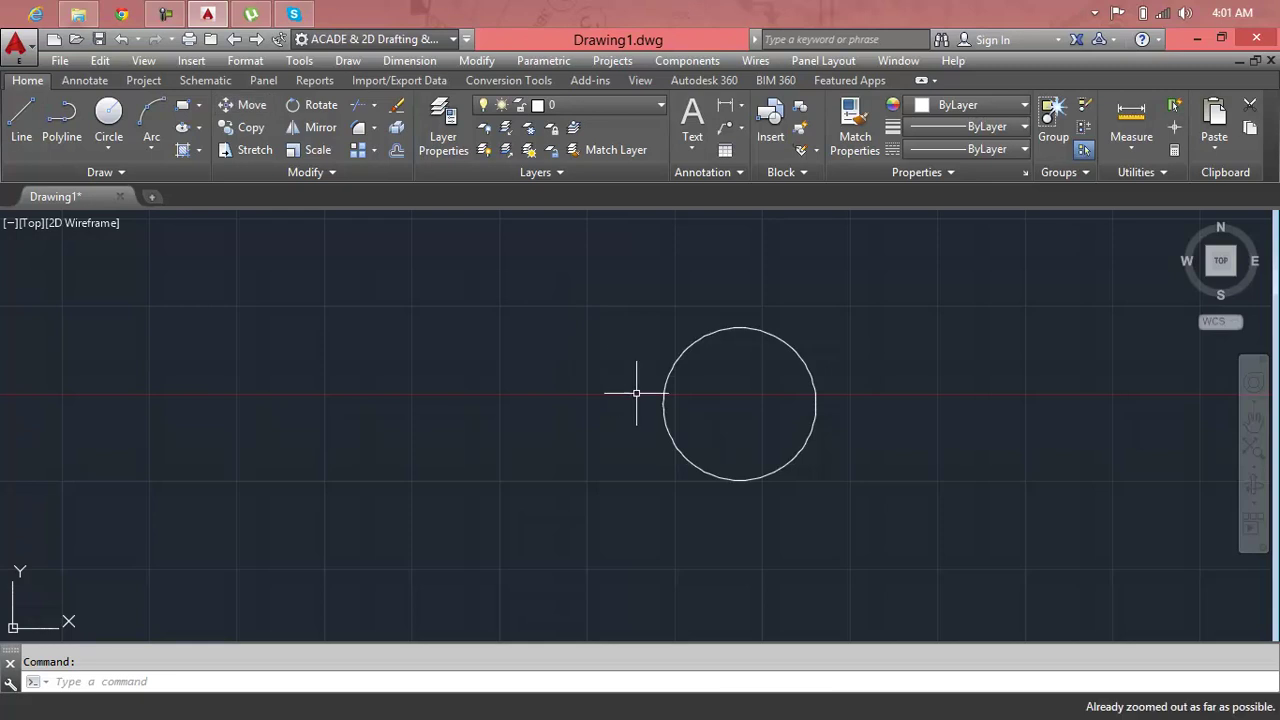
click(636, 393)
click(843, 405)
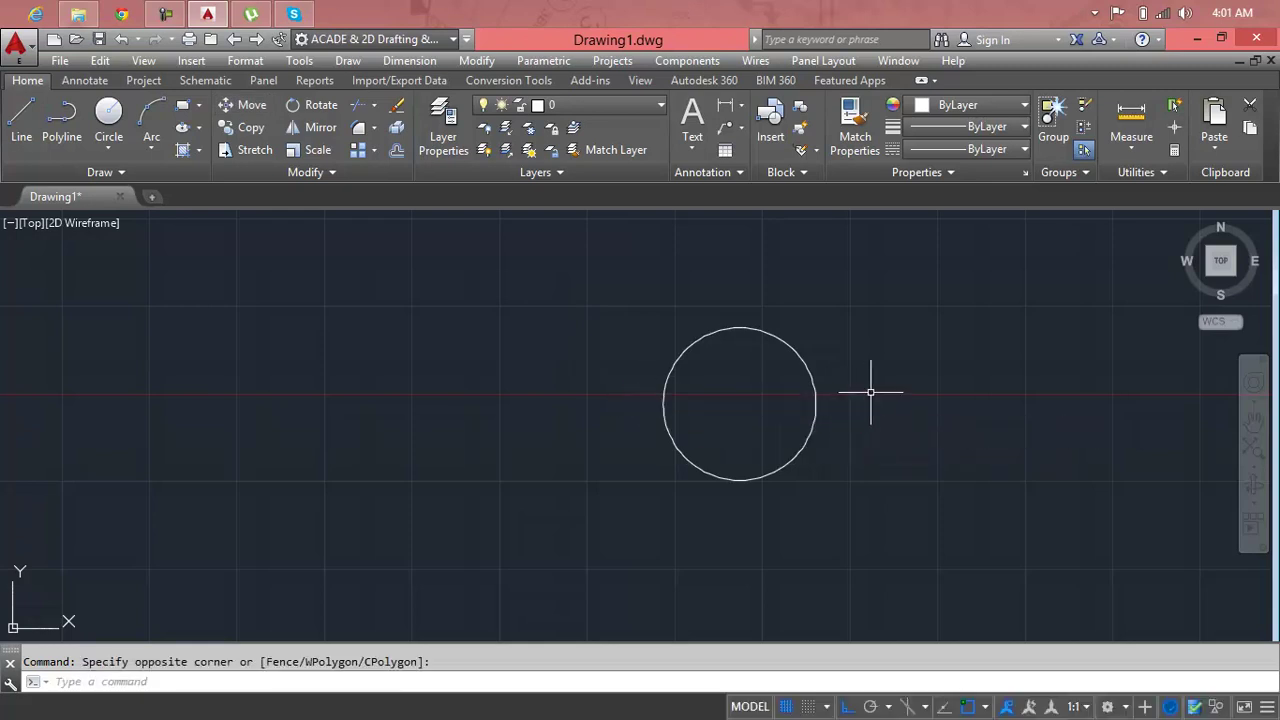
Try to make the frozen rectangle layer current and dismiss the resulting dialog.
click(575, 106)
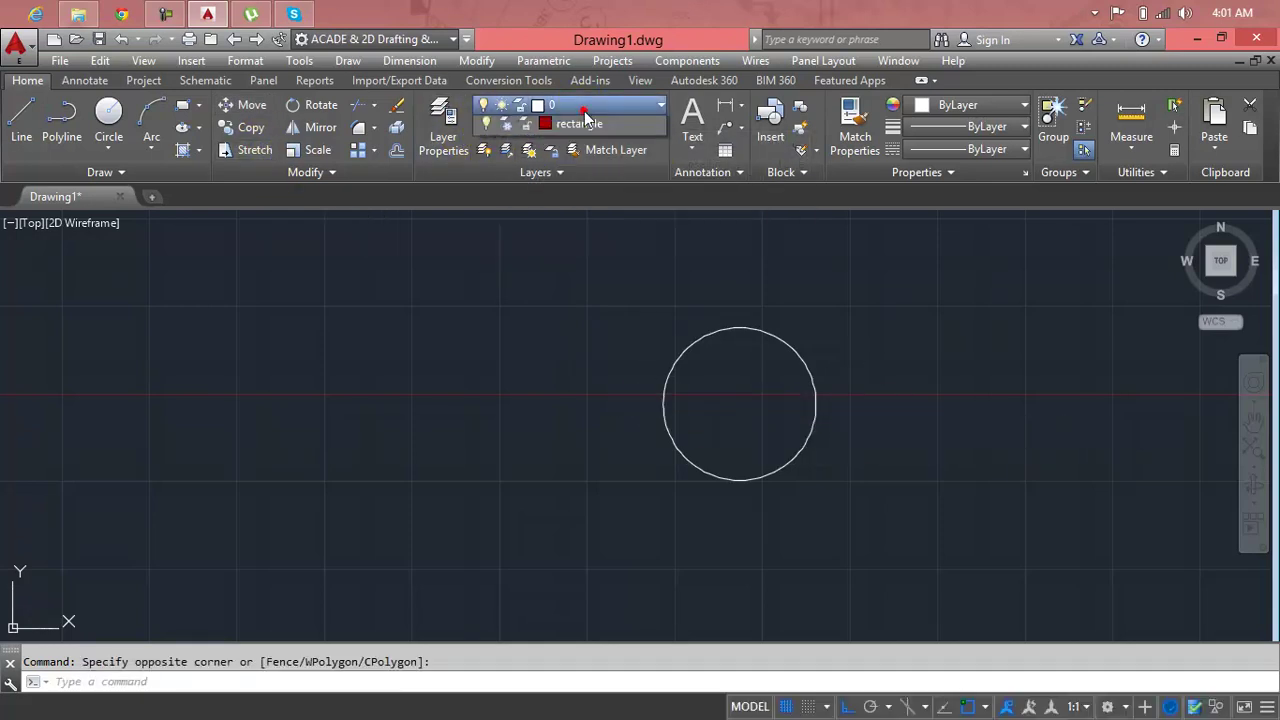
click(585, 150)
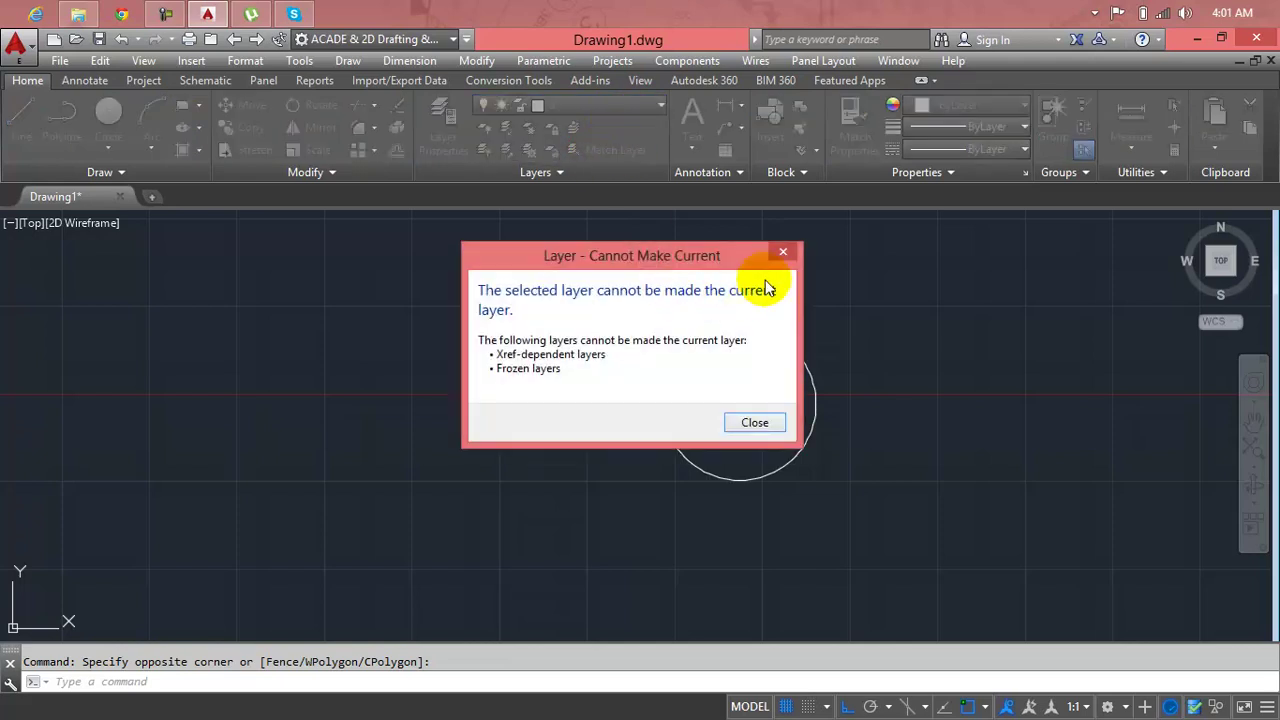
click(781, 255)
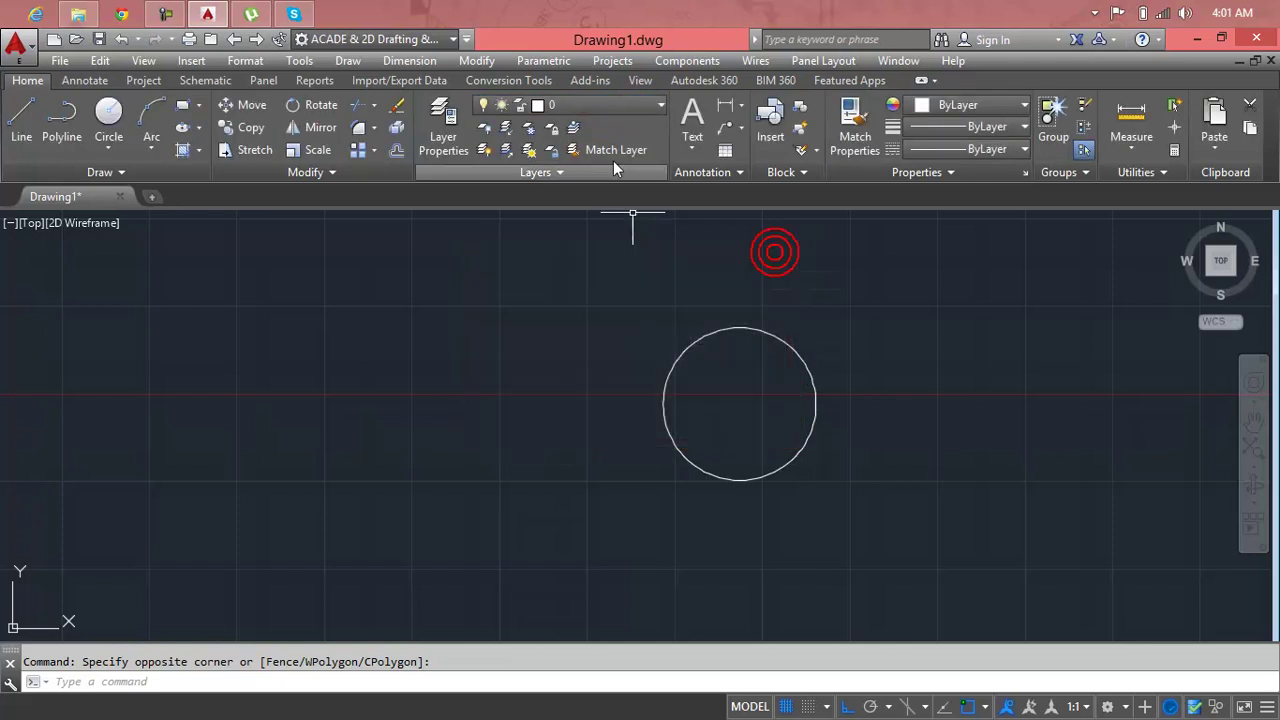
Reopen the layer properties manager, toggle the rectangle layer off and on, and thaw it.
click(443, 122)
click(387, 151)
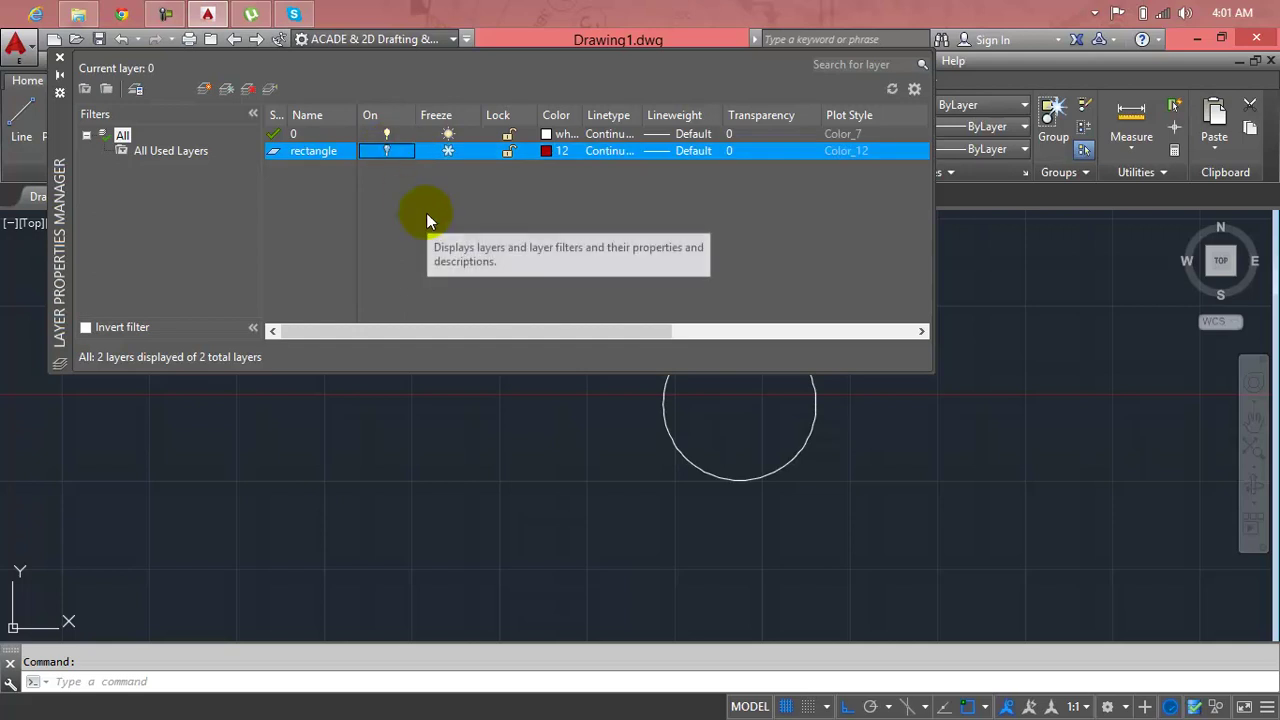
click(389, 151)
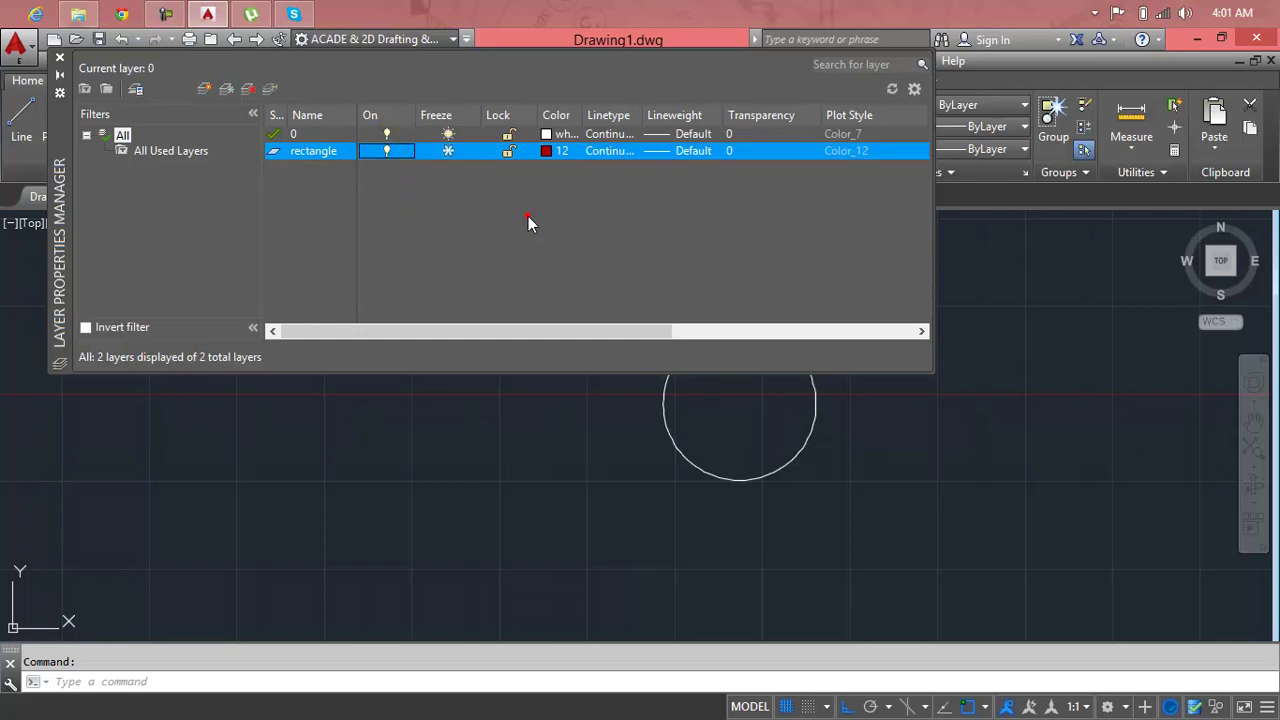
click(448, 151)
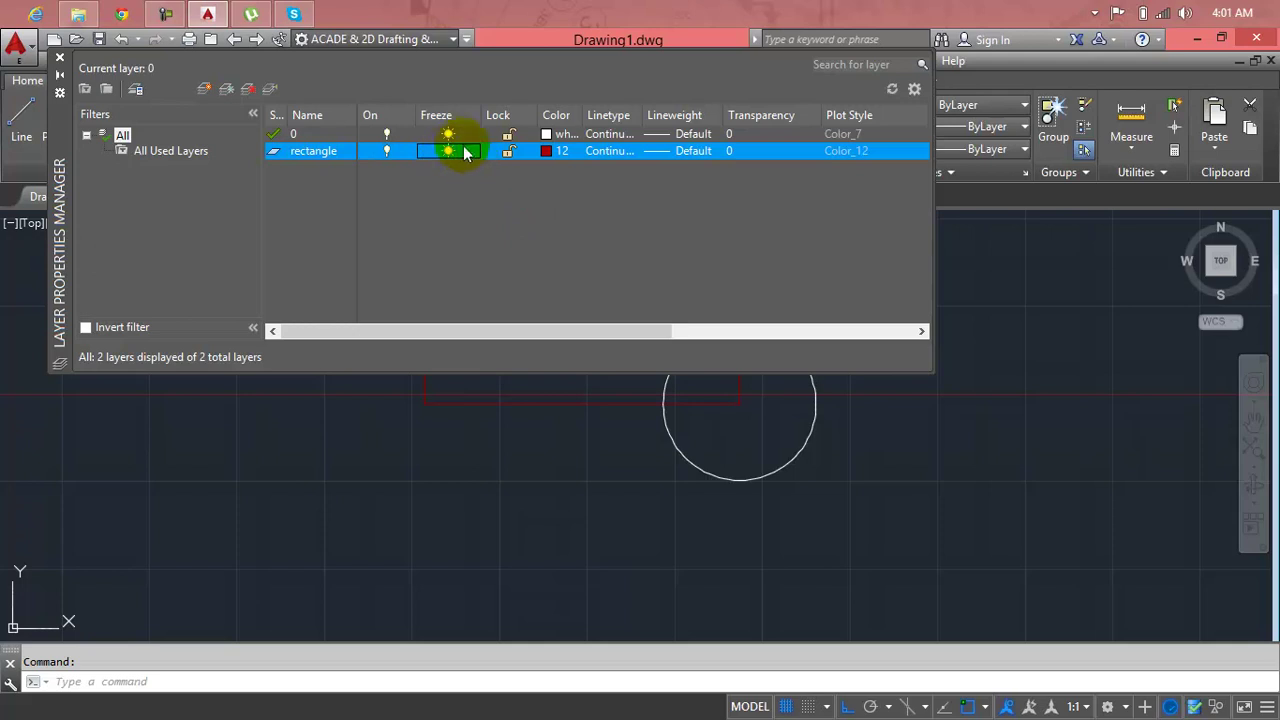
Try to freeze layer 0 while it is the current layer.
click(450, 134)
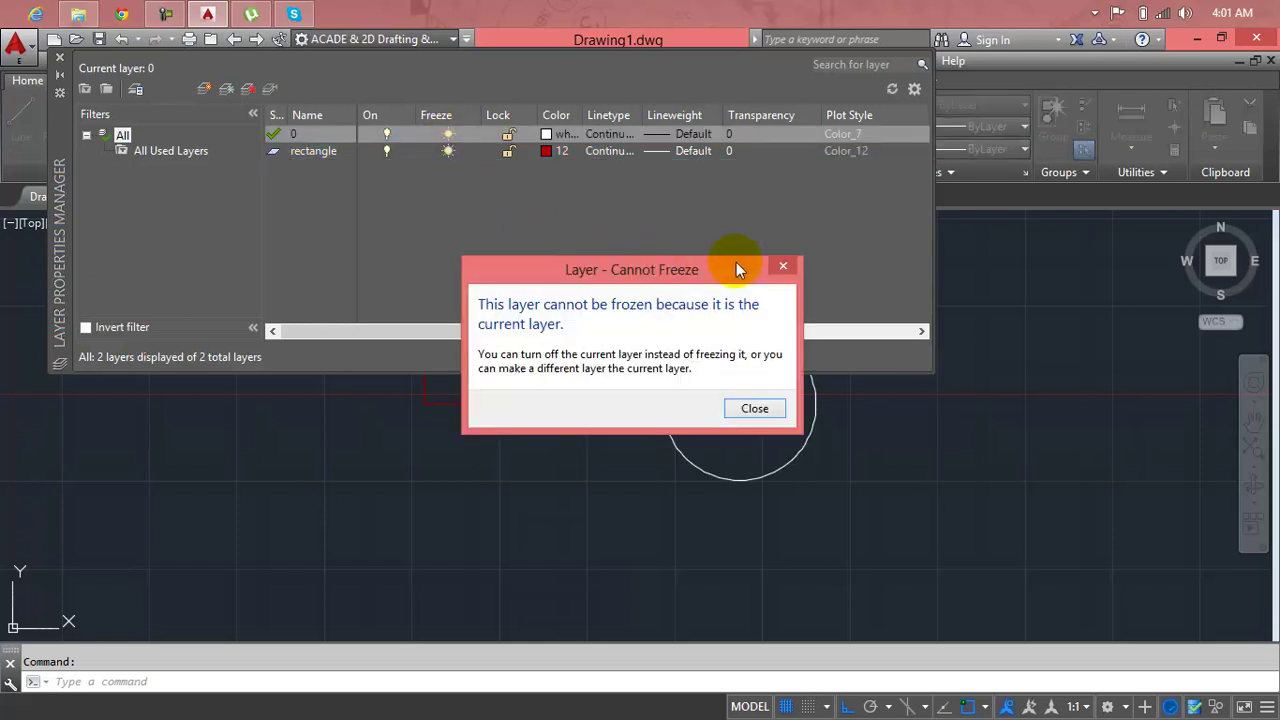
click(783, 266)
click(450, 135)
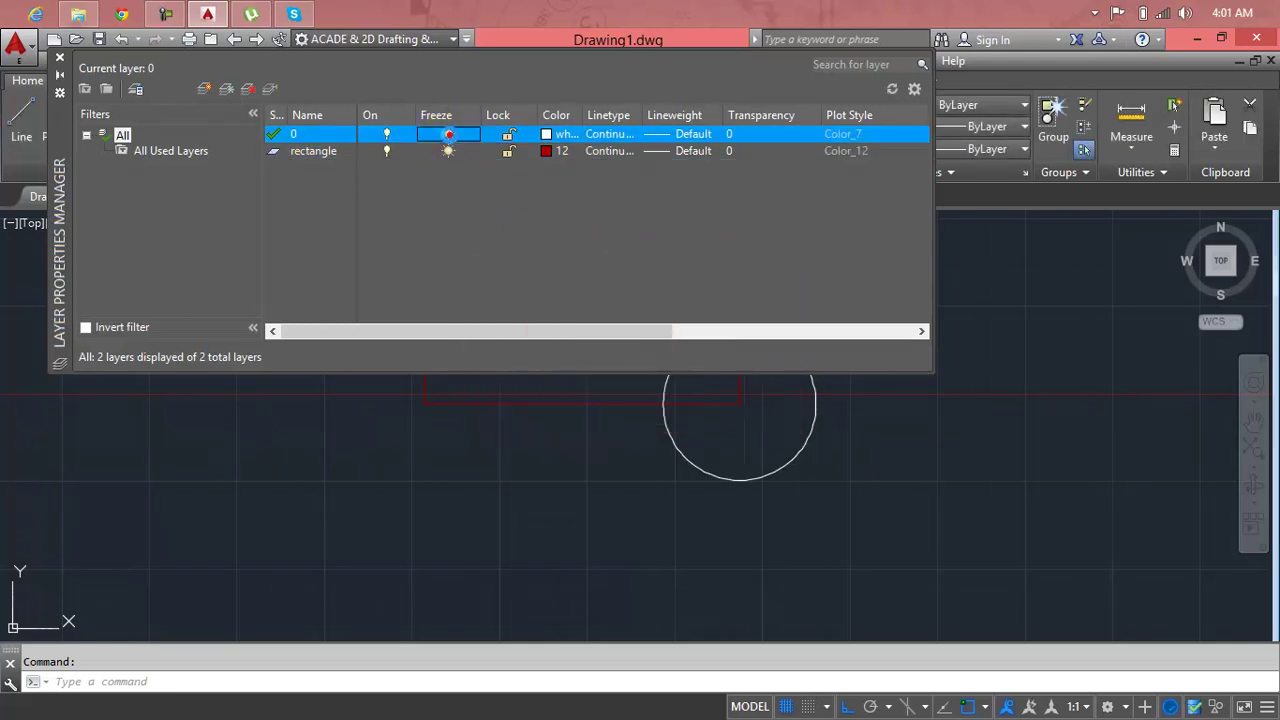
Freeze the rectangle layer and try to make it the current layer, dismissing the resulting dialog.
click(776, 268)
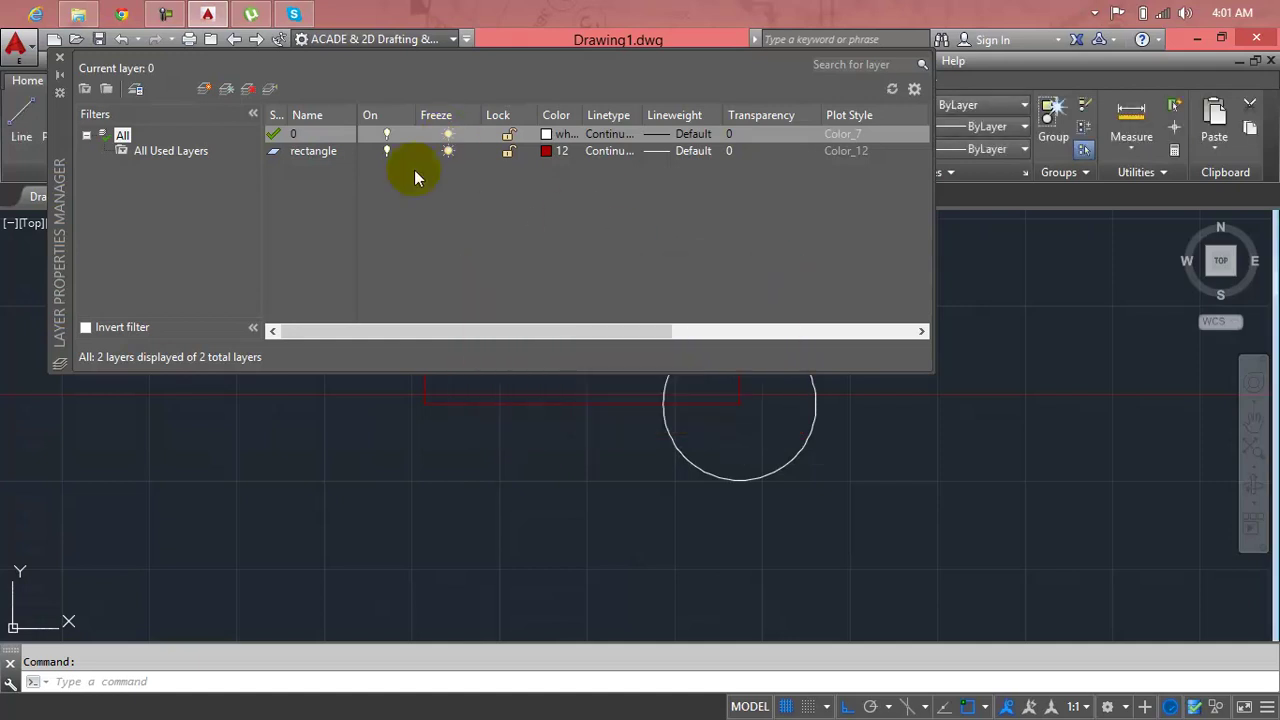
click(448, 151)
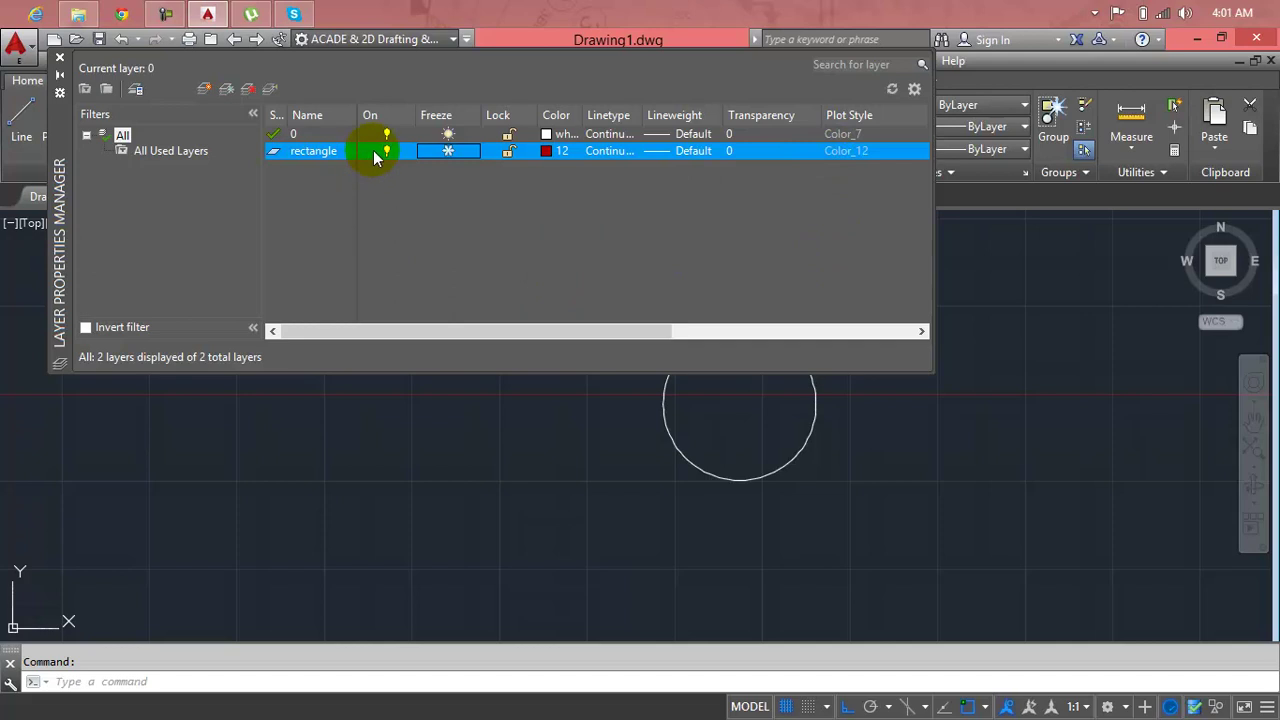
right_click(323, 154)
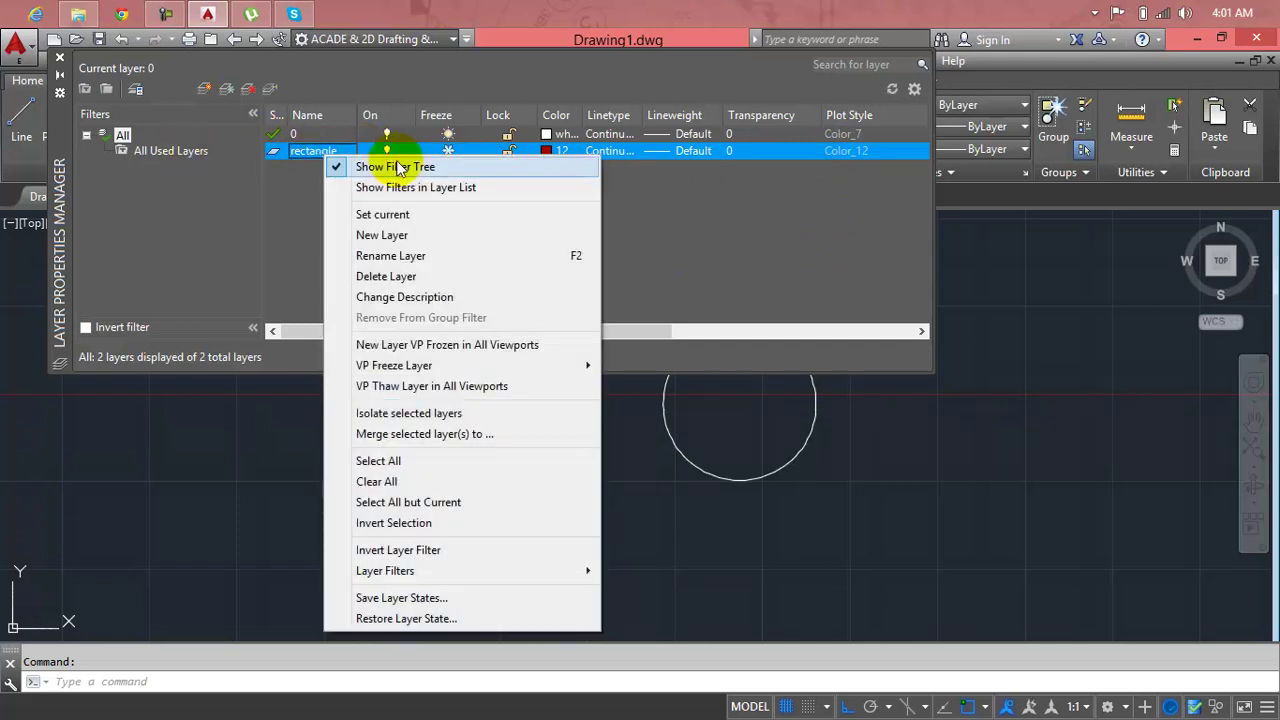
click(405, 215)
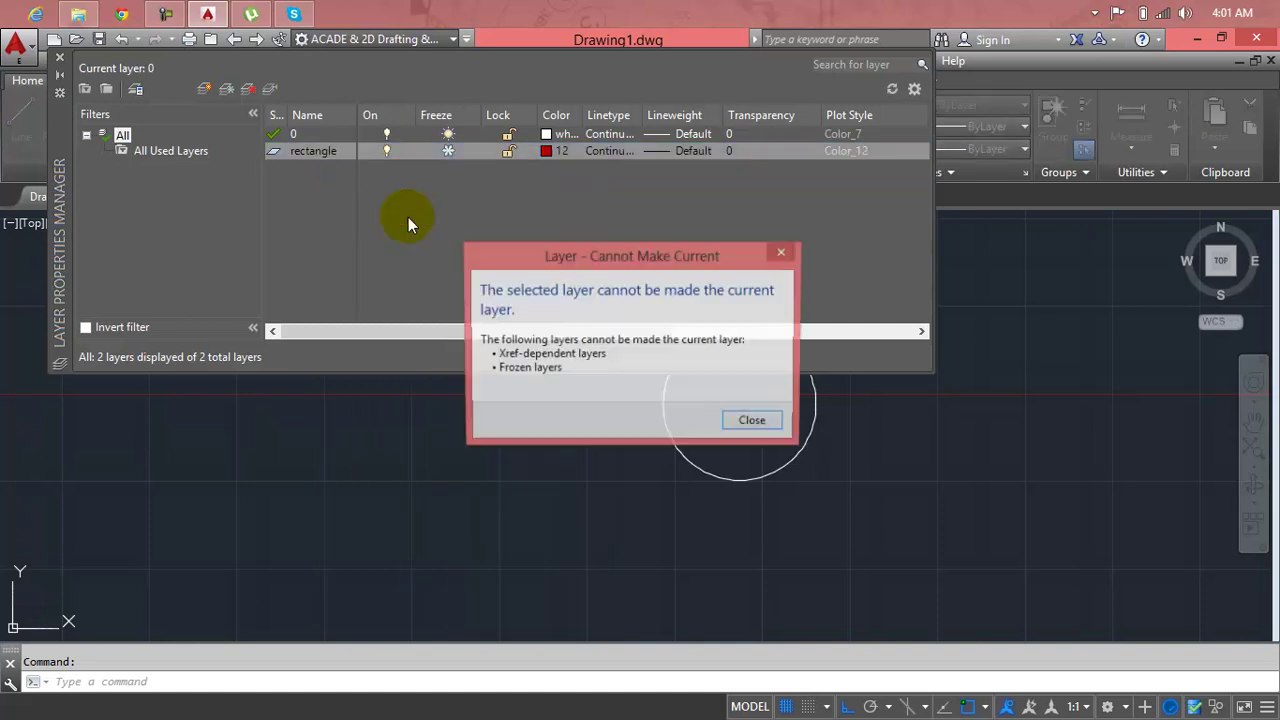
click(752, 424)
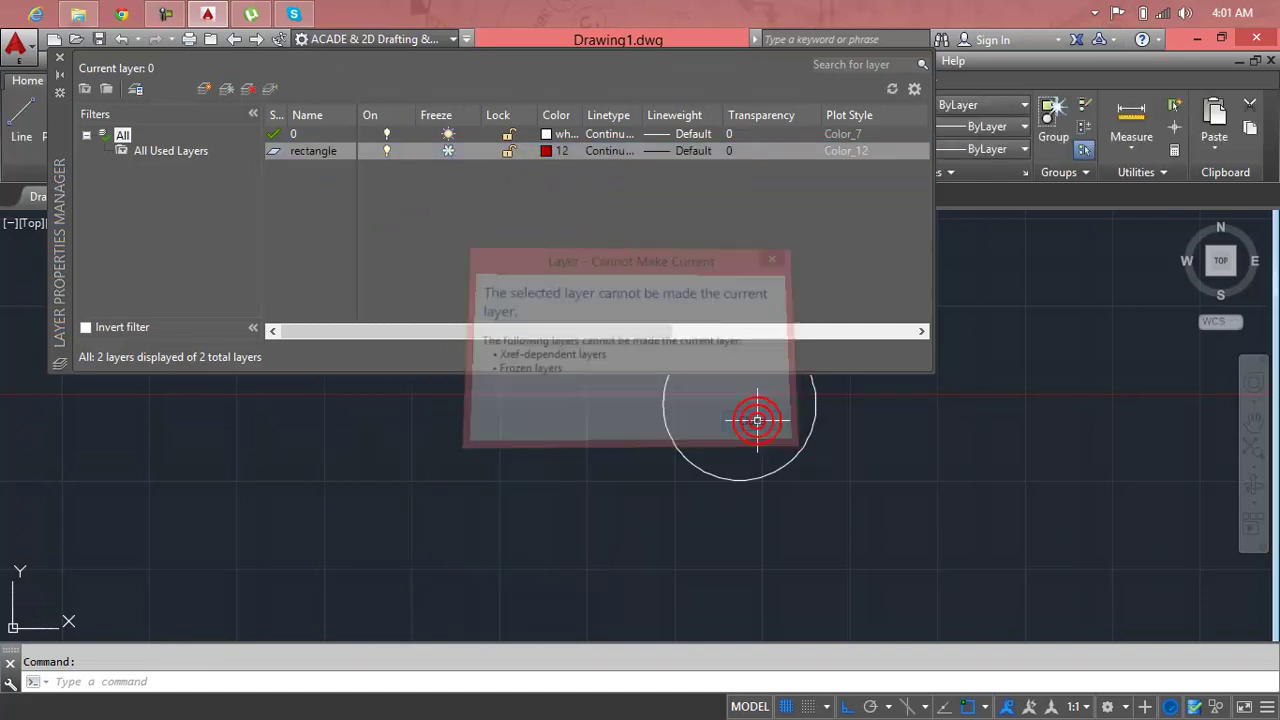
Try to freeze the current layer 0, dismiss the dialog, and thaw the rectangle layer.
click(448, 137)
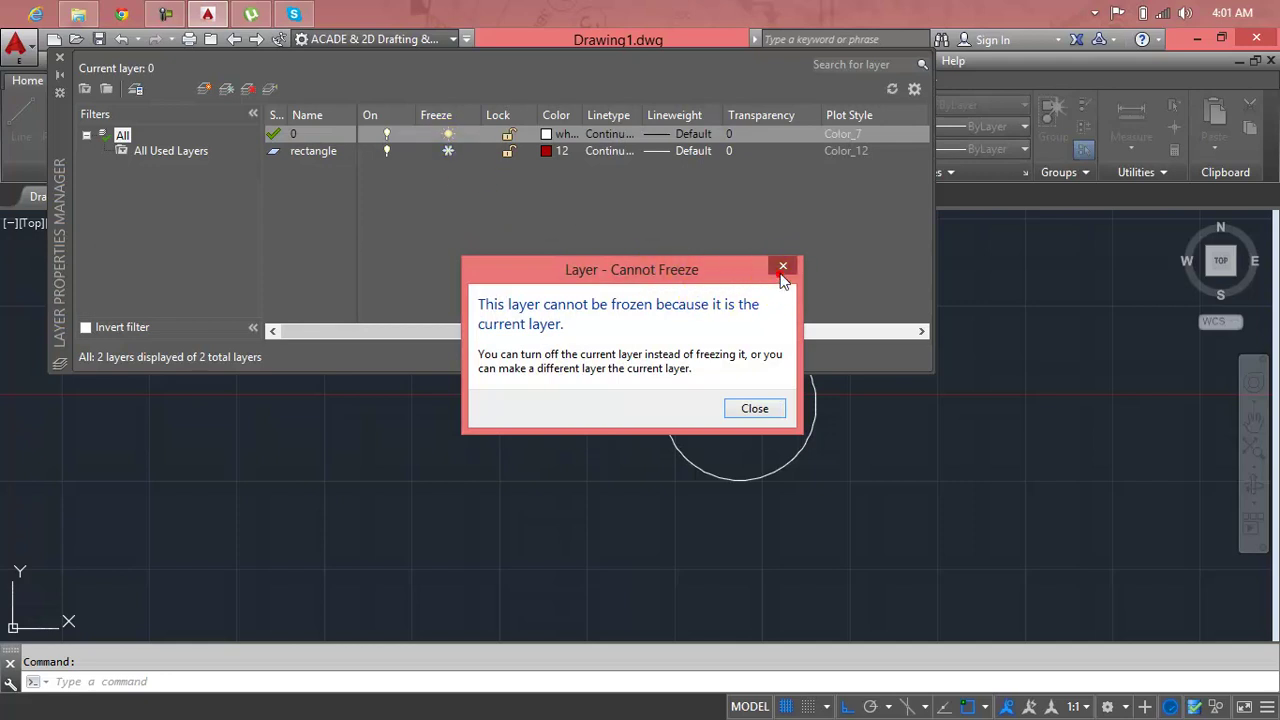
click(782, 267)
click(455, 154)
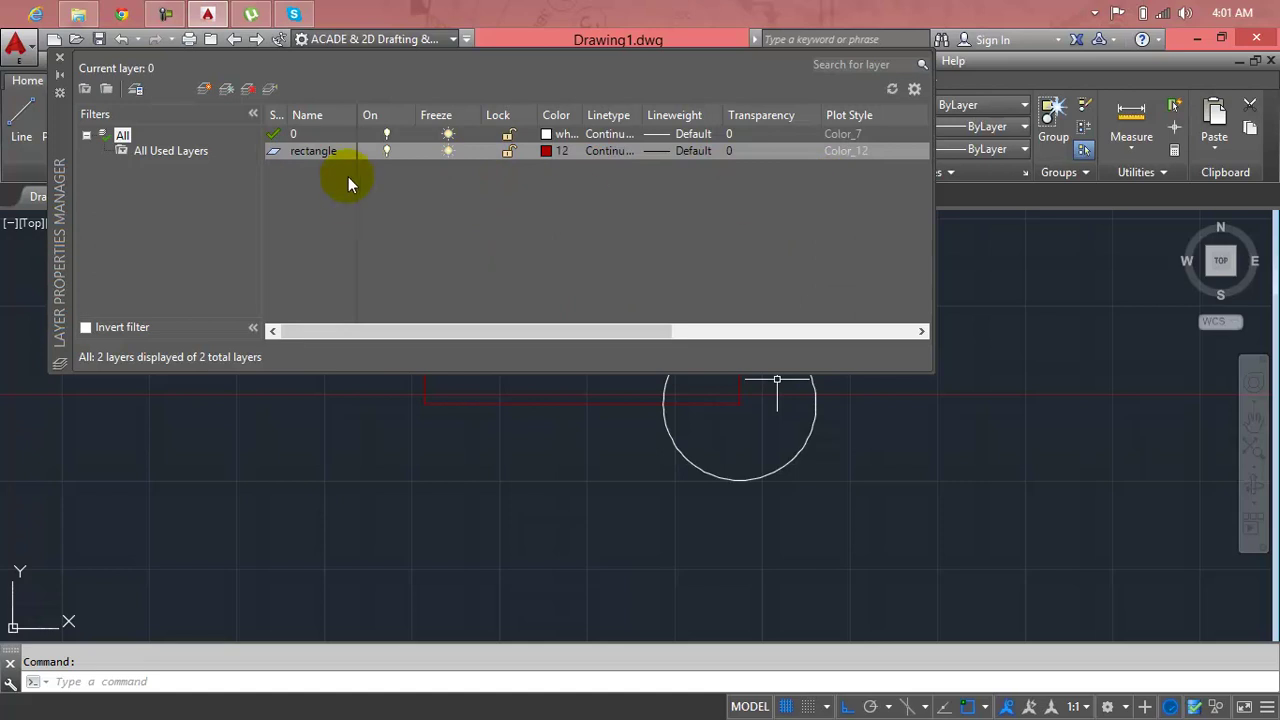
Lock the rectangle layer, close the layer properties manager, and try to erase the larger rectangle.
click(509, 153)
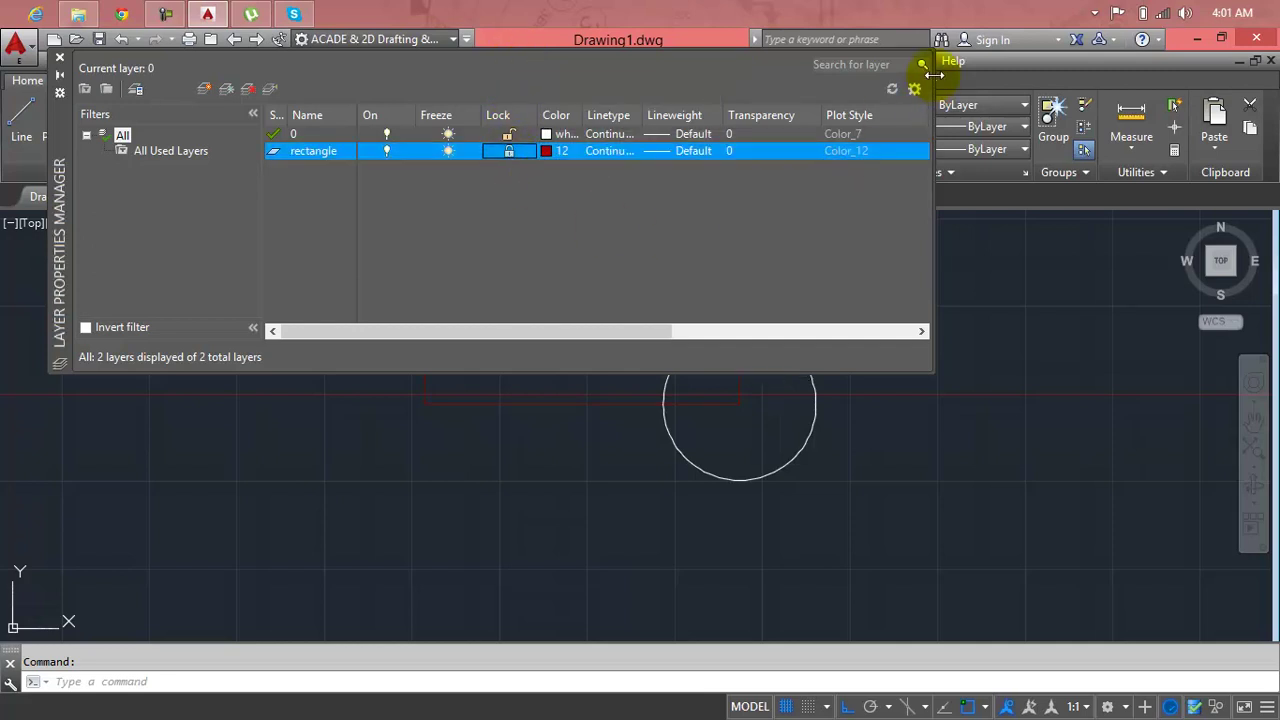
click(59, 58)
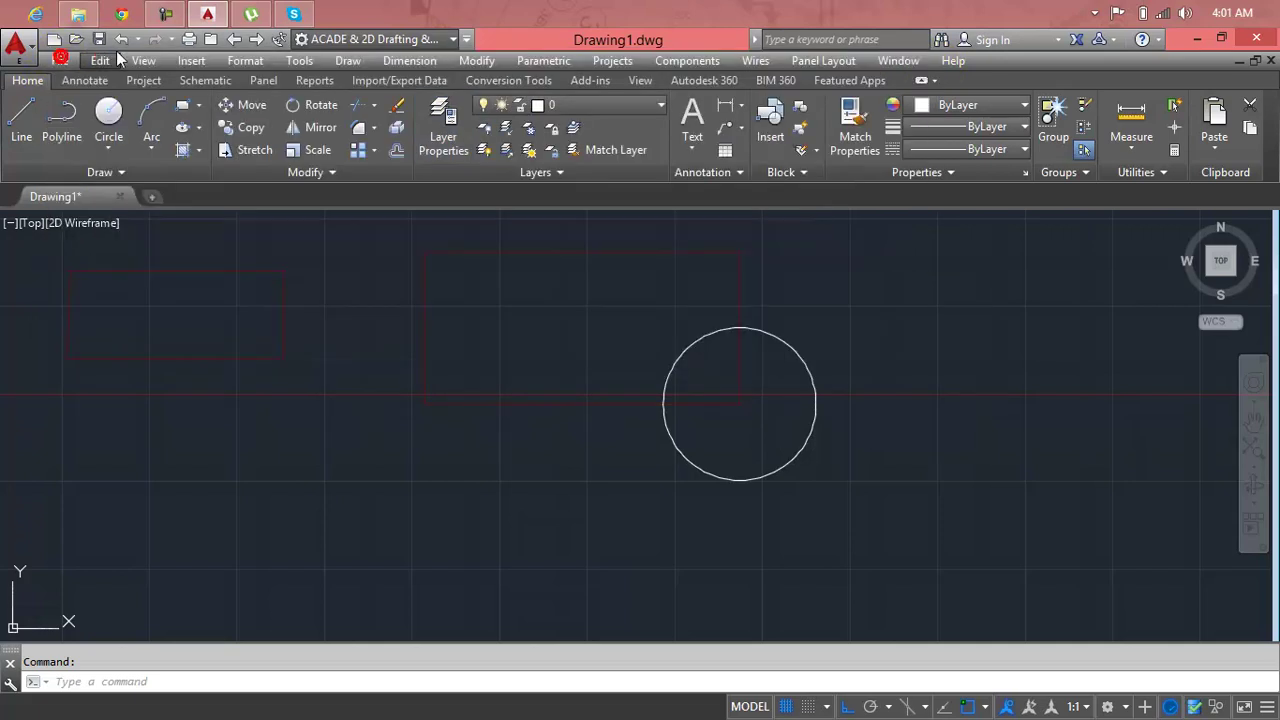
click(550, 253)
key(Delete)
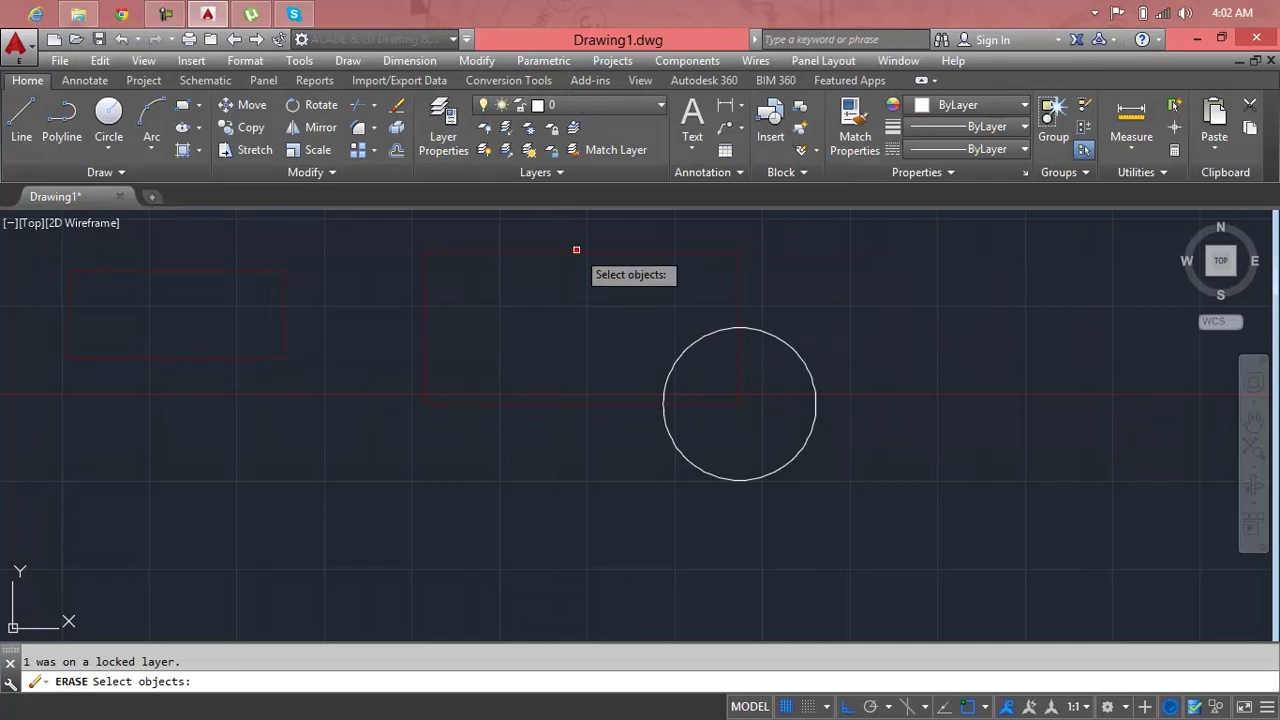
key(Escape)
Turn off the drawing grid display so the locked rectangles are easier to see.
scroll(463, 320, down, 2)
mouse_move(463, 320)
middle_down()
mouse_move(820, 400)
mouse_move(875, 438)
middle_up()
scroll(875, 438, up, 5)
scroll(875, 438, down, 5)
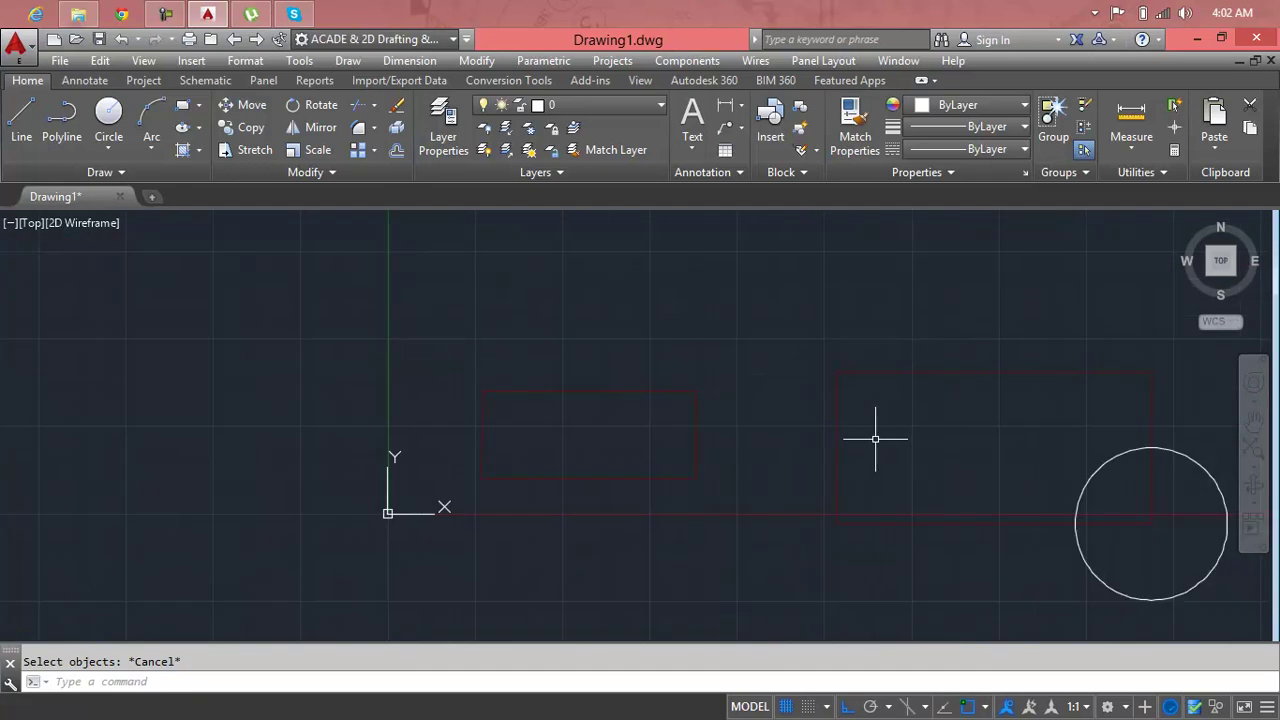
click(786, 706)
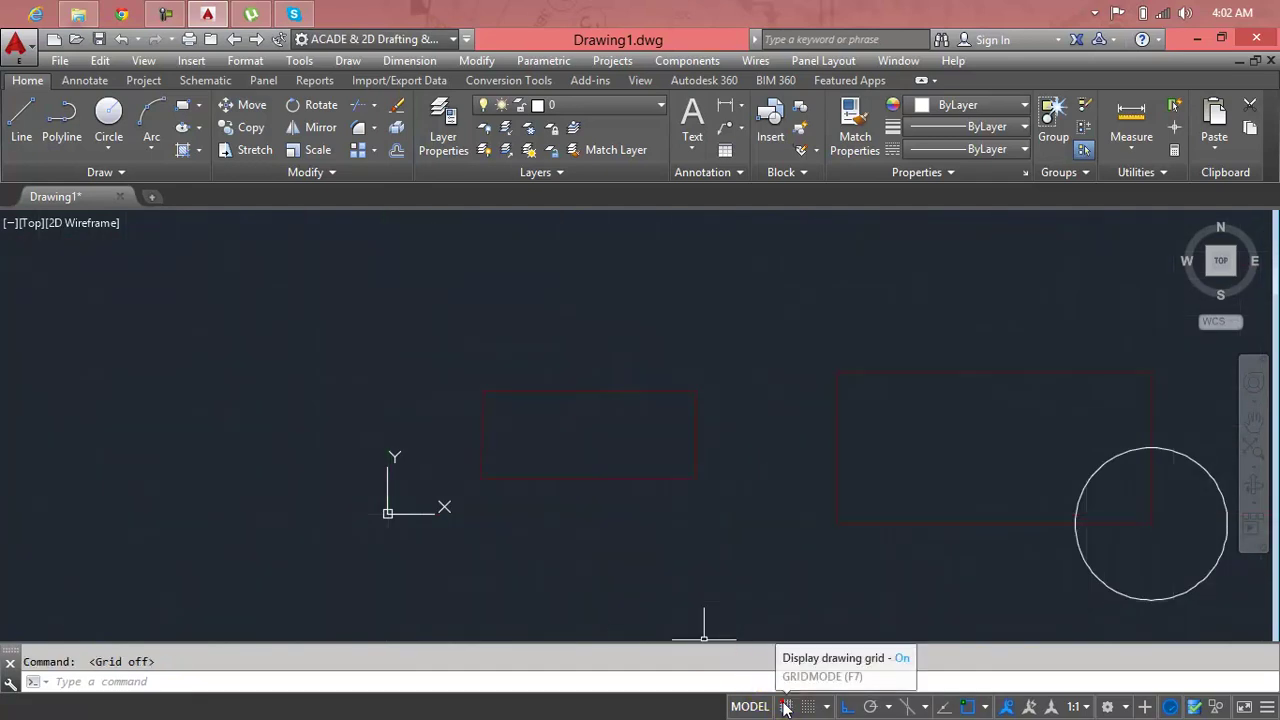
scroll(906, 406, up, 2)
scroll(906, 406, up, 2)
scroll(846, 377, down, 4)
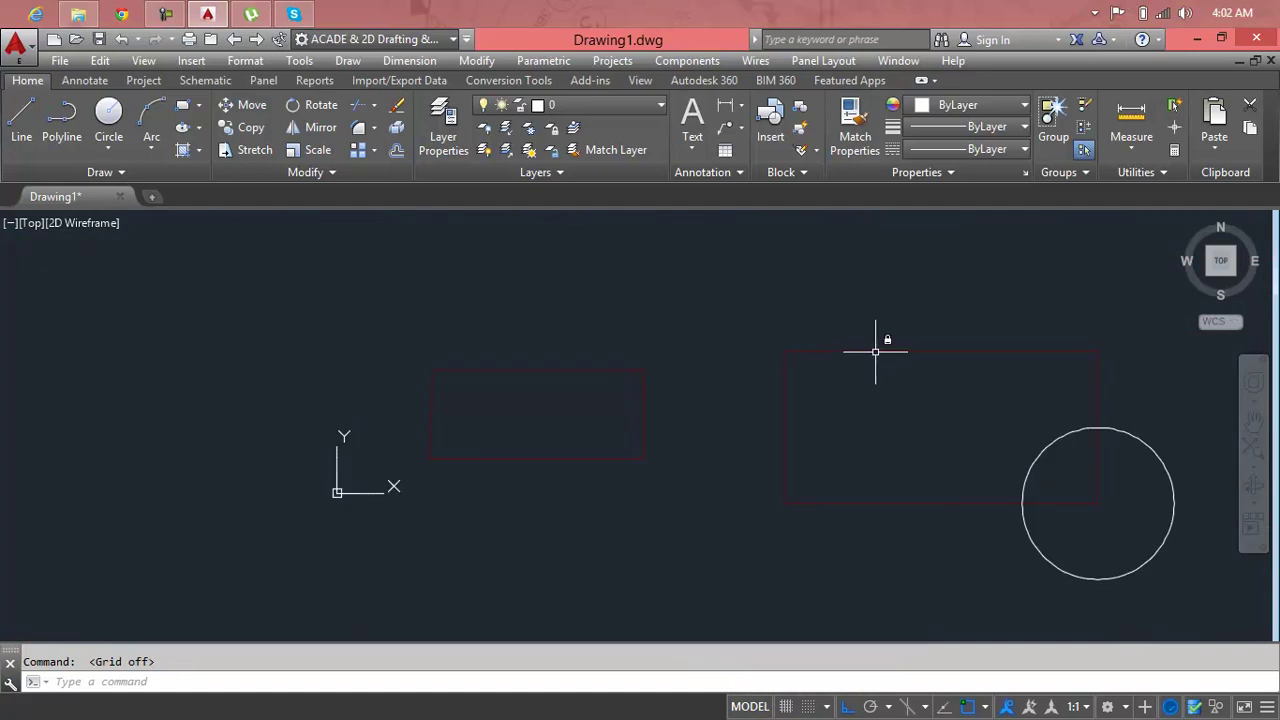
Reopen the layer properties manager, toggle the lock of layer 0 on and off, and unlock the rectangle layer.
click(441, 115)
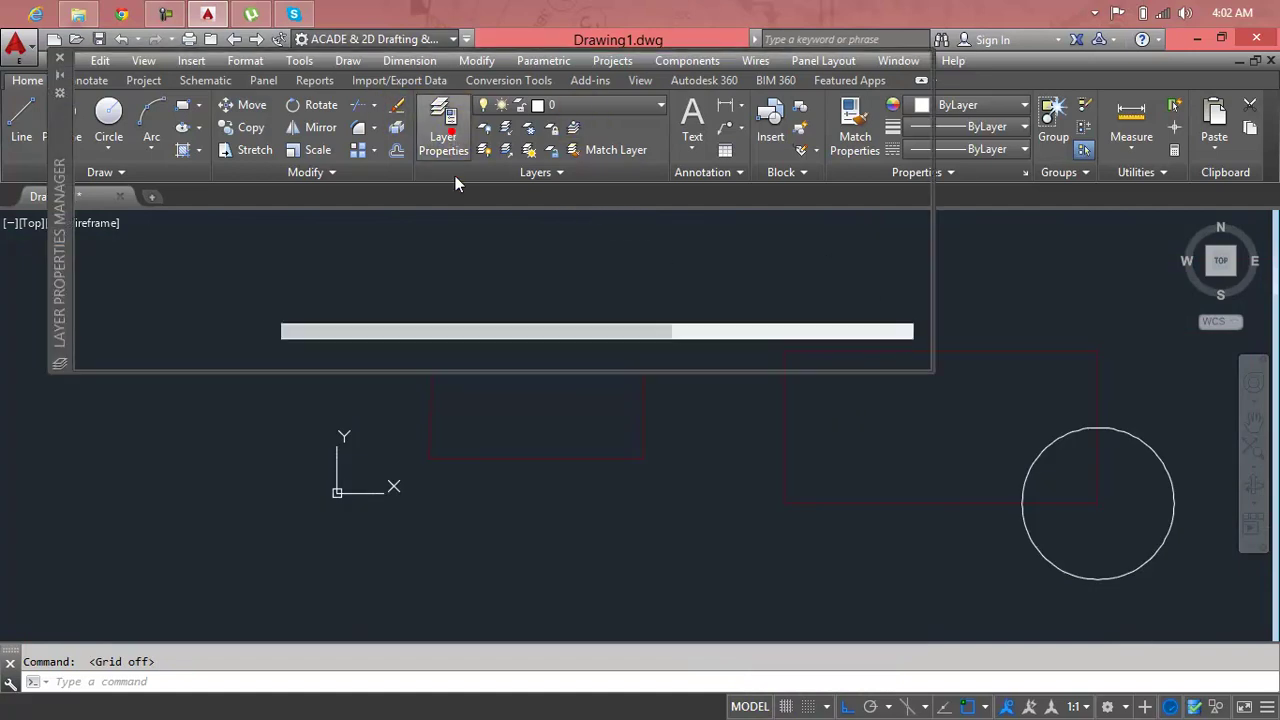
click(508, 134)
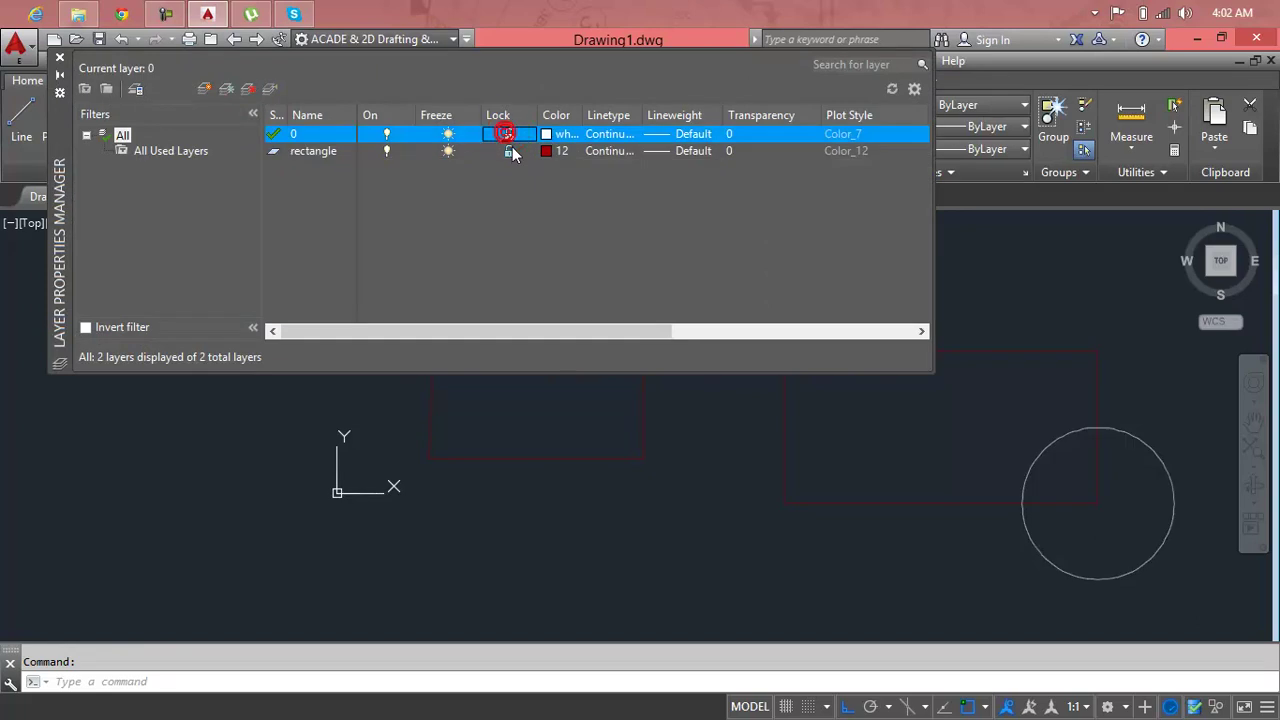
click(509, 152)
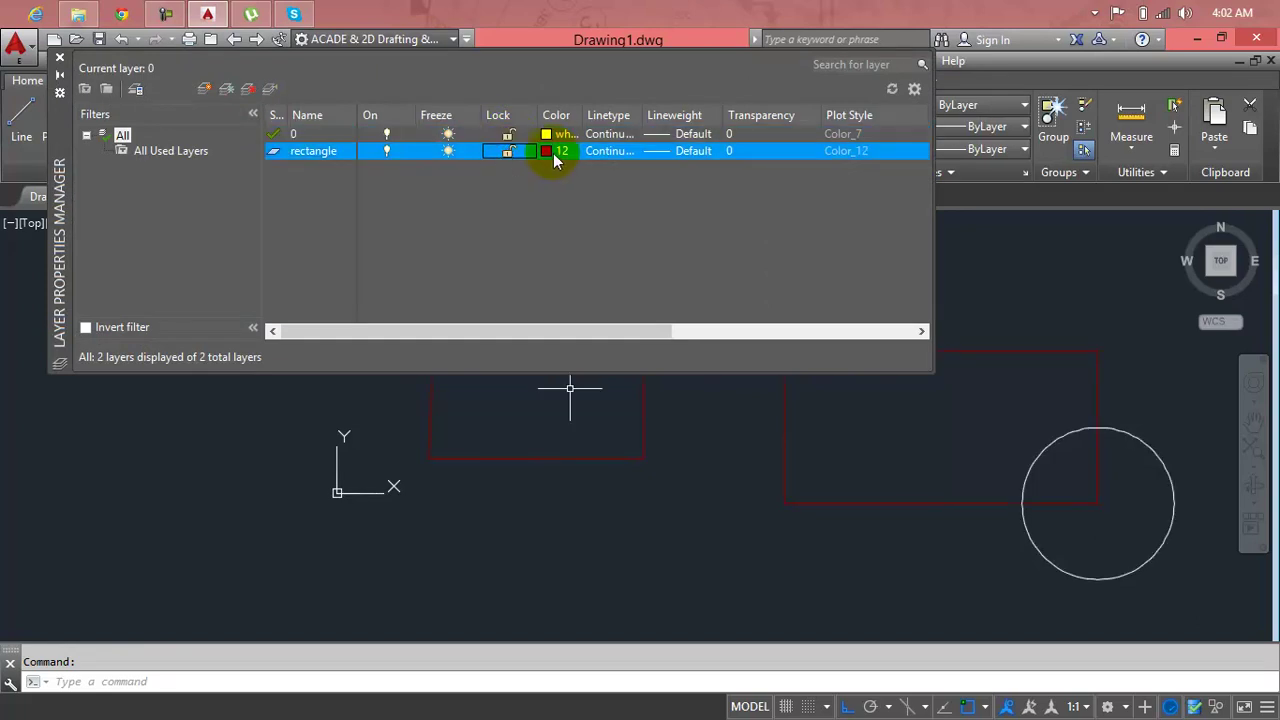
Set the rectangle layer's color to yellow, index color 50.
click(547, 151)
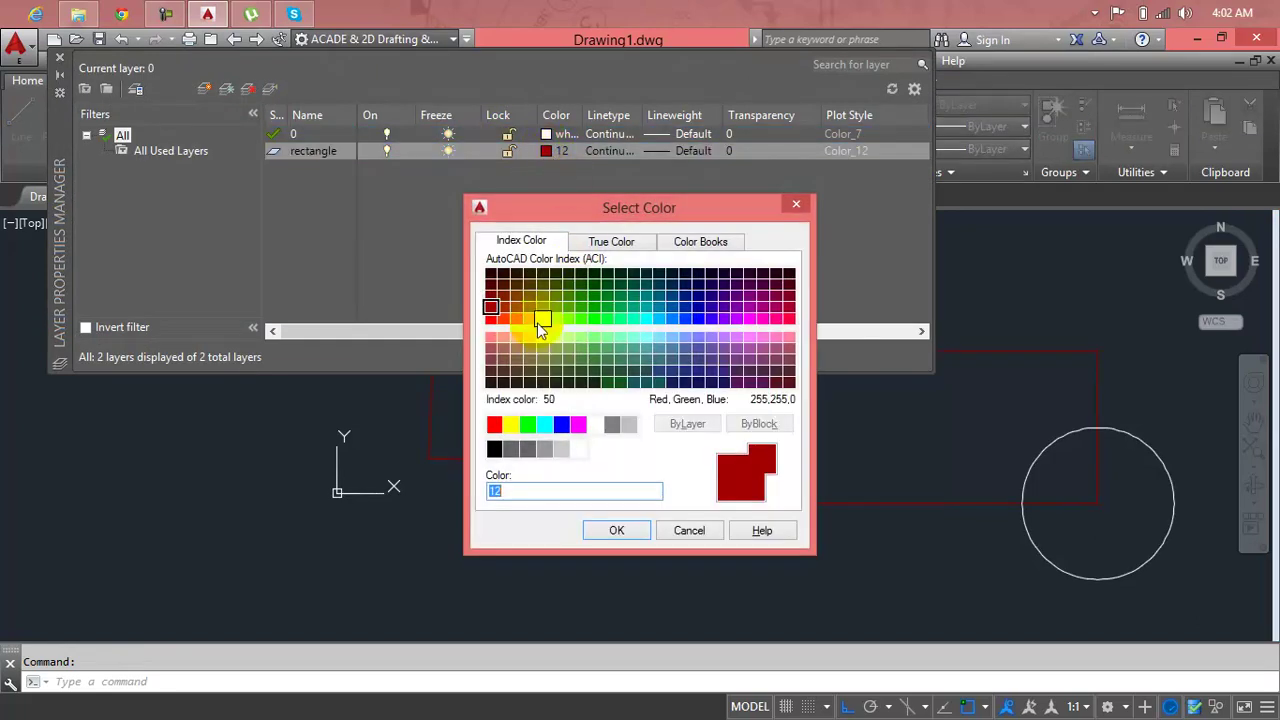
click(542, 322)
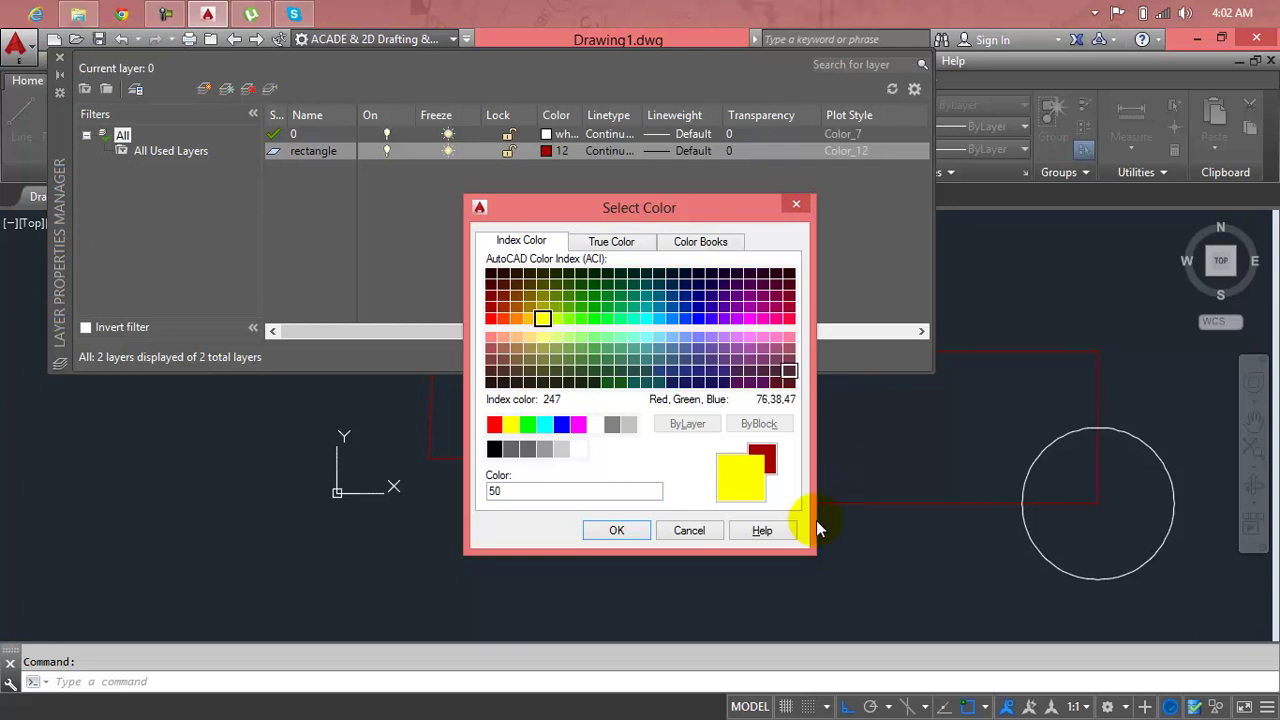
click(620, 531)
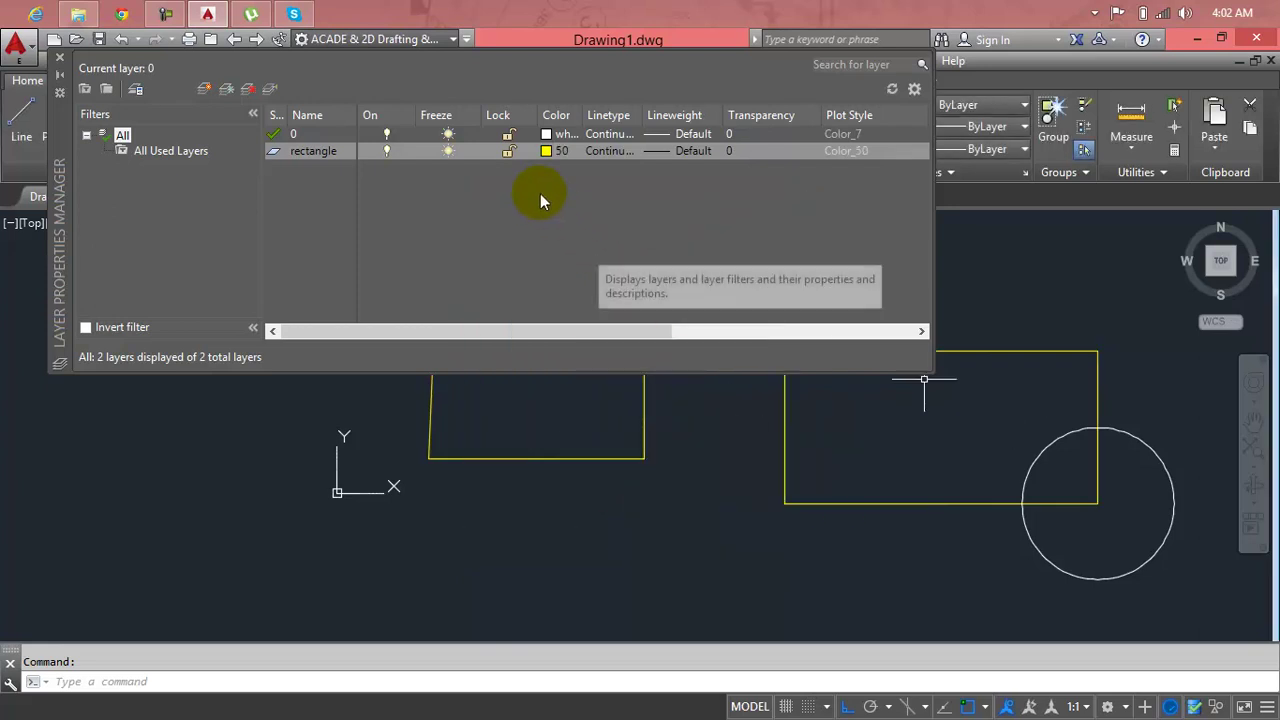
Lock the rectangle layer, close the layer properties manager, and try to erase the rectangles.
click(511, 155)
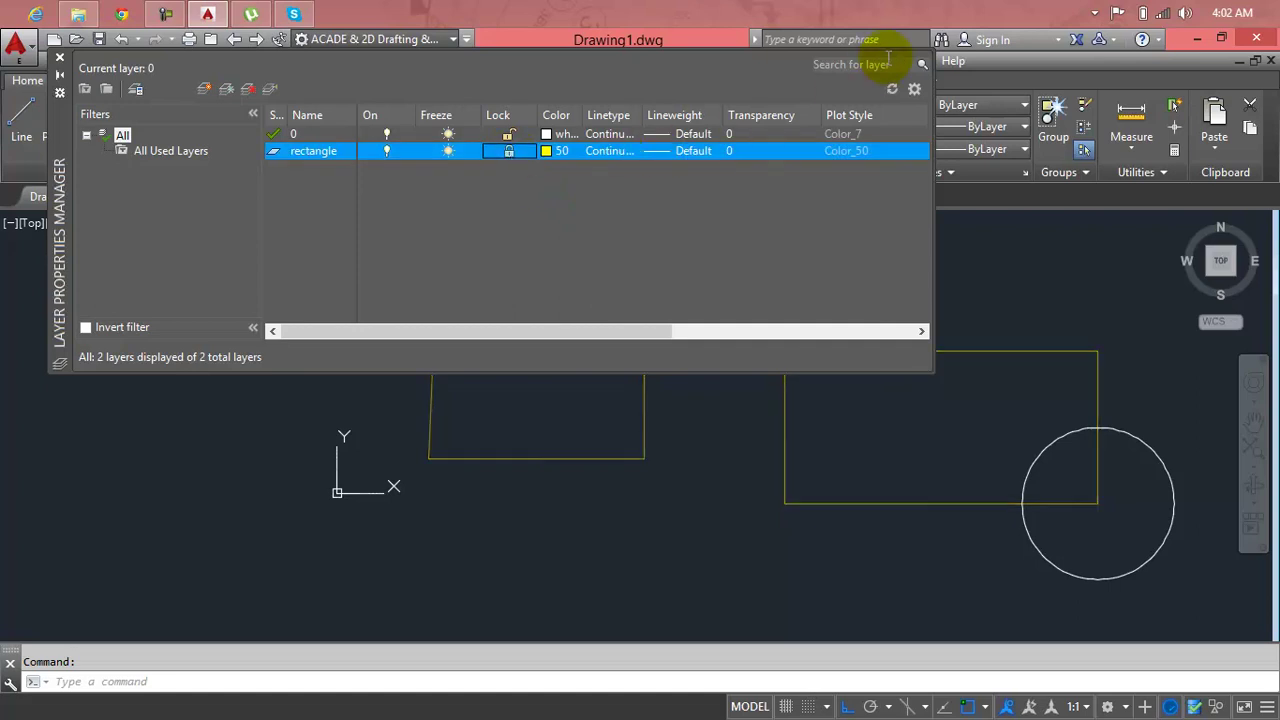
click(59, 61)
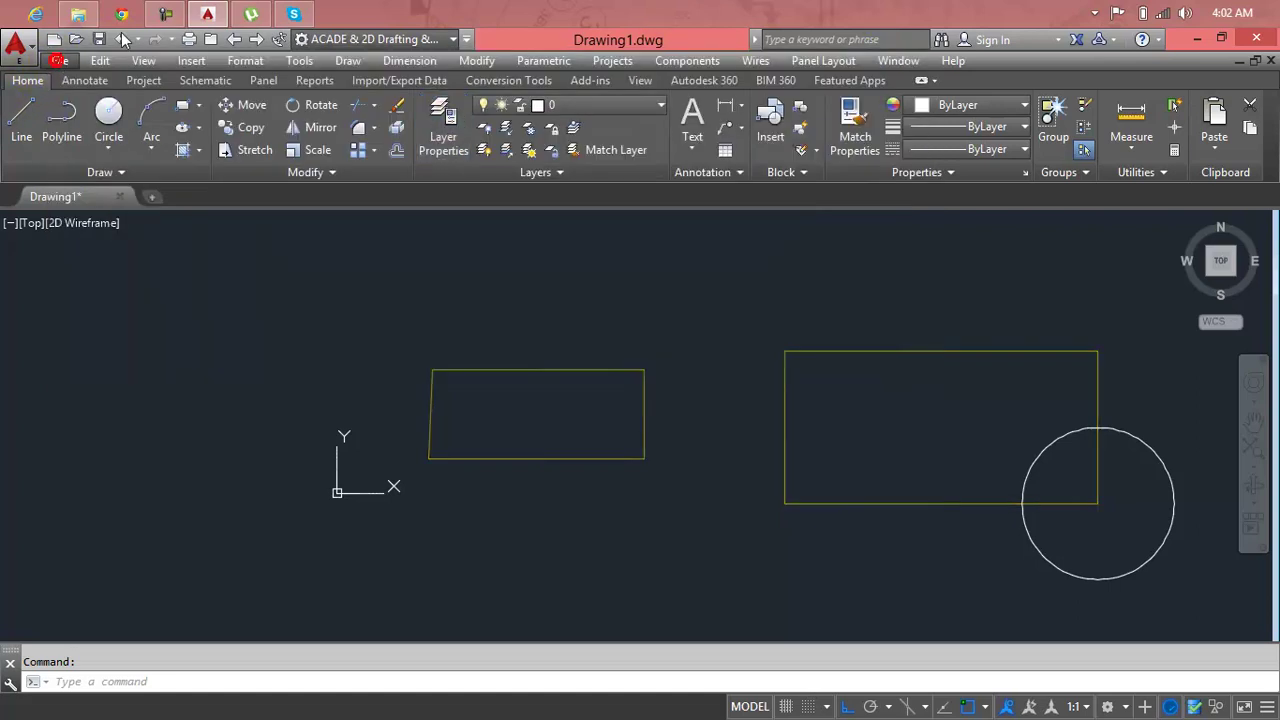
click(617, 368)
key(Delete)
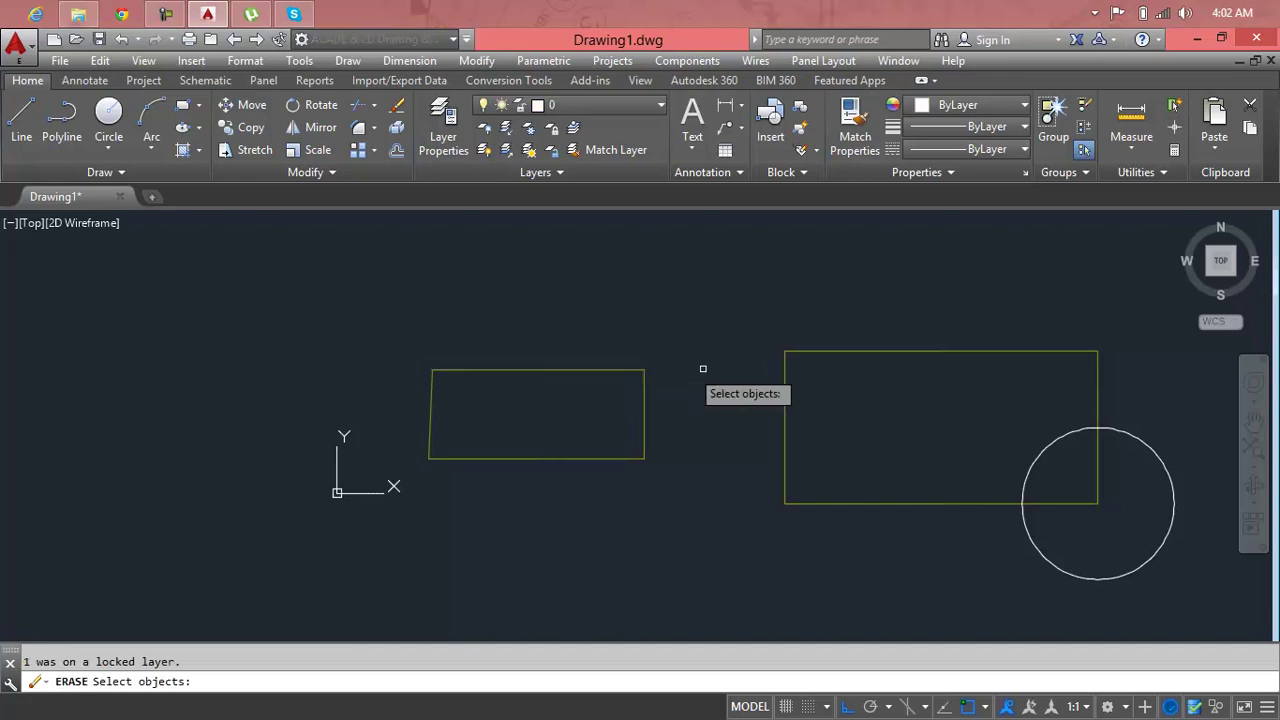
click(812, 348)
click(810, 352)
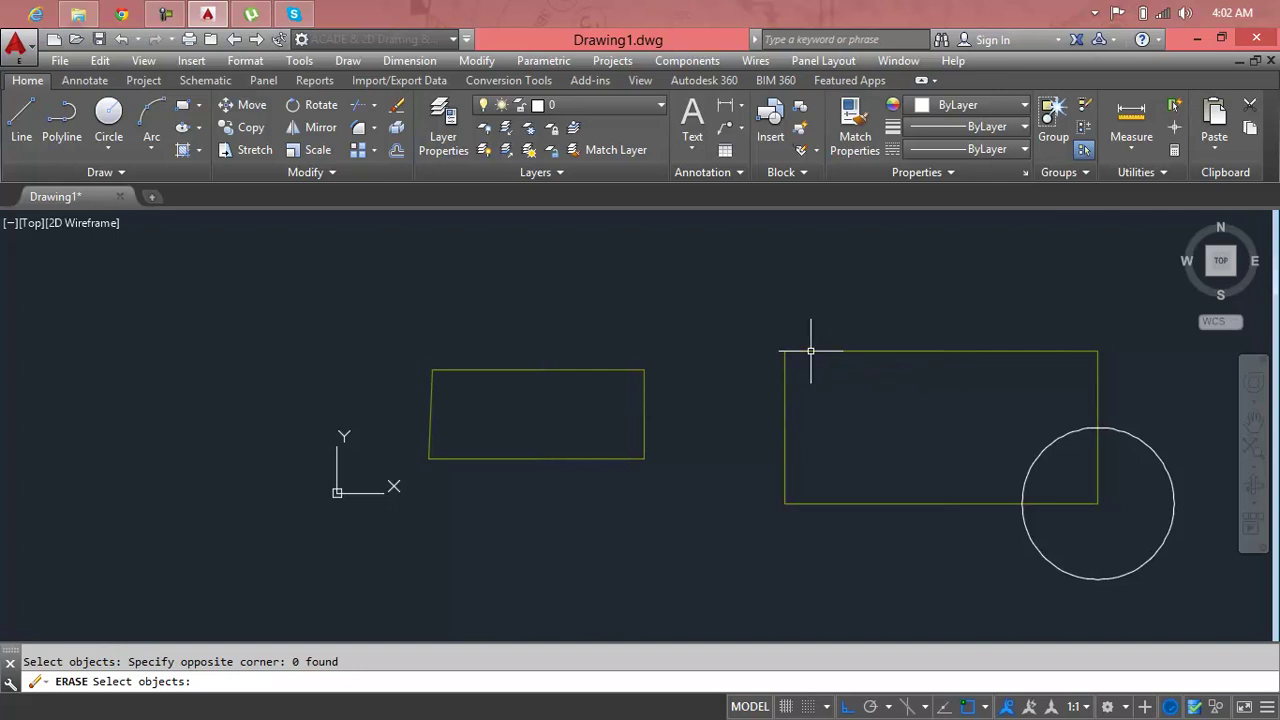
key(Escape)
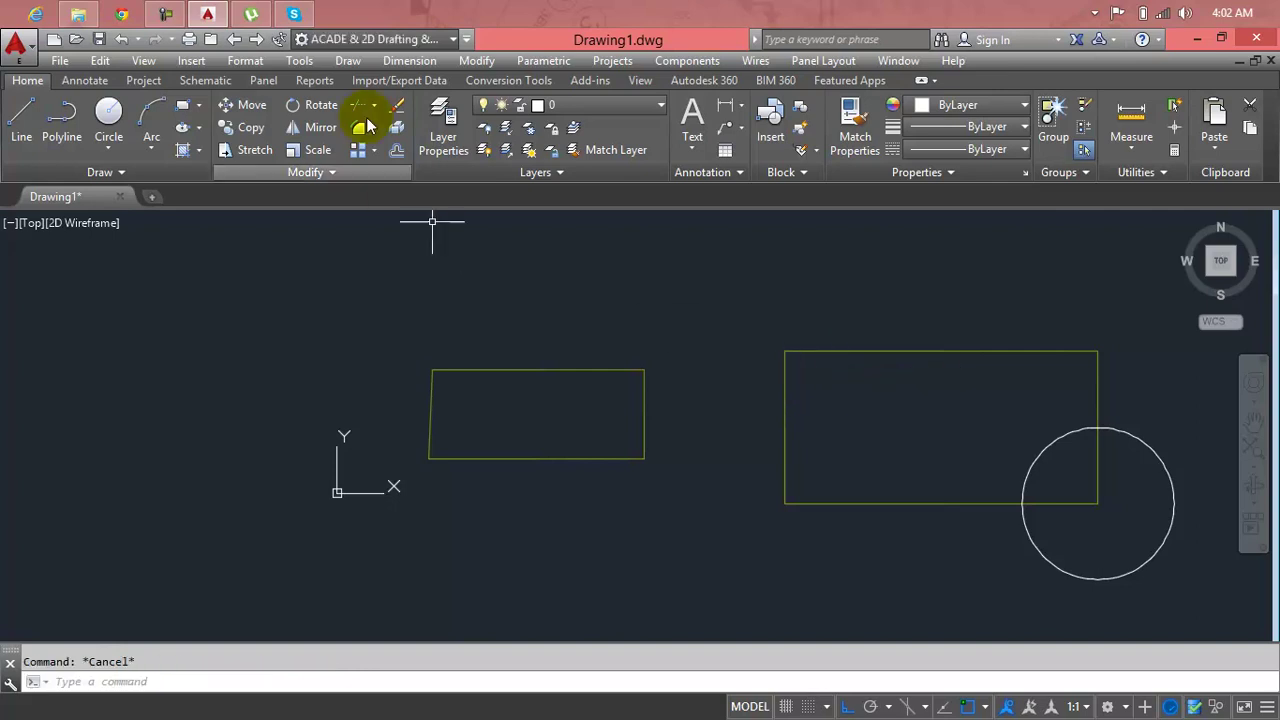
Load the FENCELINE1 (Fenceline circle) linetype from acad.lin through the rectangle layer's linetype setting.
click(455, 113)
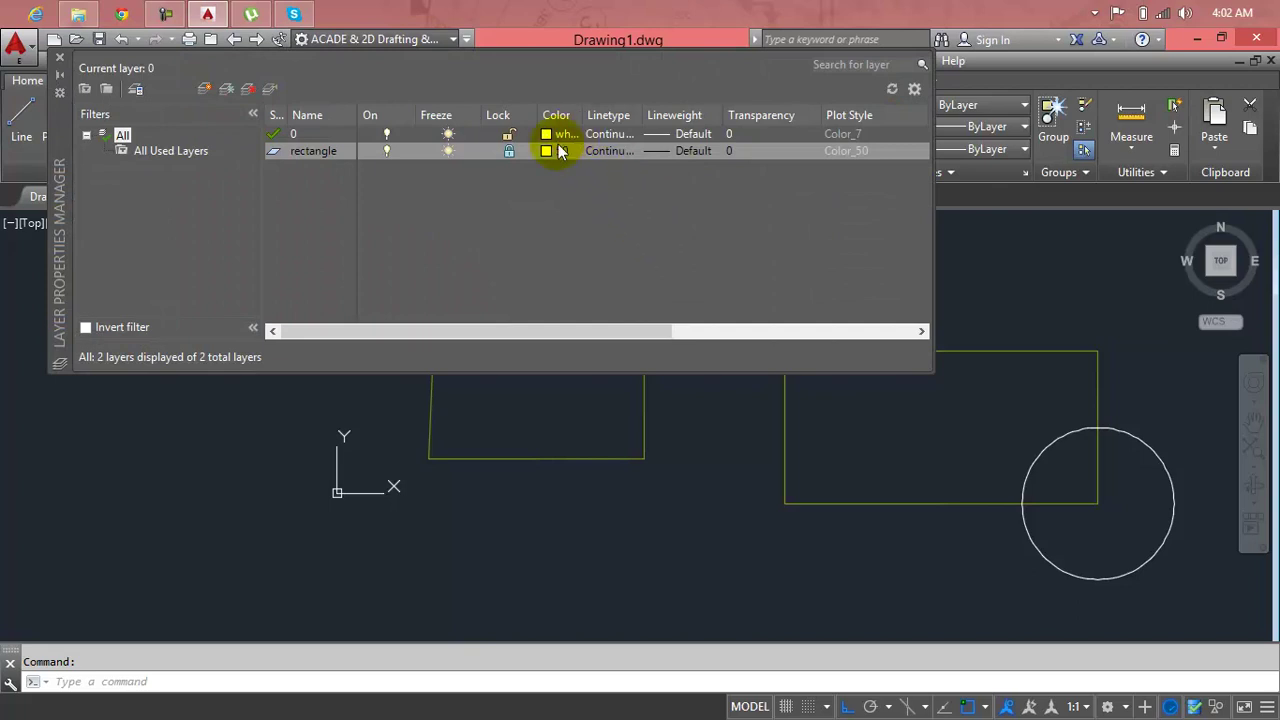
click(613, 151)
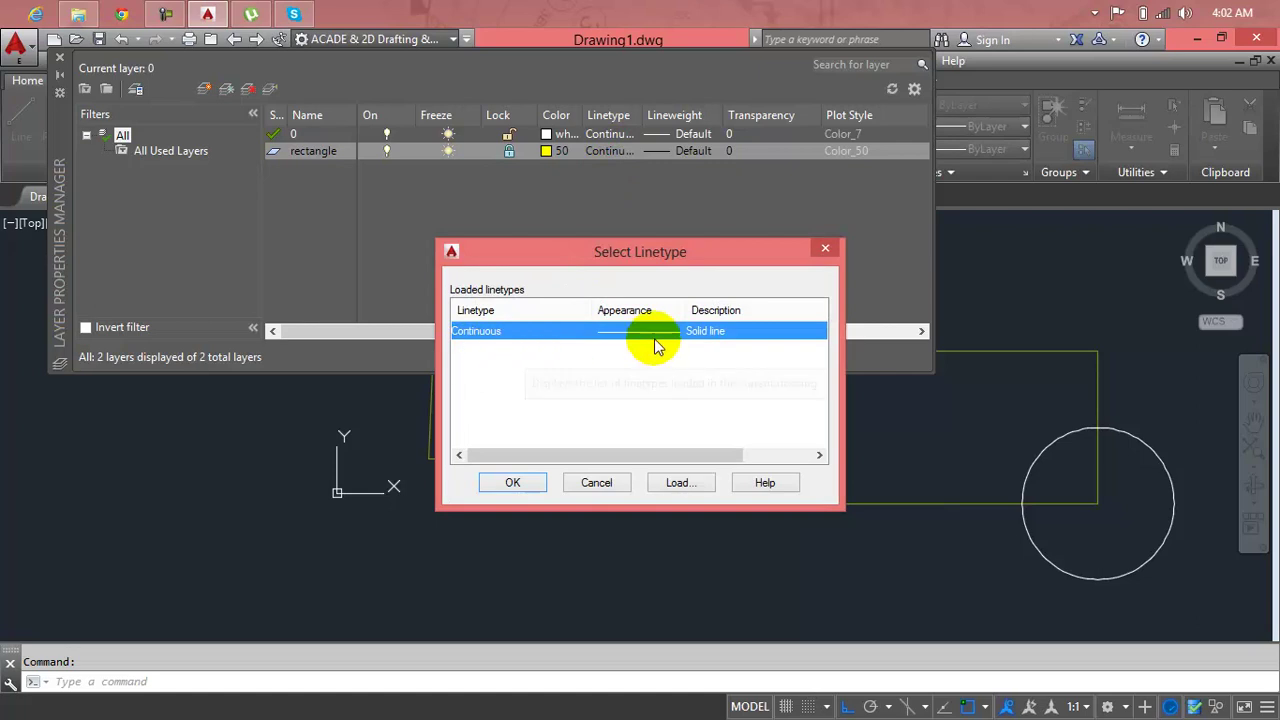
click(672, 481)
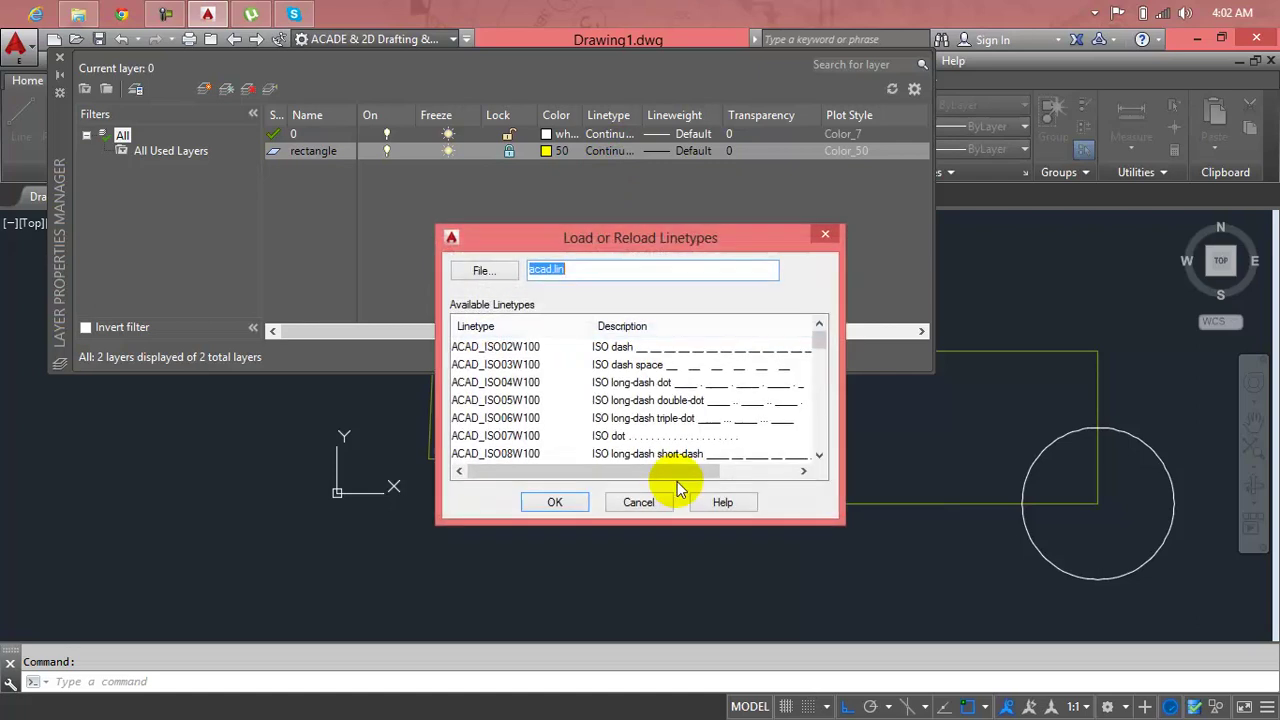
scroll(655, 412, down, 4)
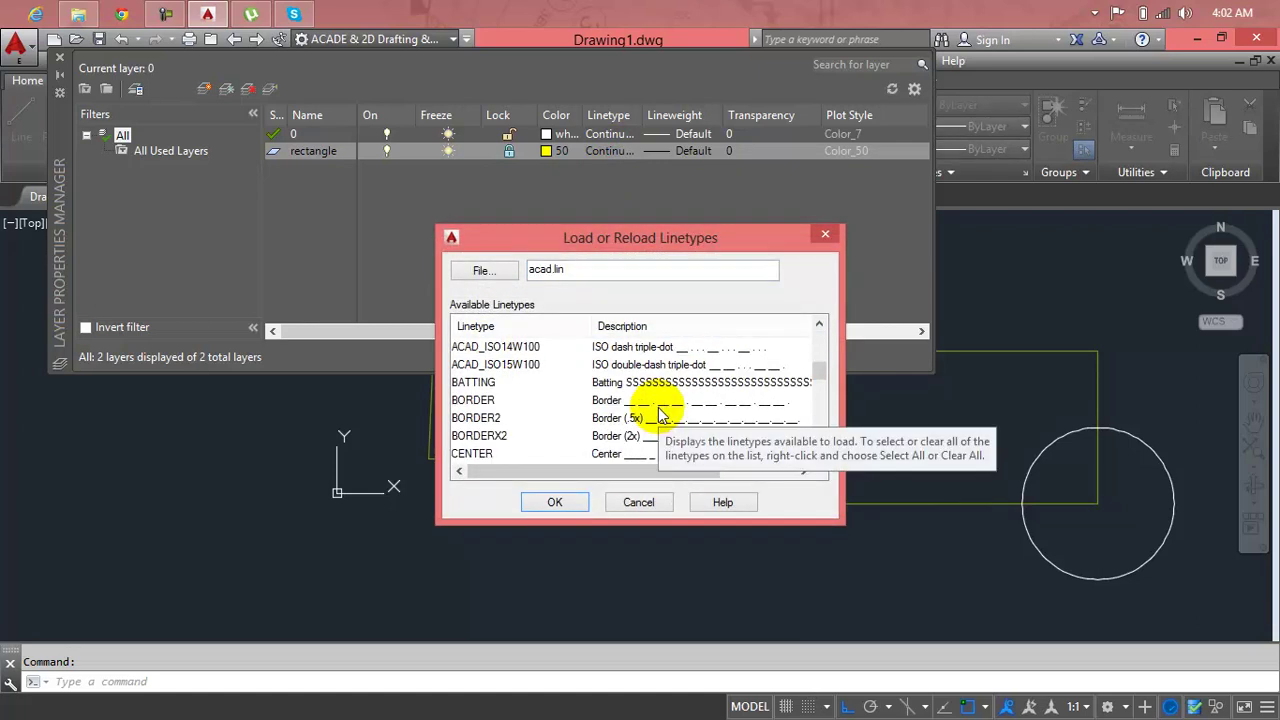
click(677, 383)
scroll(677, 390, down, 3)
scroll(677, 395, down, 4)
click(677, 399)
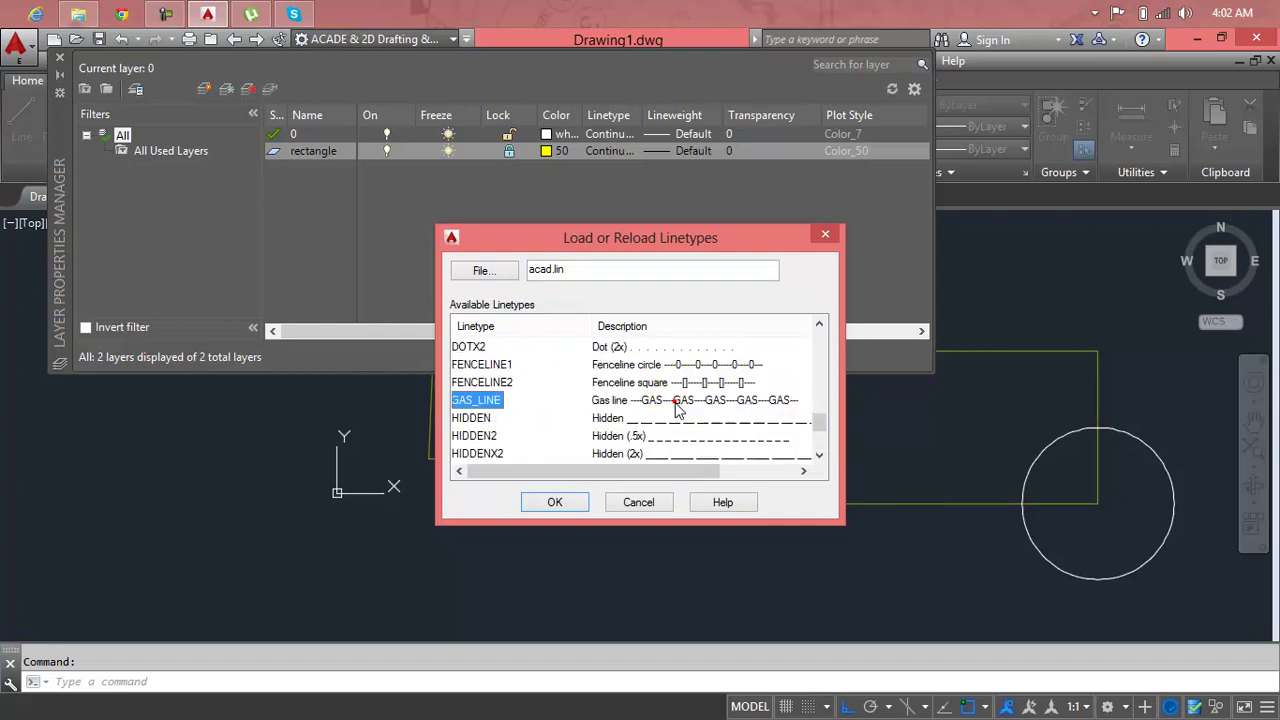
click(685, 386)
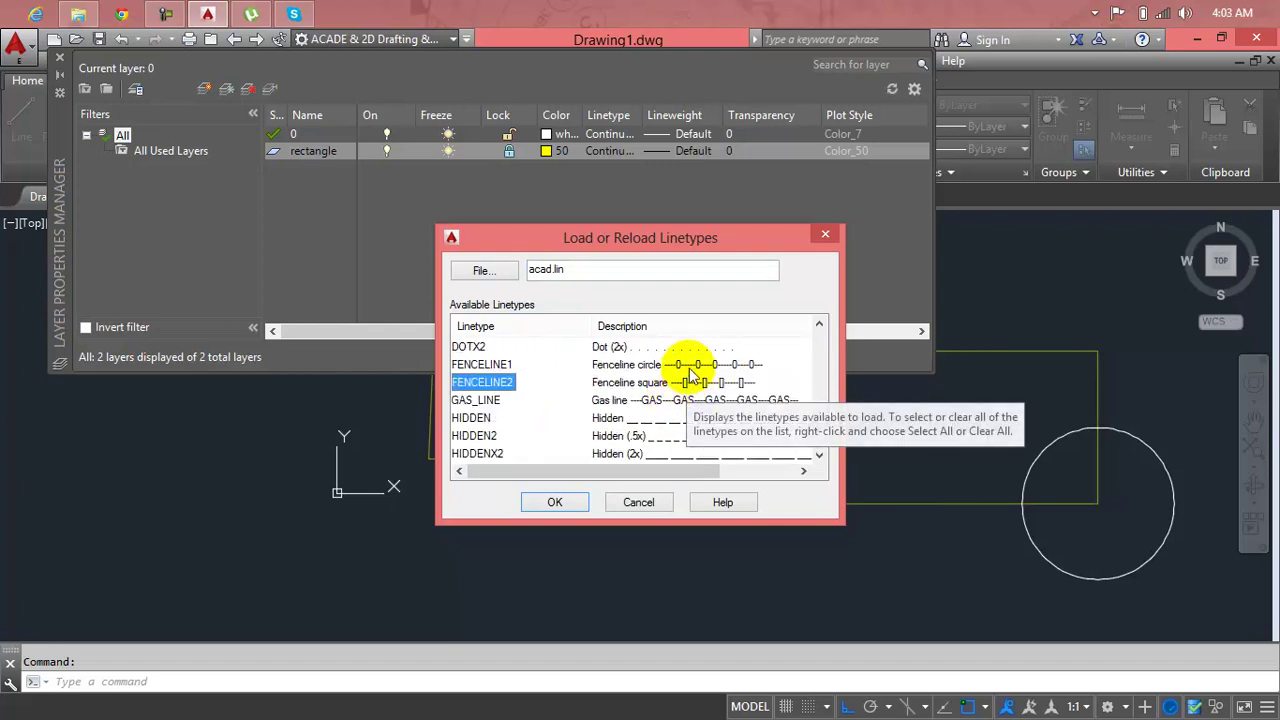
click(686, 366)
click(572, 503)
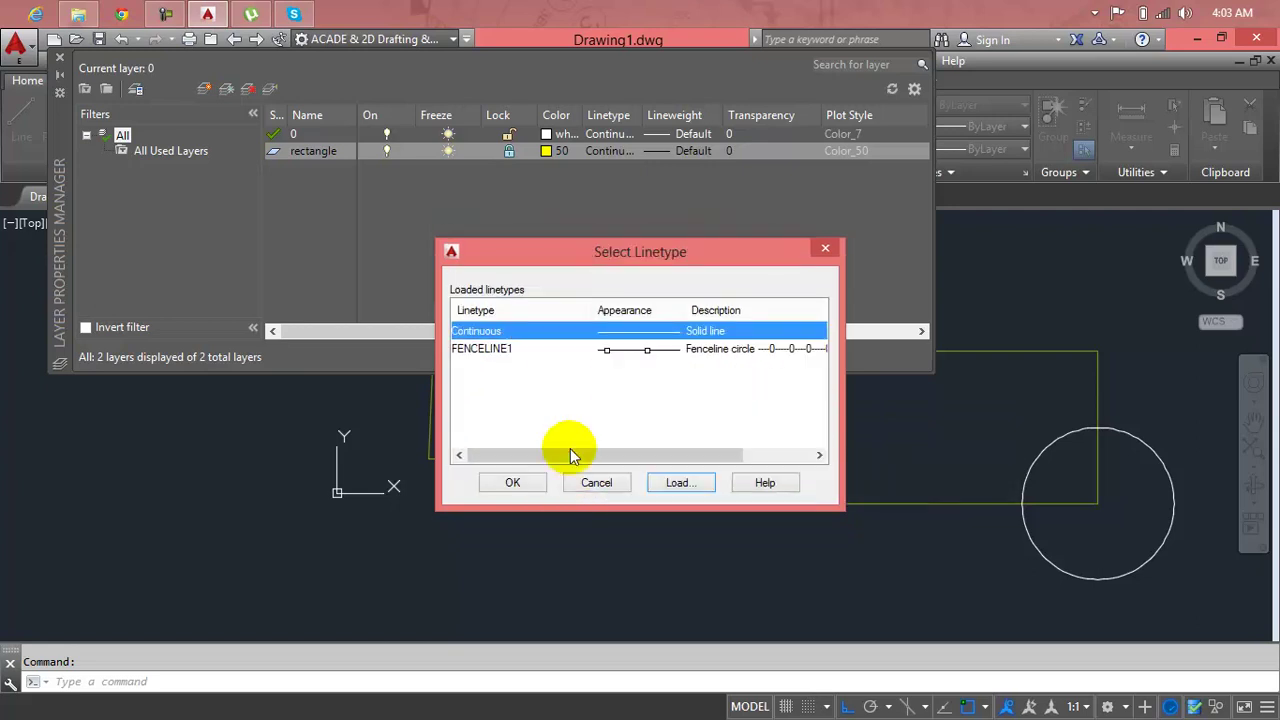
Assign the FENCELINE1 linetype to the rectangle layer and examine the line pattern up close on a rectangle edge.
click(651, 348)
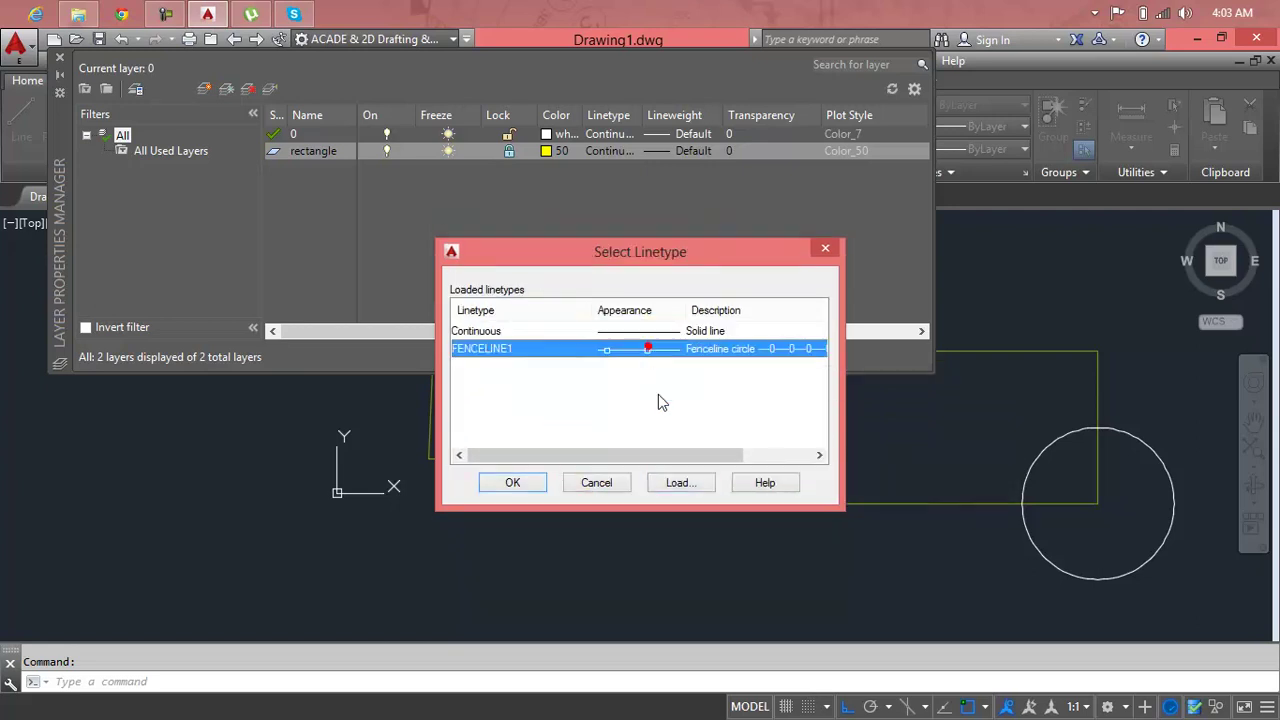
click(516, 487)
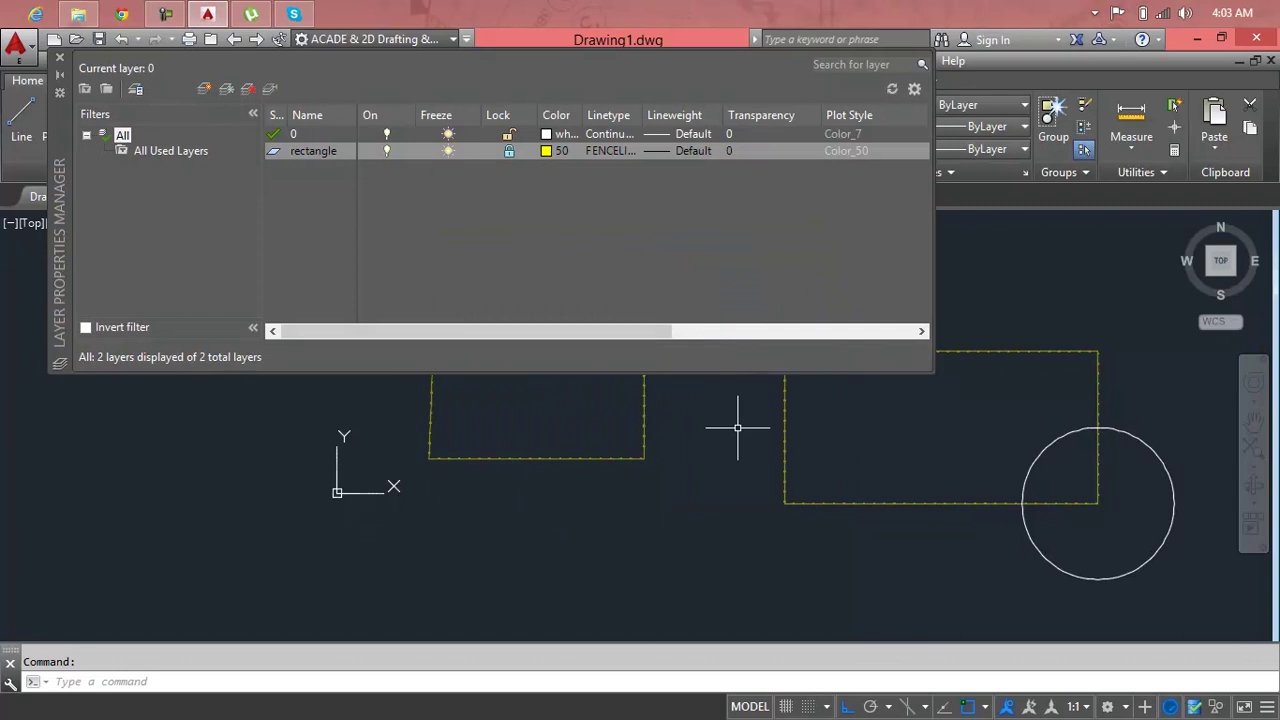
scroll(737, 428, up, 15)
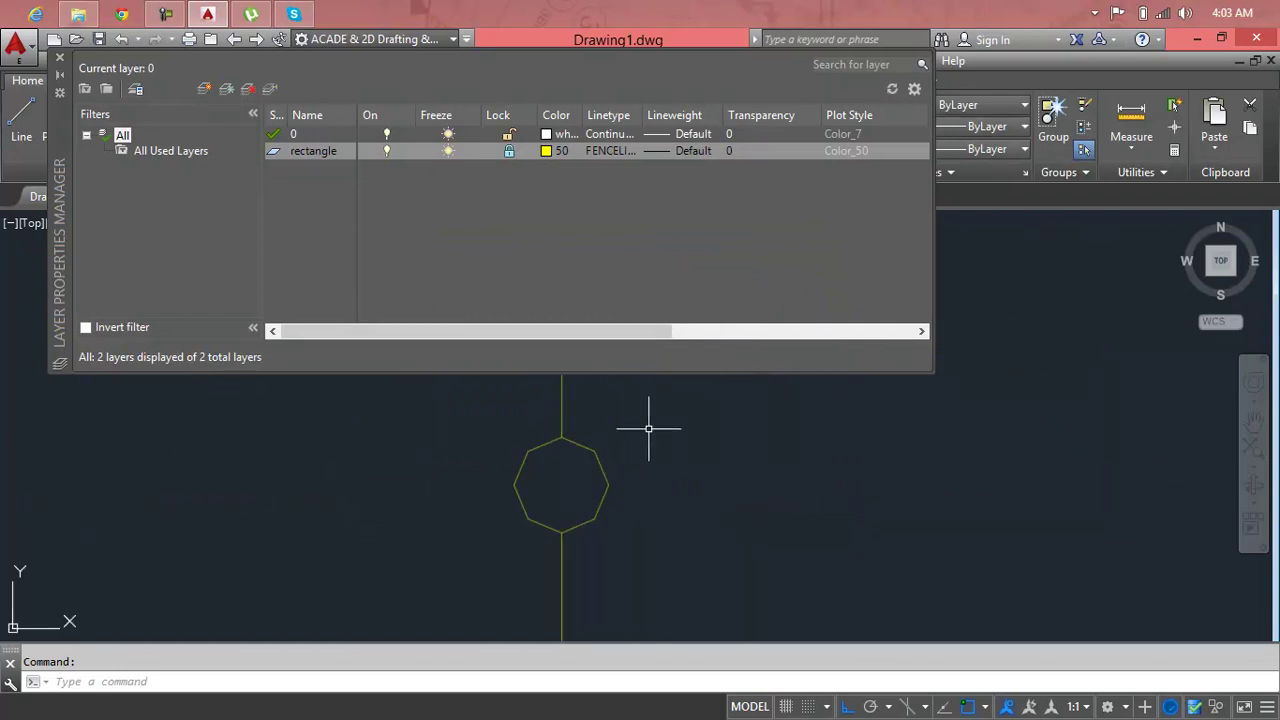
scroll(648, 428, up, 4)
scroll(648, 428, down, 10)
scroll(648, 428, down, 2)
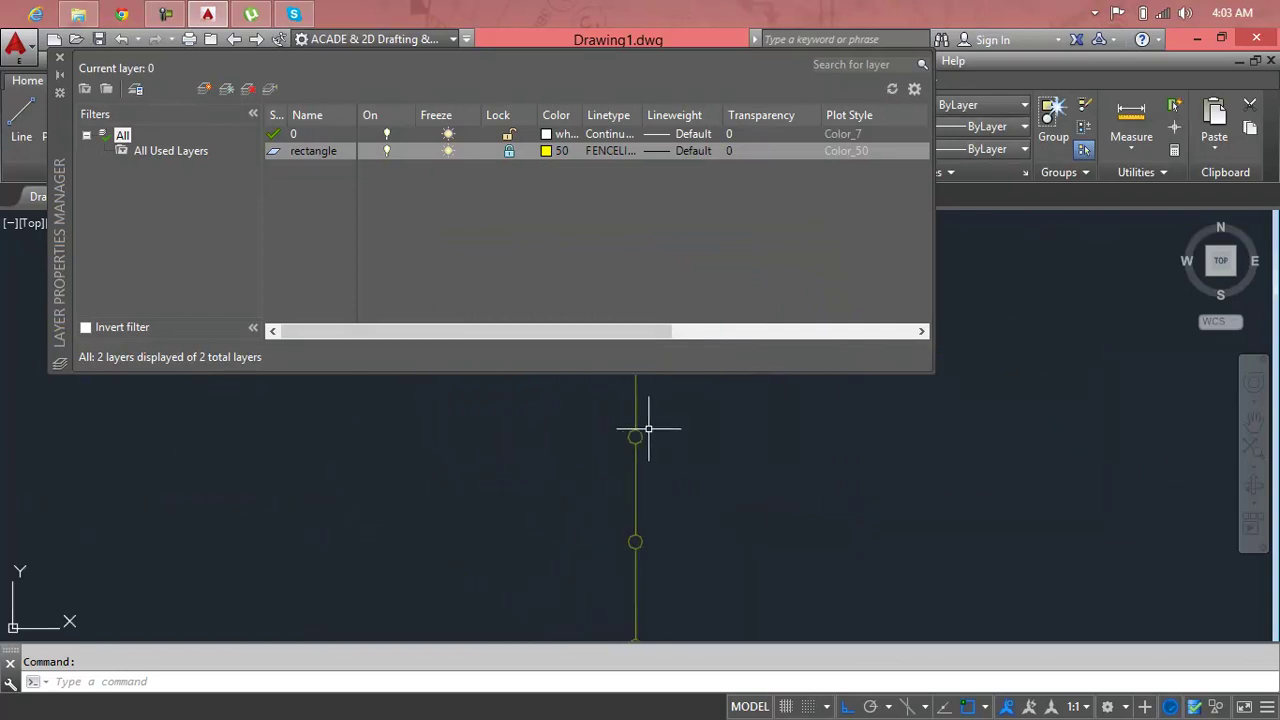
Assign the Continuous linetype to the rectangle layer.
click(670, 155)
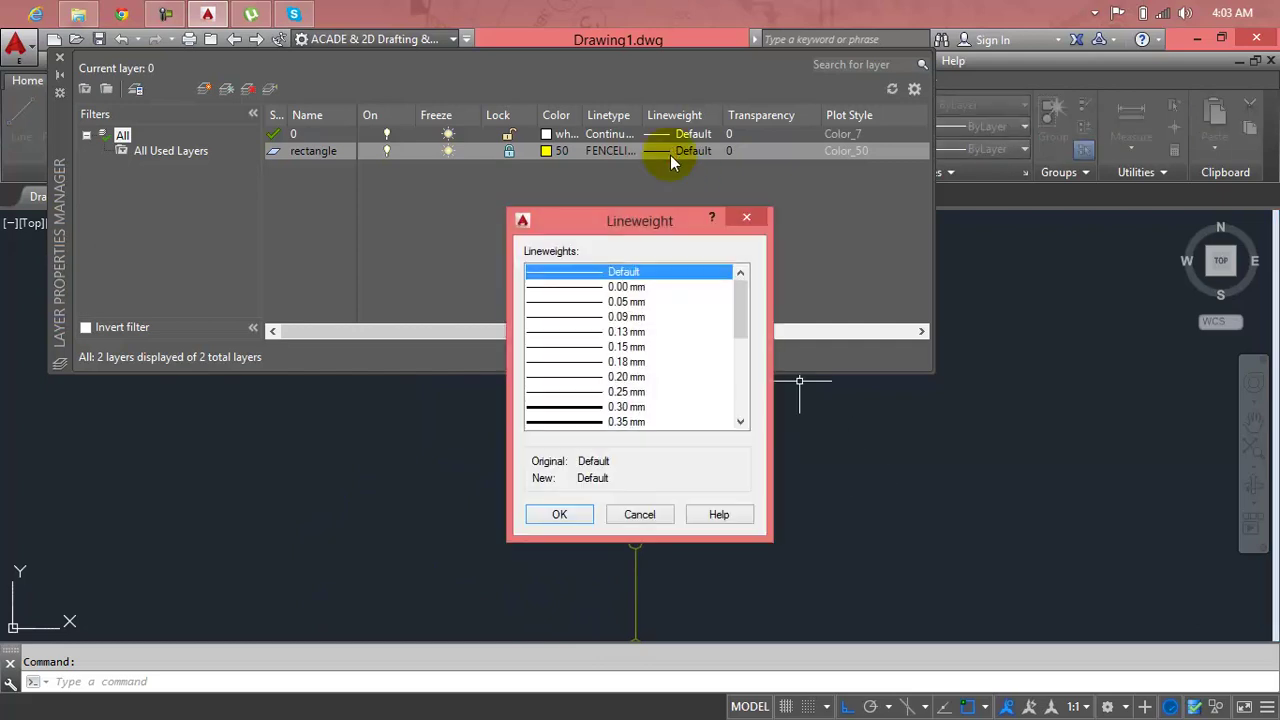
click(745, 217)
click(620, 151)
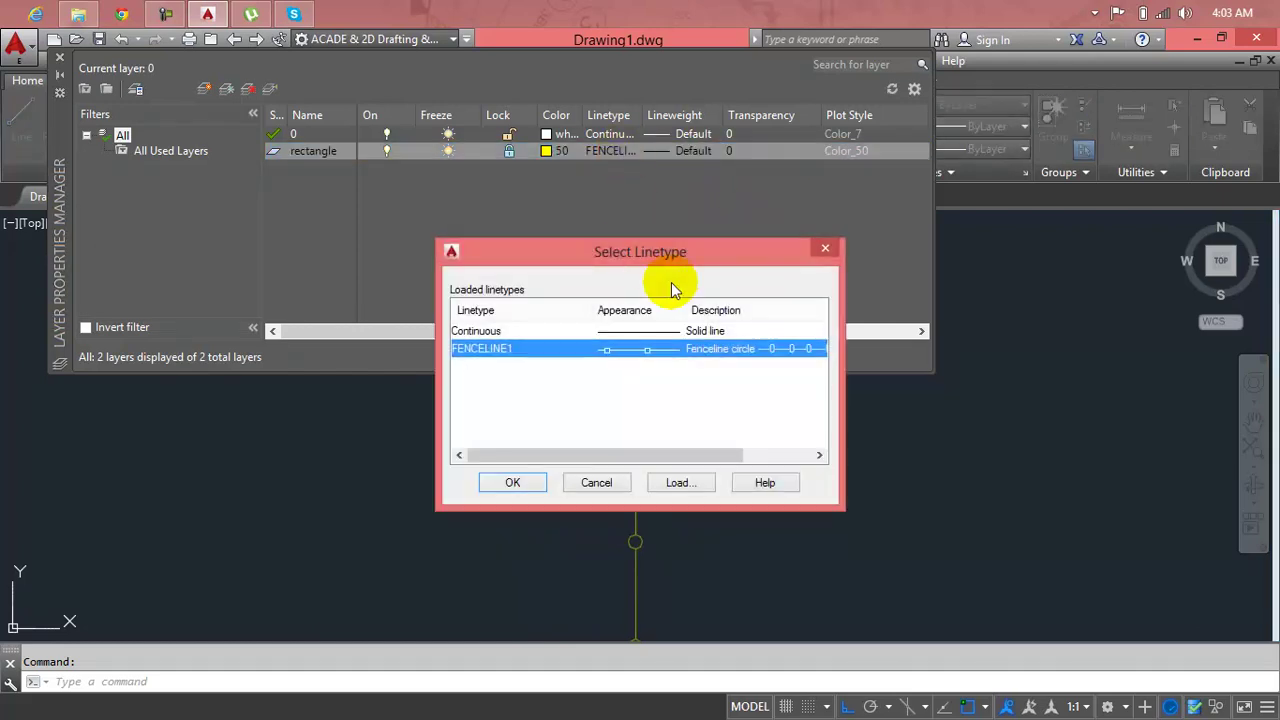
click(637, 318)
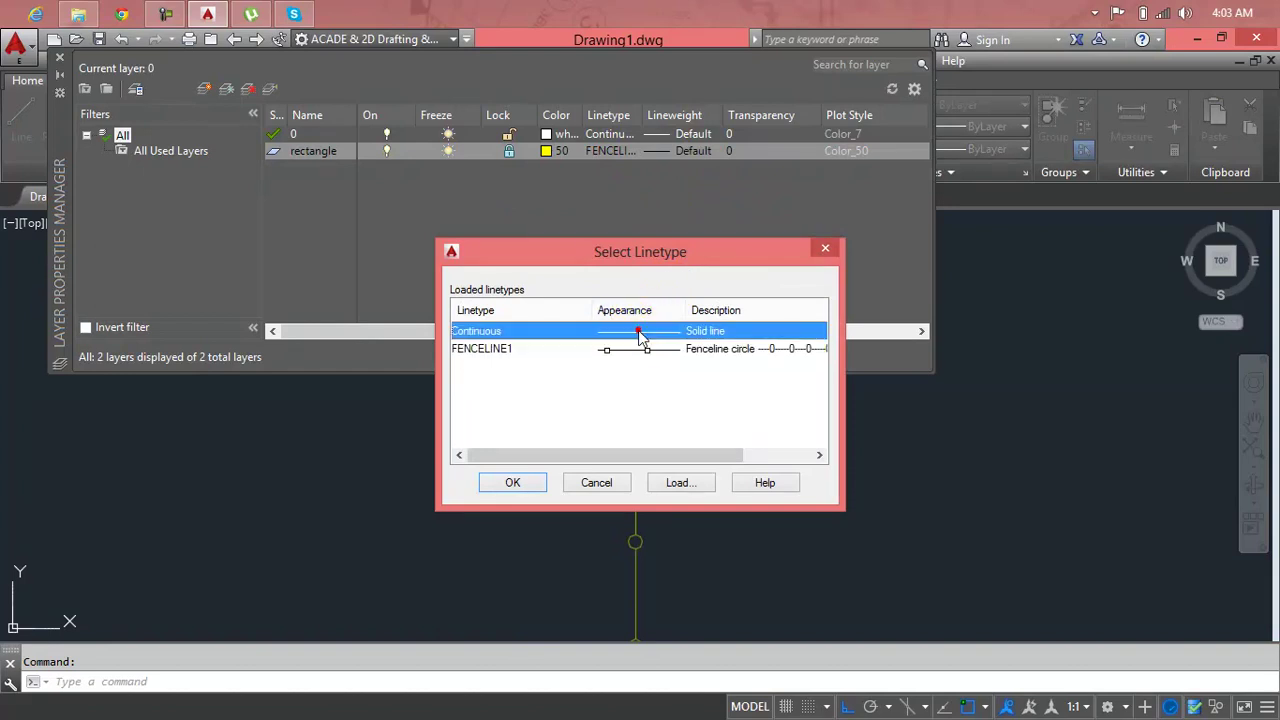
click(527, 485)
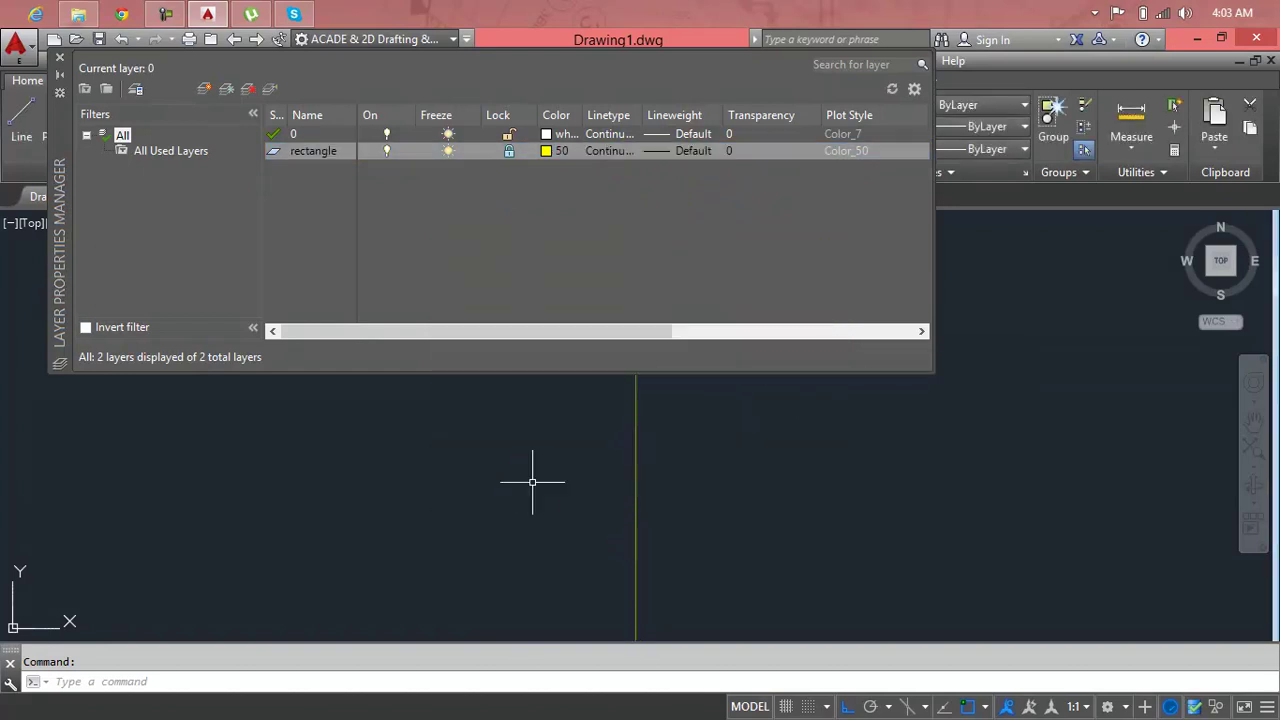
Set the rectangle layer's lineweight to 0.35 mm and unlock the layer.
click(684, 152)
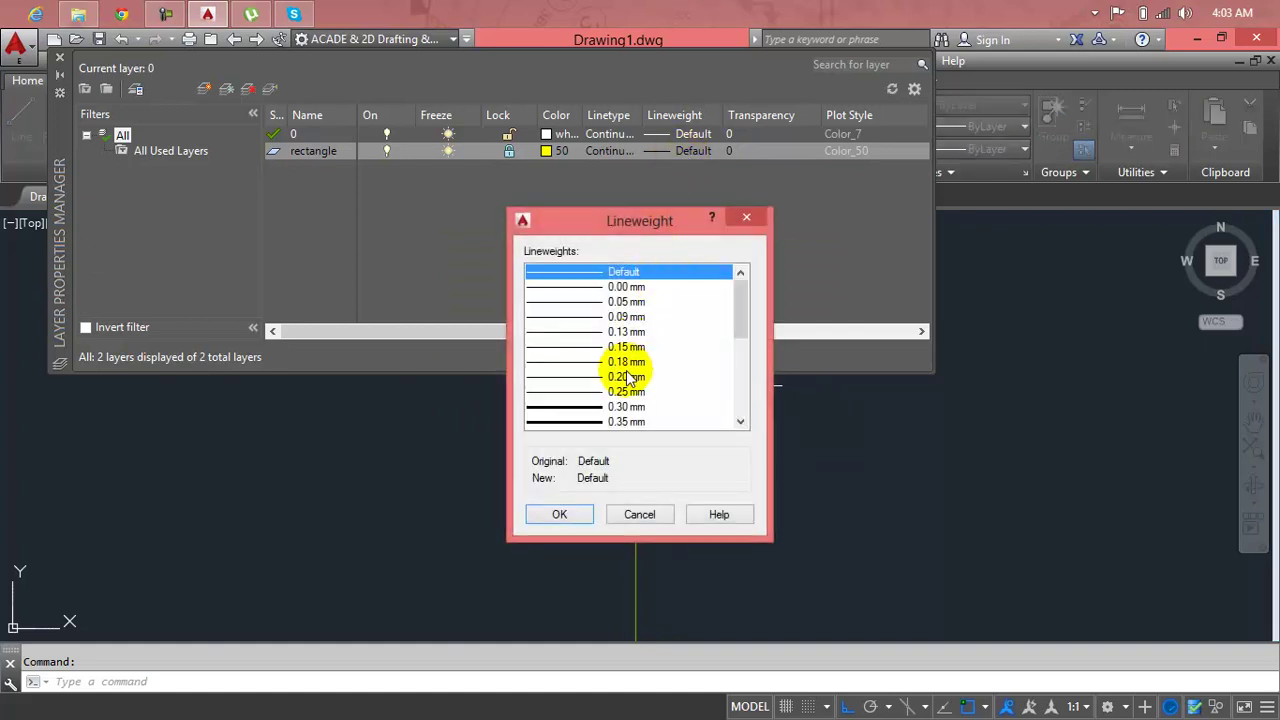
click(626, 370)
scroll(626, 370, down, 2)
click(630, 331)
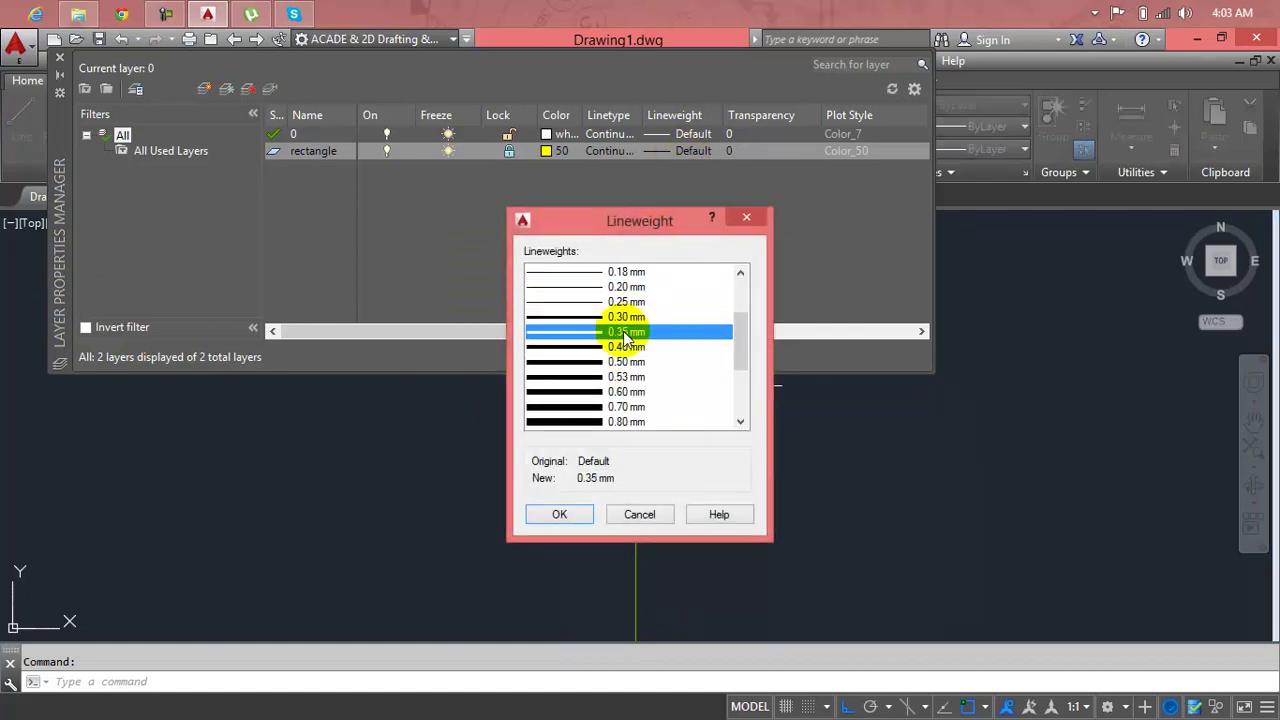
click(563, 516)
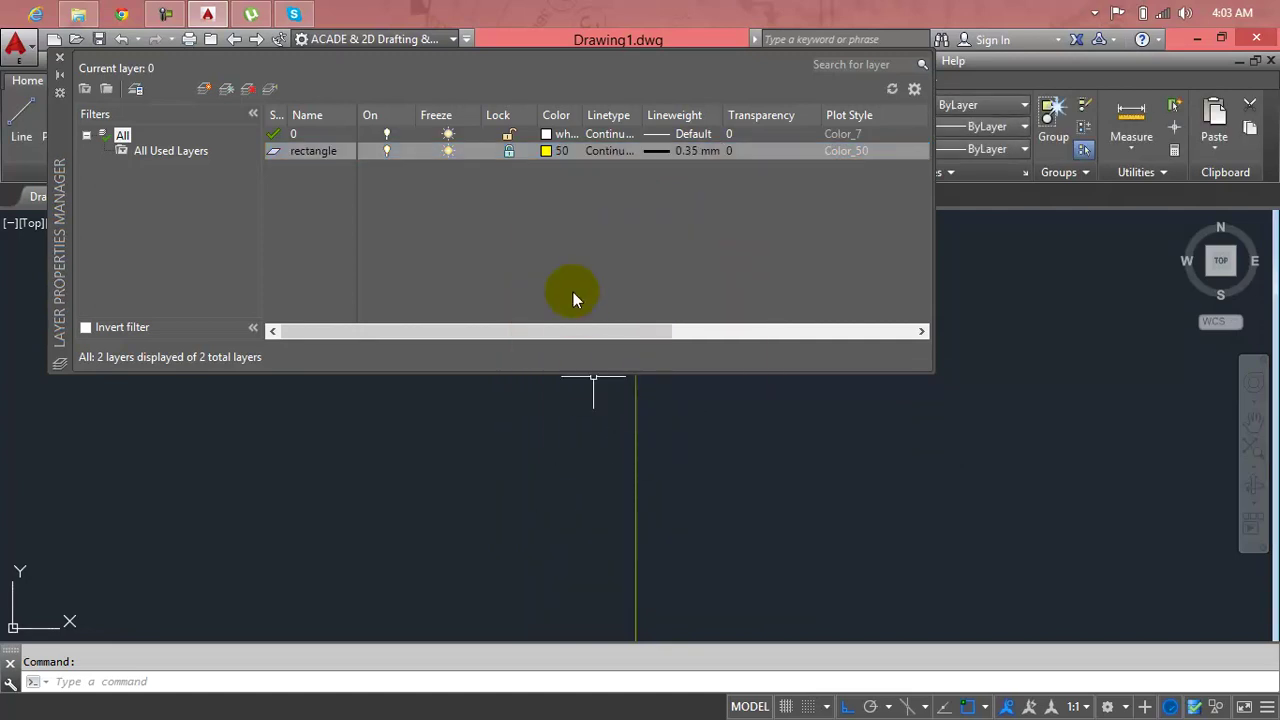
click(508, 151)
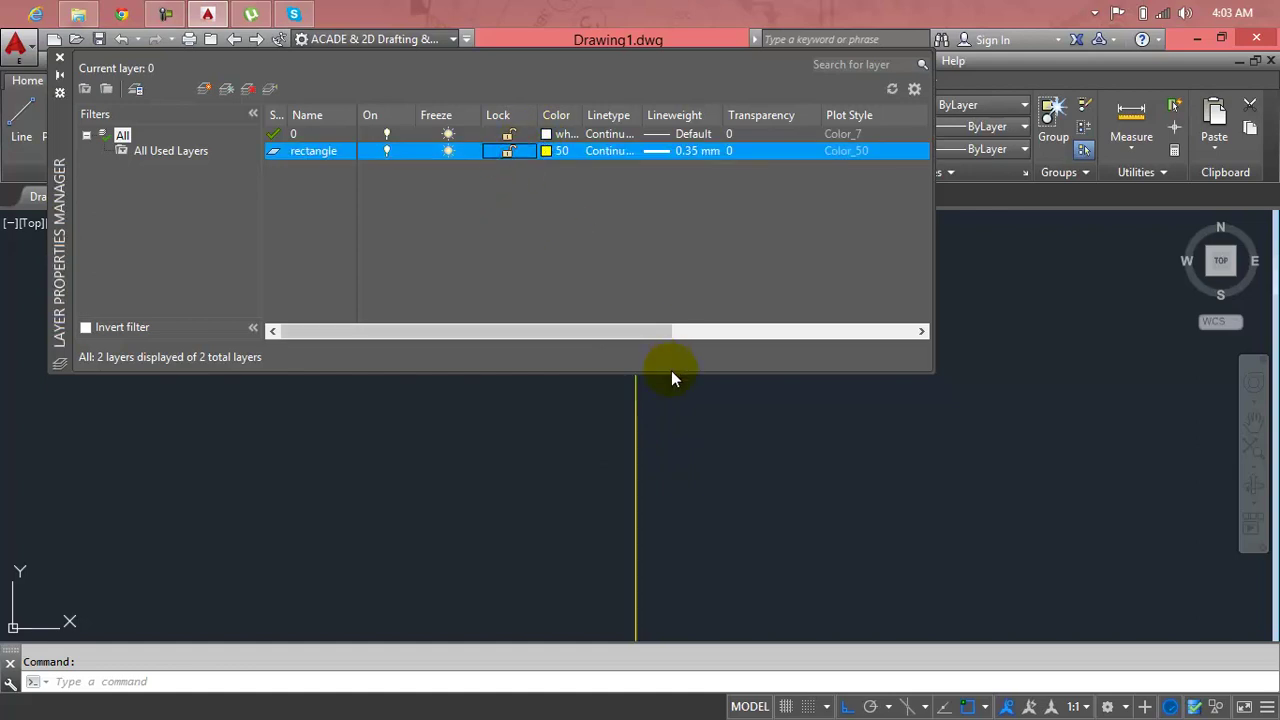
scroll(639, 417, up, 9)
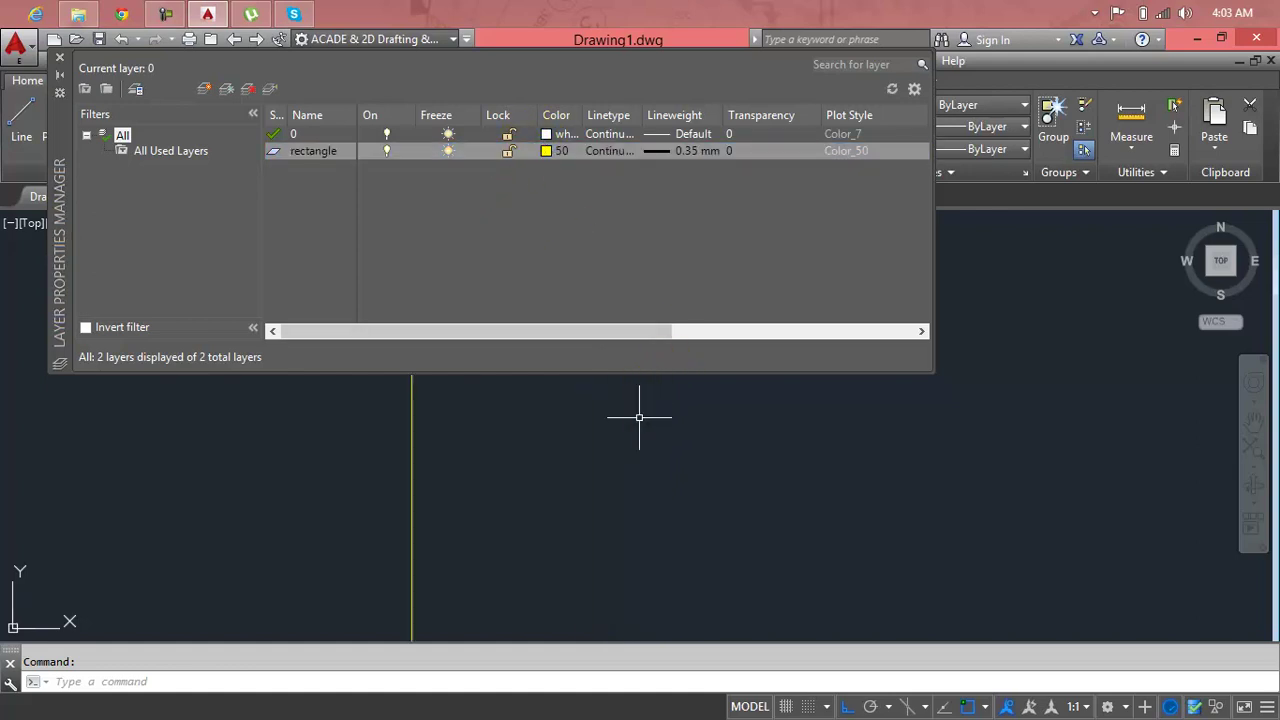
Set the rectangle layer's lineweight to 1.00 mm and close the layer properties manager.
click(666, 155)
scroll(700, 410, down, 5)
click(651, 335)
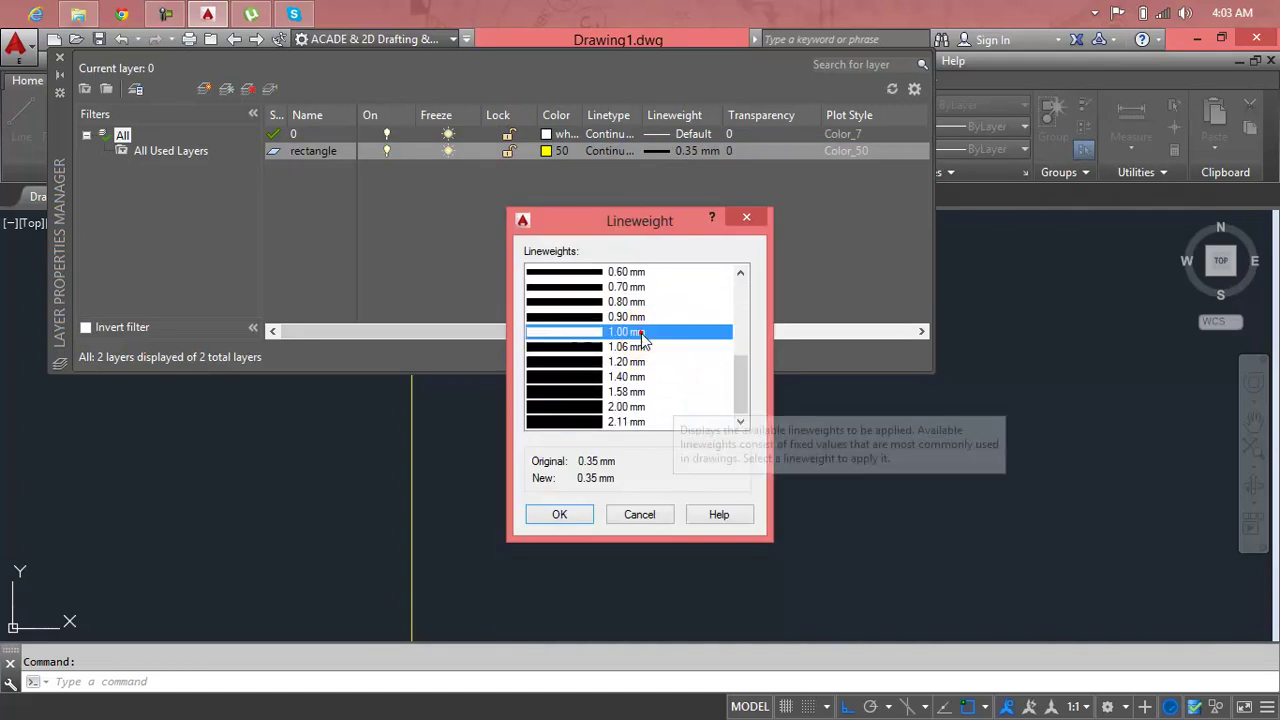
click(565, 516)
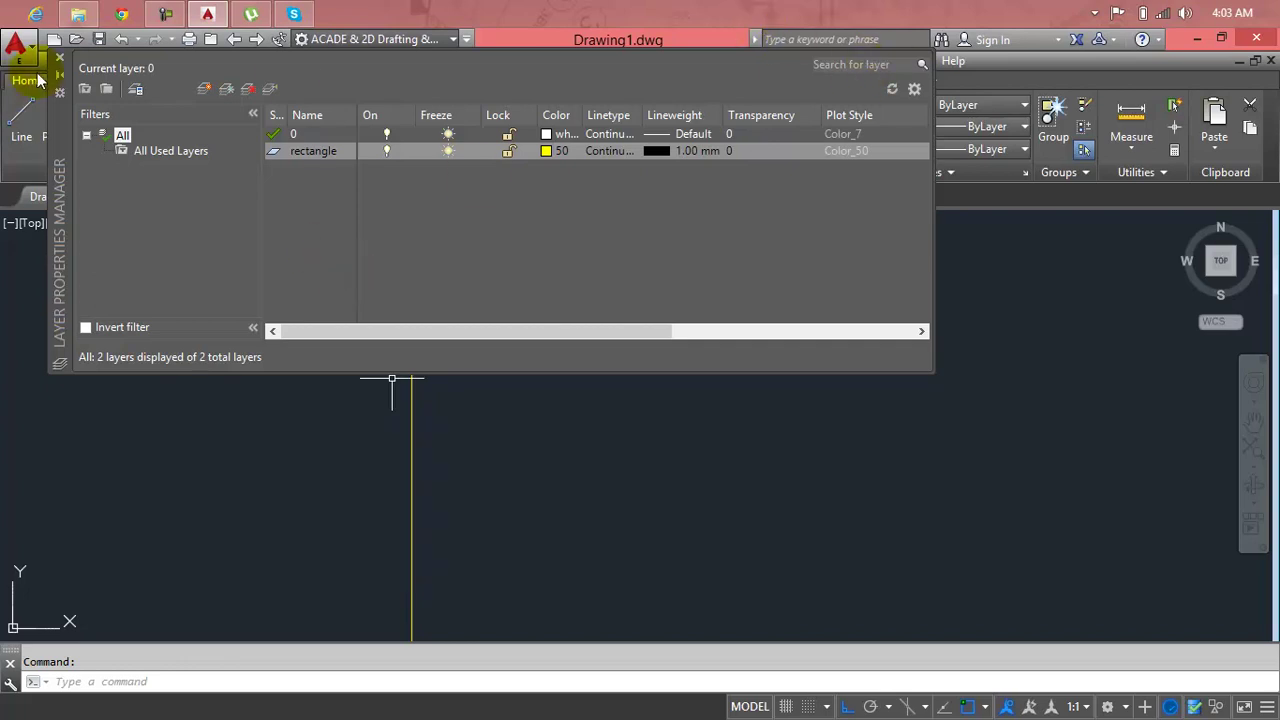
click(59, 59)
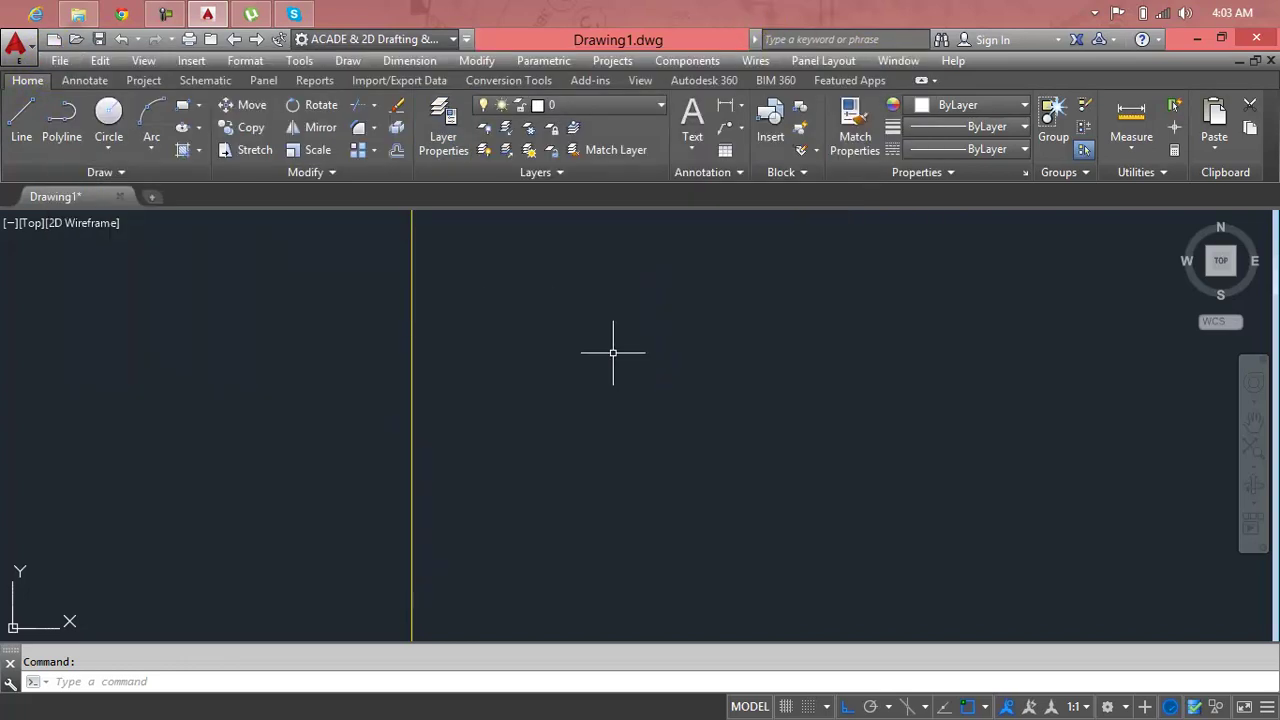
Turn on lineweight display for the drawing with the LW command.
text(LW)
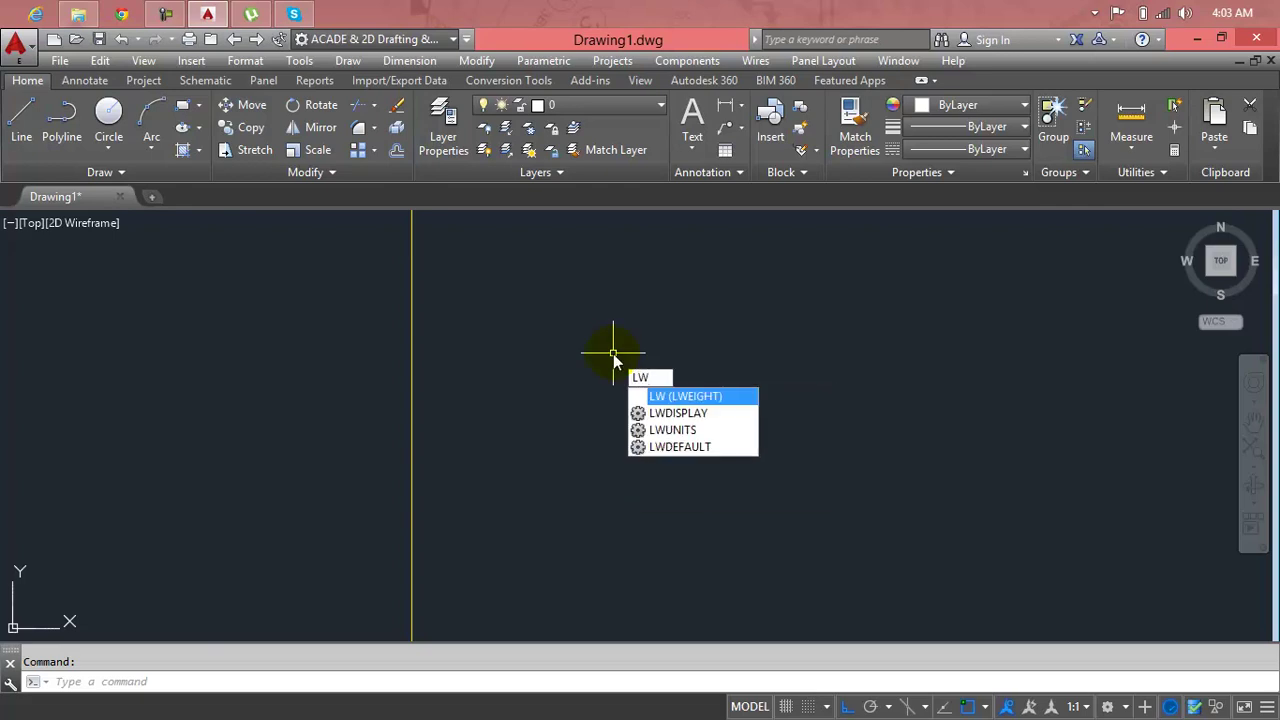
key(Return)
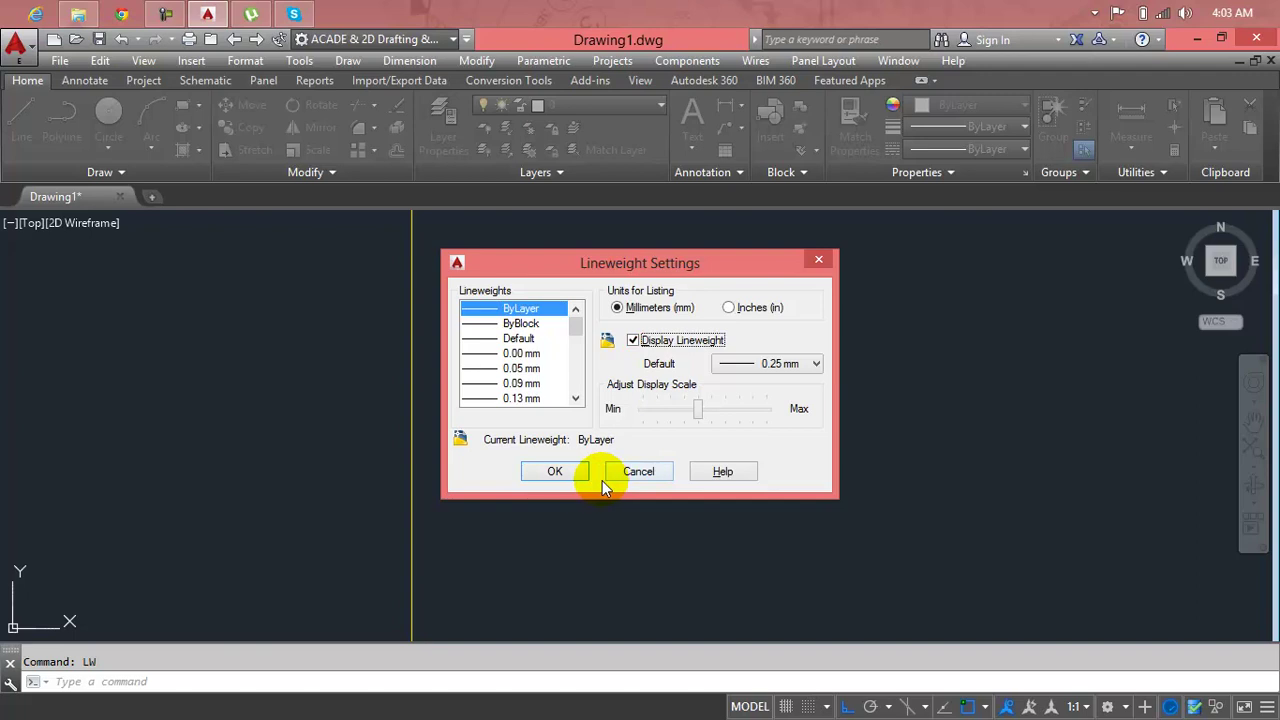
click(568, 474)
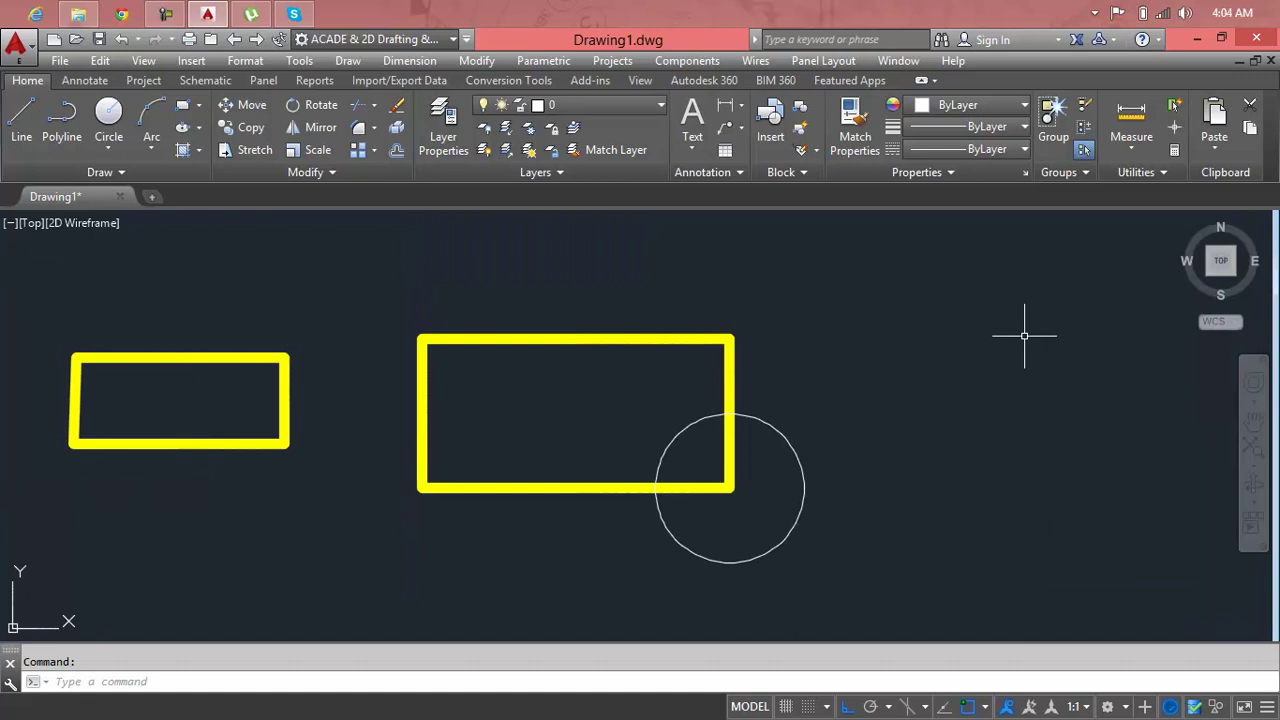
Turn off lineweight display in the drawing's lineweight settings.
text(L)
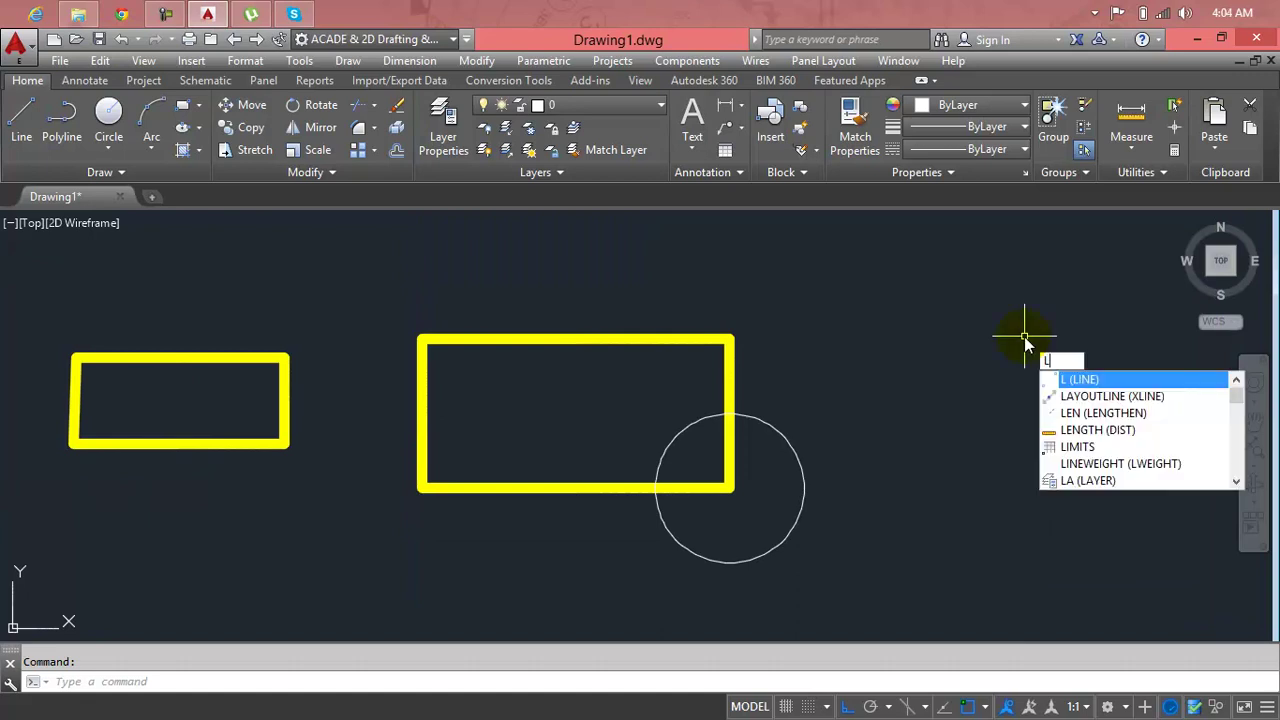
text(w)
key(Return)
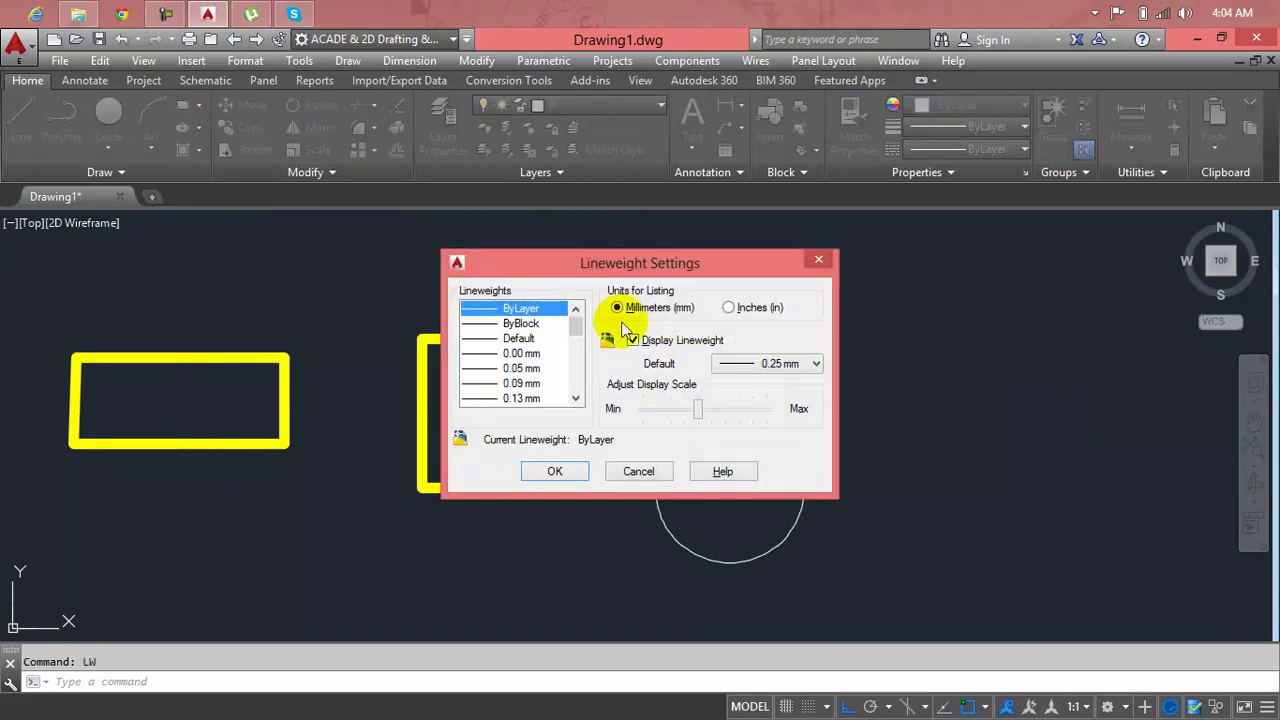
click(632, 340)
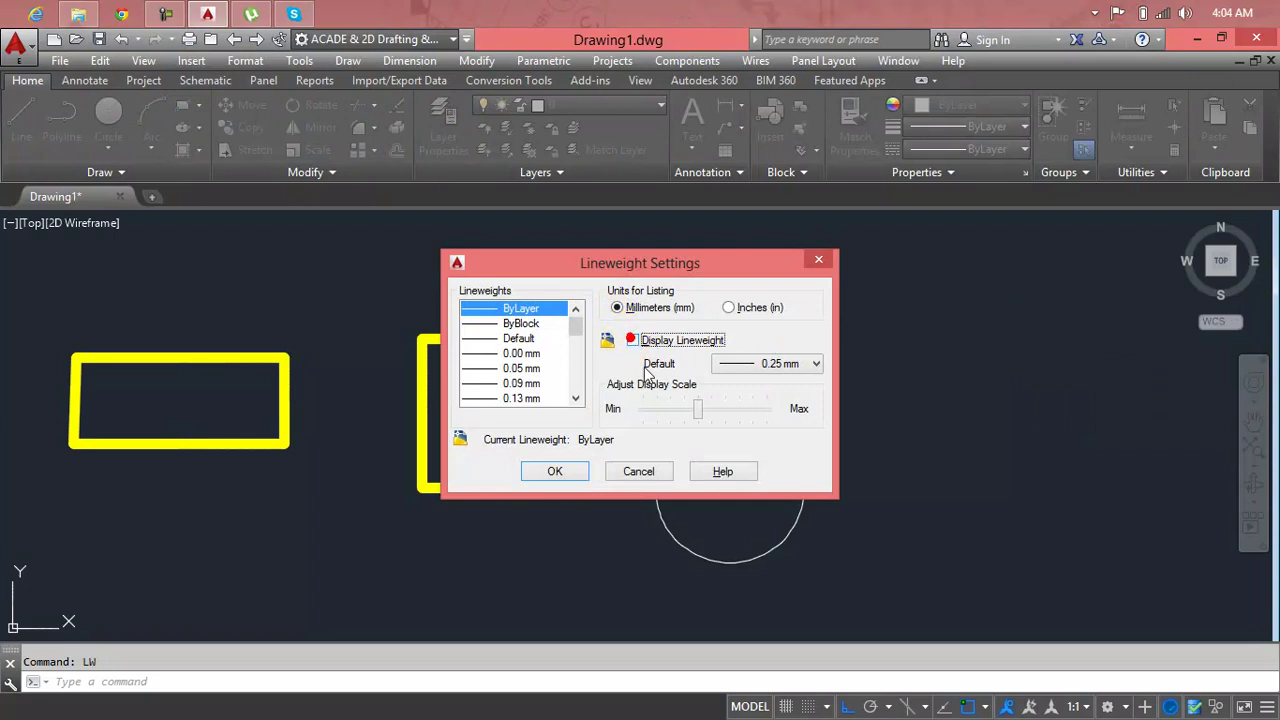
click(563, 476)
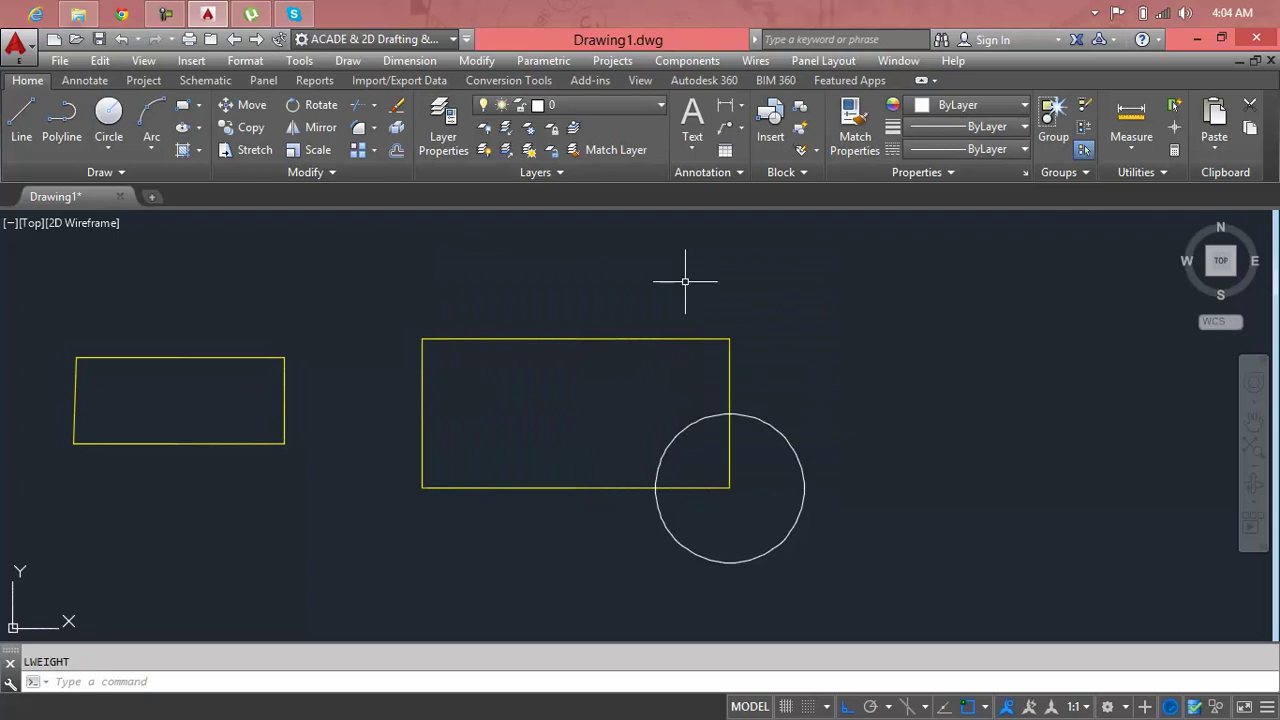
Reopen the layer properties manager and set the rectangle layer's lineweight to Default.
click(446, 120)
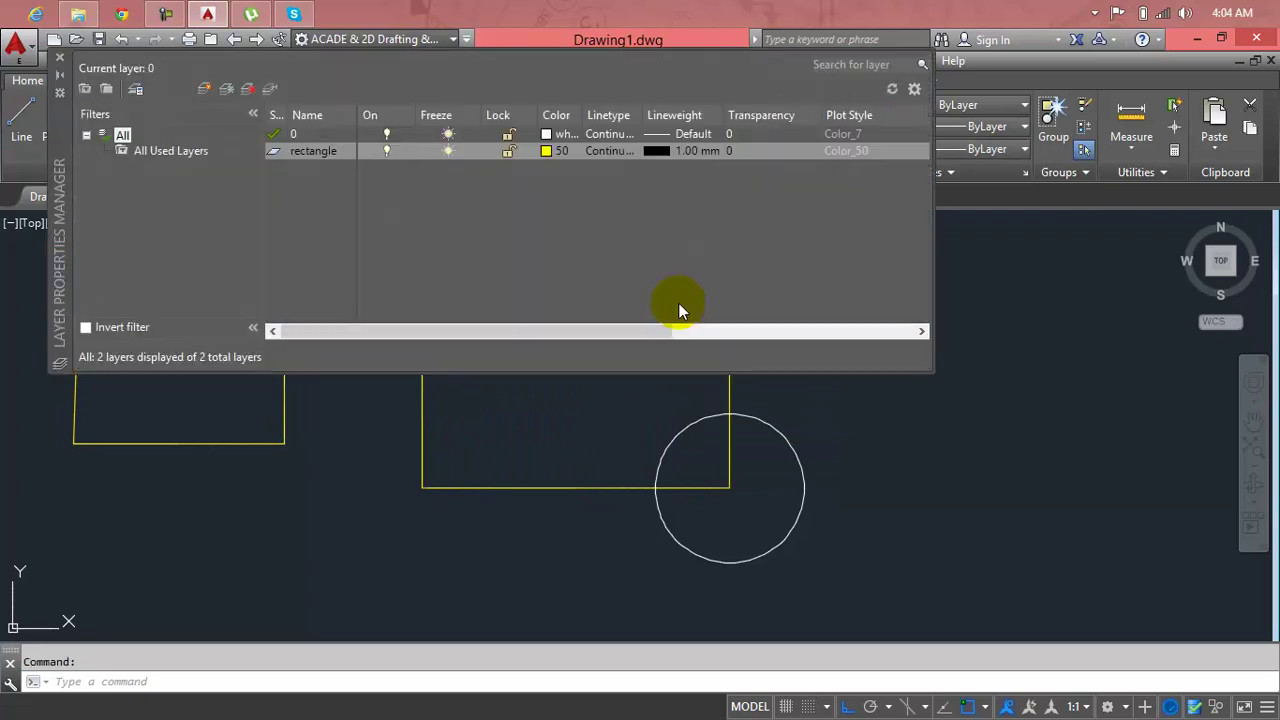
click(691, 152)
scroll(634, 310, up, 3)
click(622, 272)
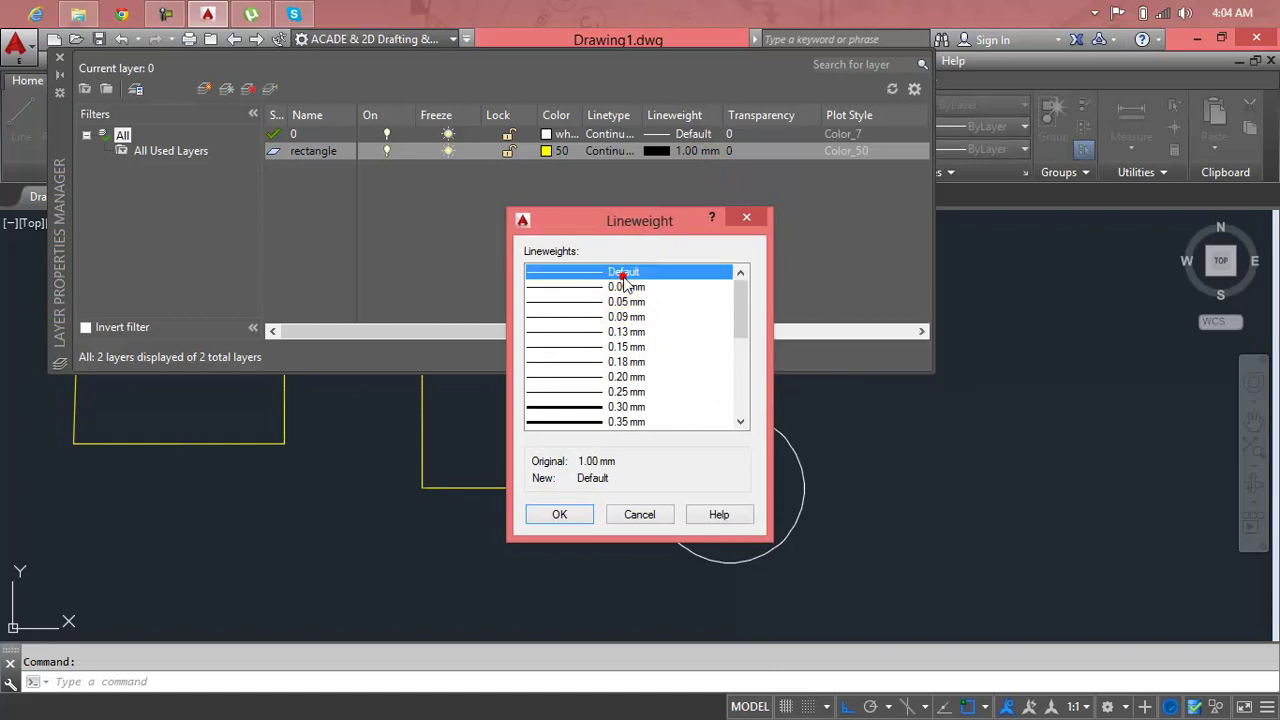
click(560, 515)
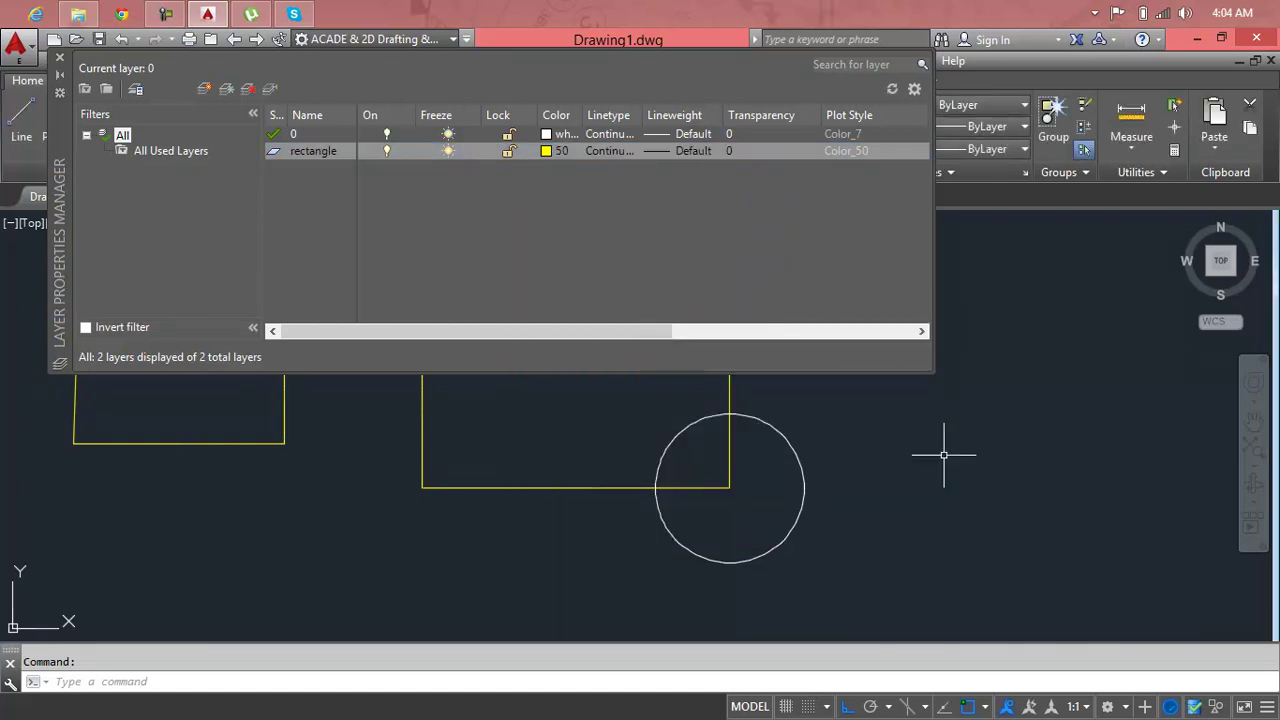
Set the rectangle layer's transparency to 60 and examine a rectangle edge up close.
click(783, 150)
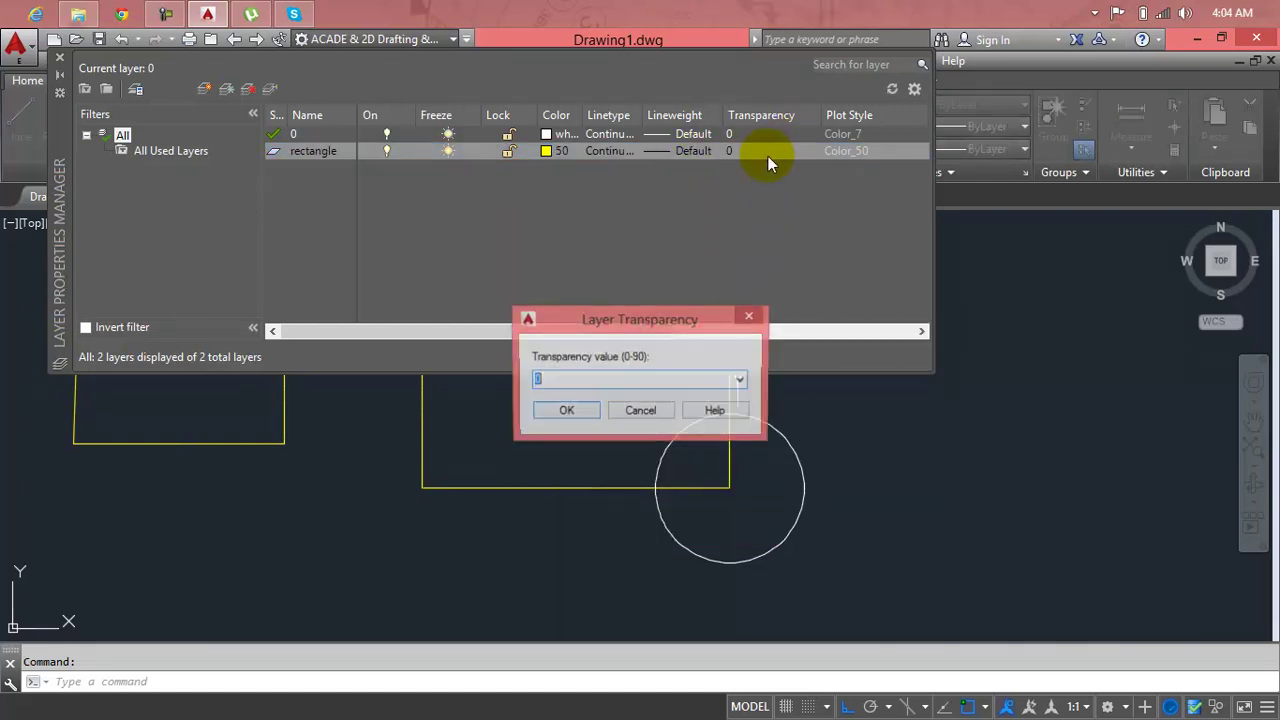
click(741, 381)
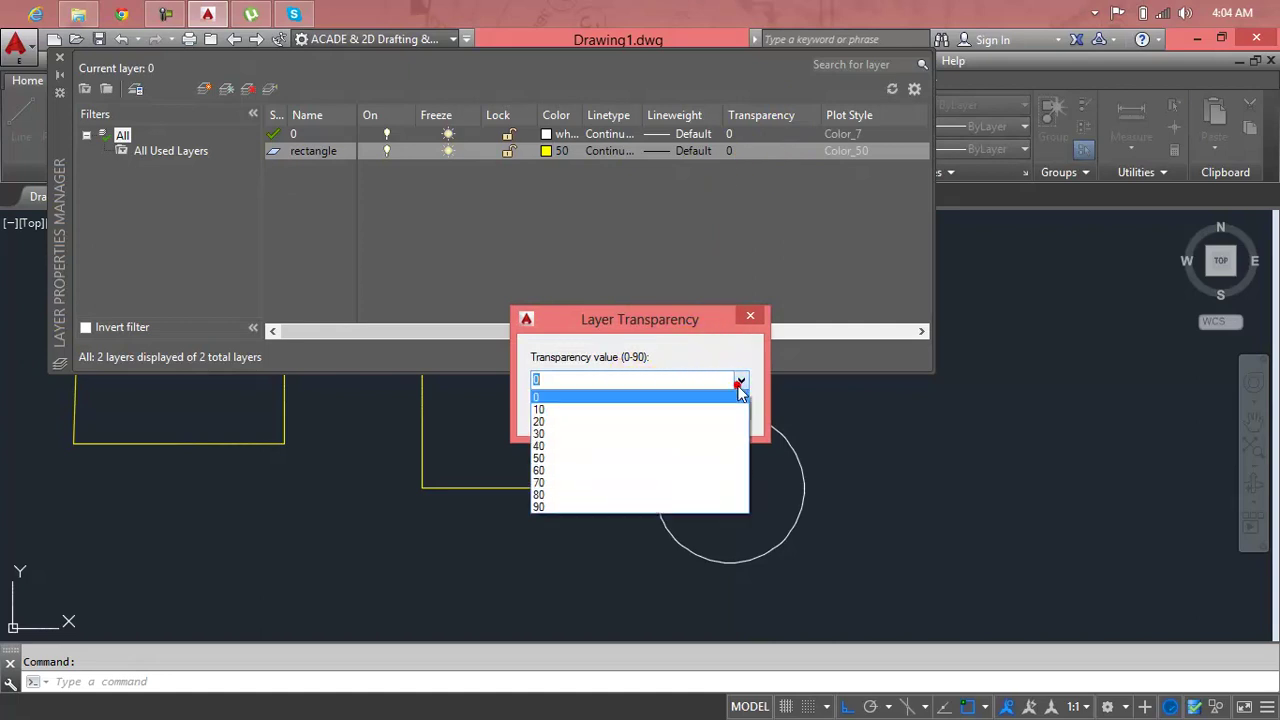
click(613, 471)
click(565, 412)
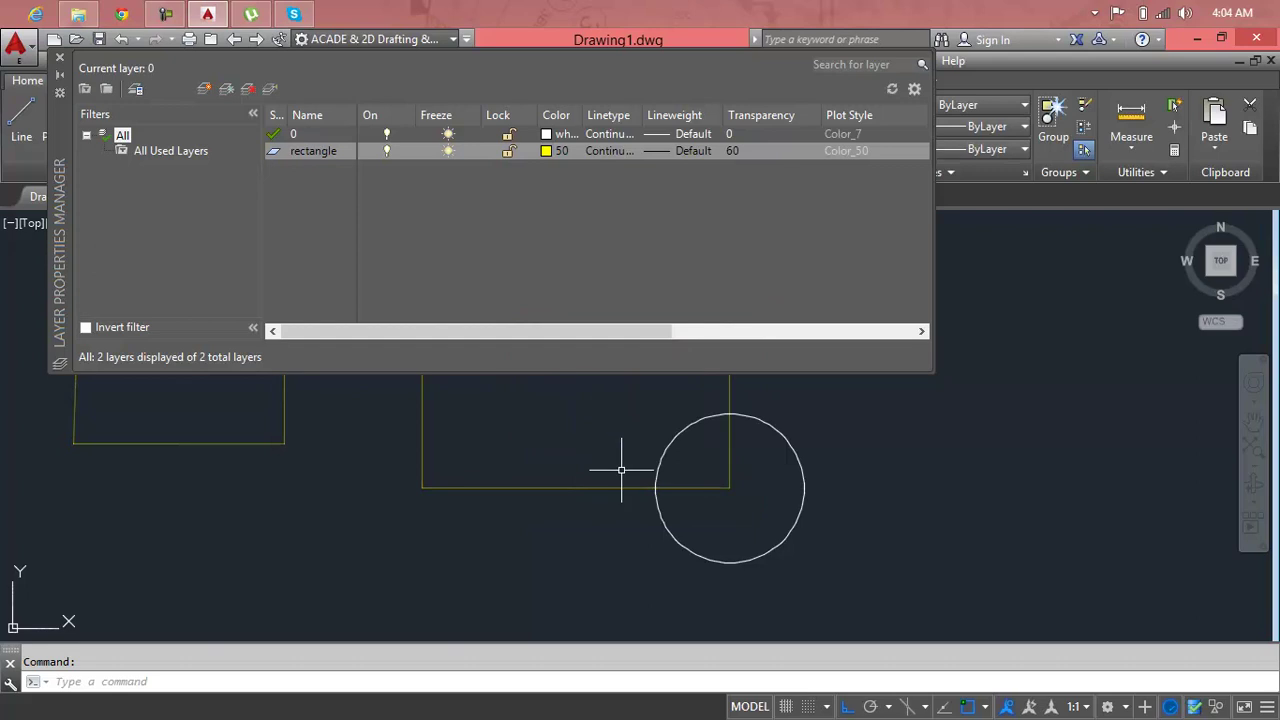
scroll(753, 467, up, 8)
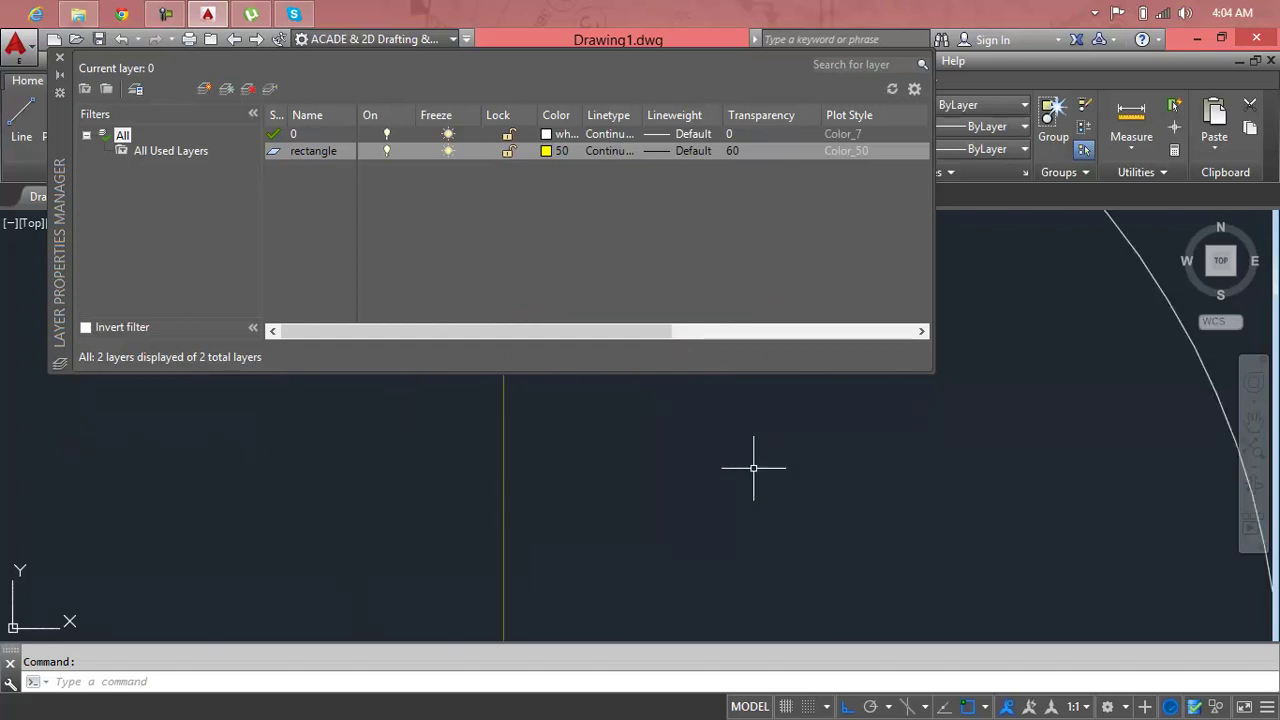
Set the rectangle layer's transparency back to 0.
click(788, 150)
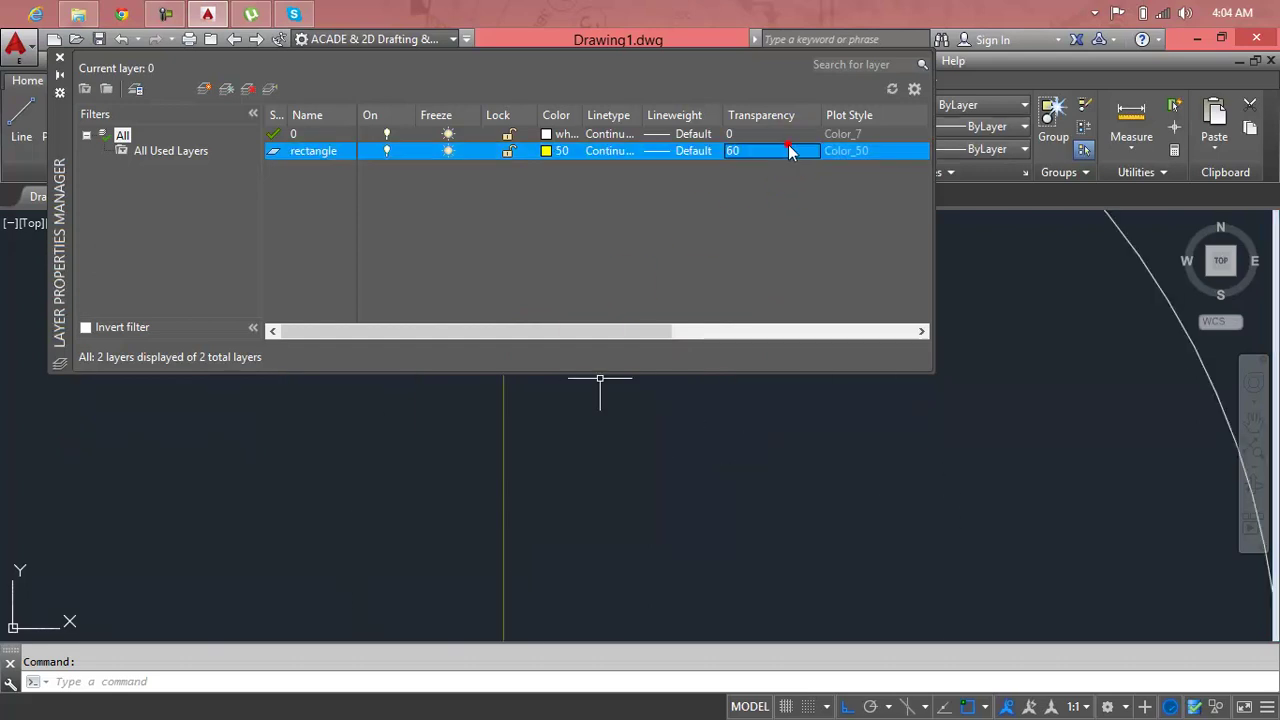
click(662, 386)
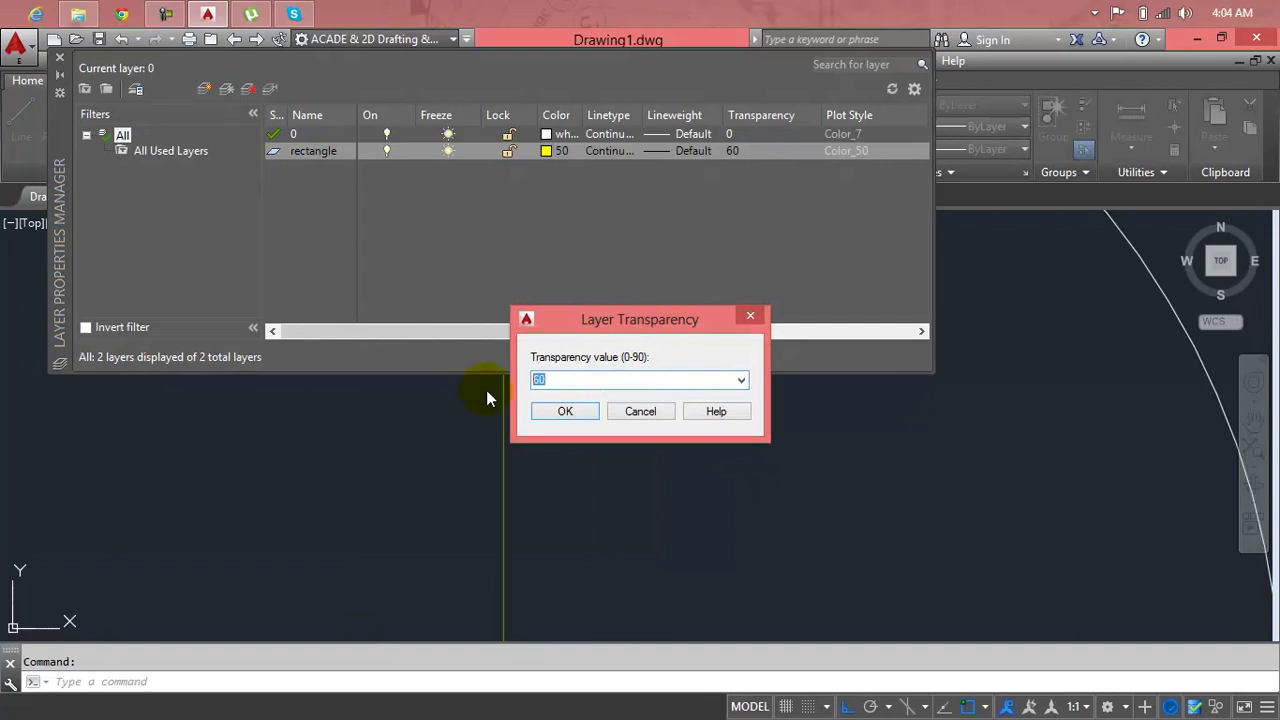
click(565, 413)
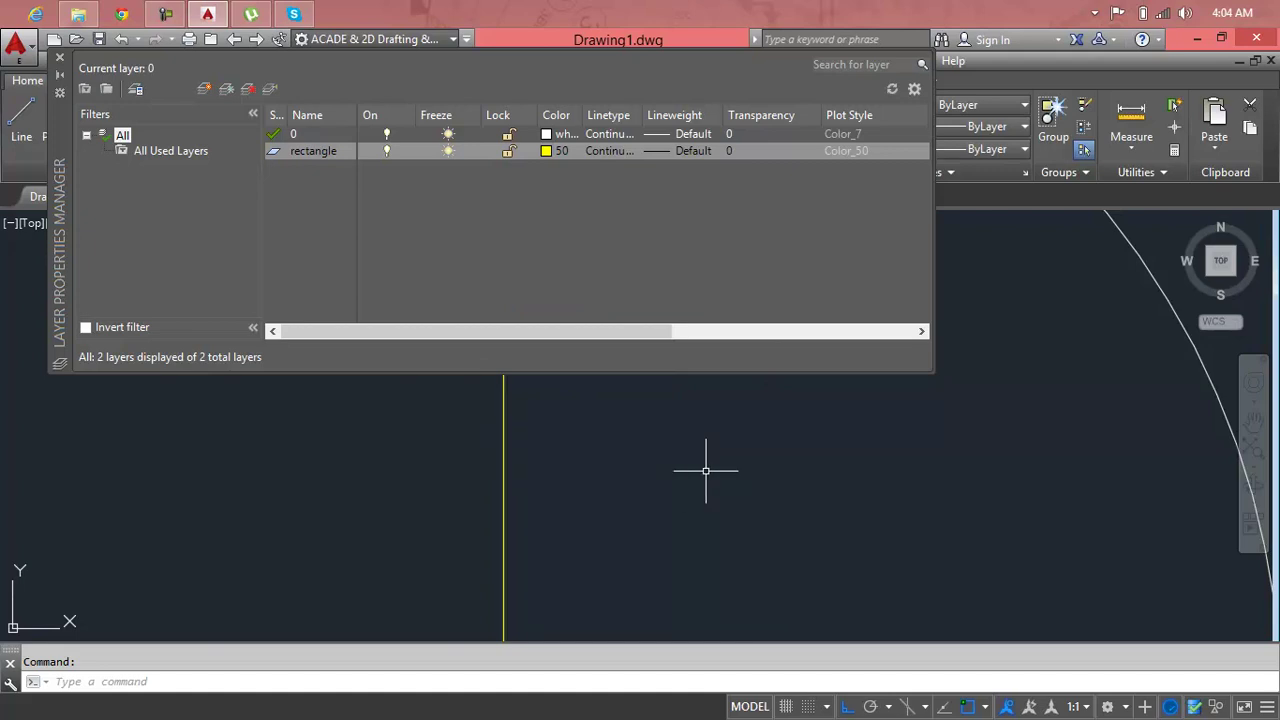
scroll(705, 470, down, 2)
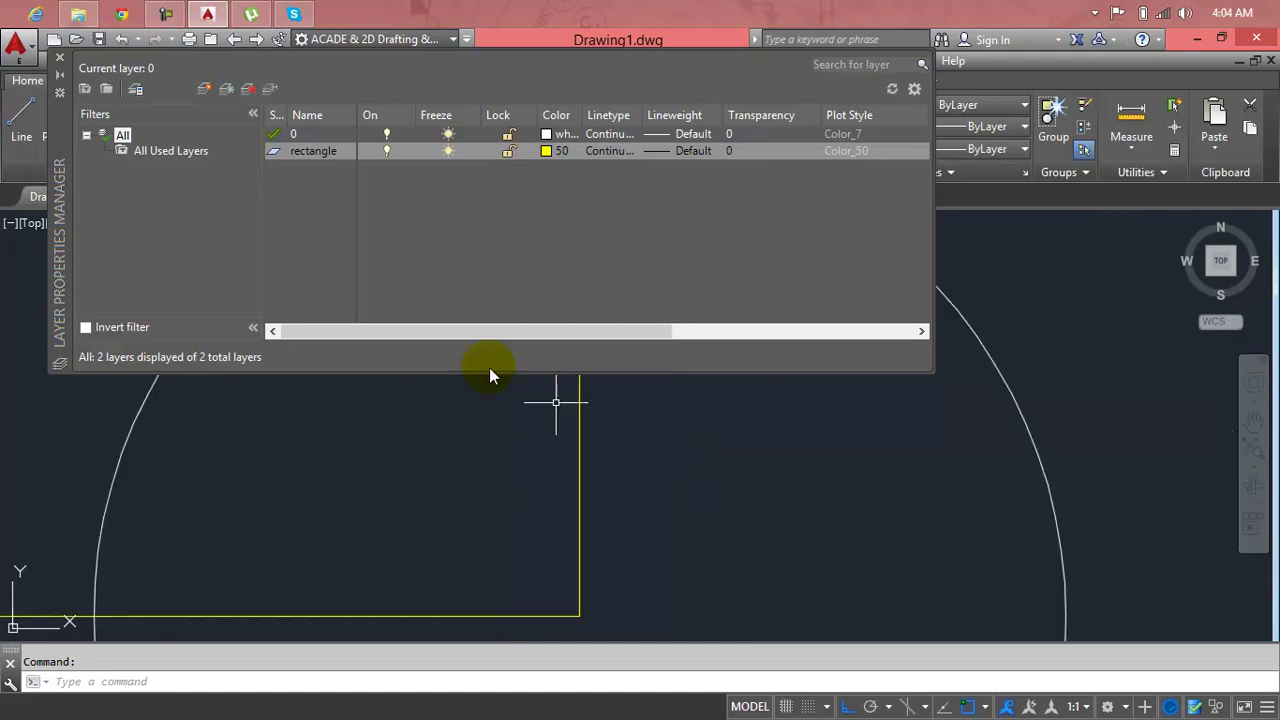
Make the rectangle layer current and switch the current layer back to layer 0.
click(275, 95)
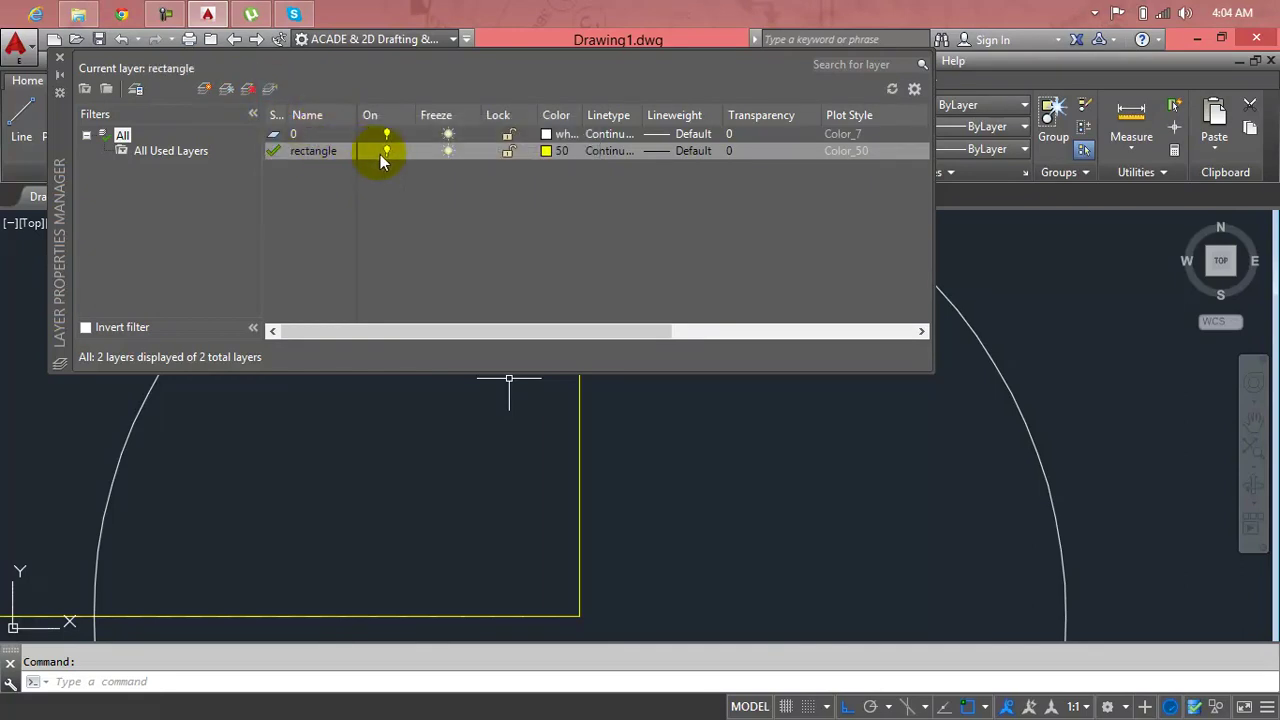
scroll(760, 478, down, 5)
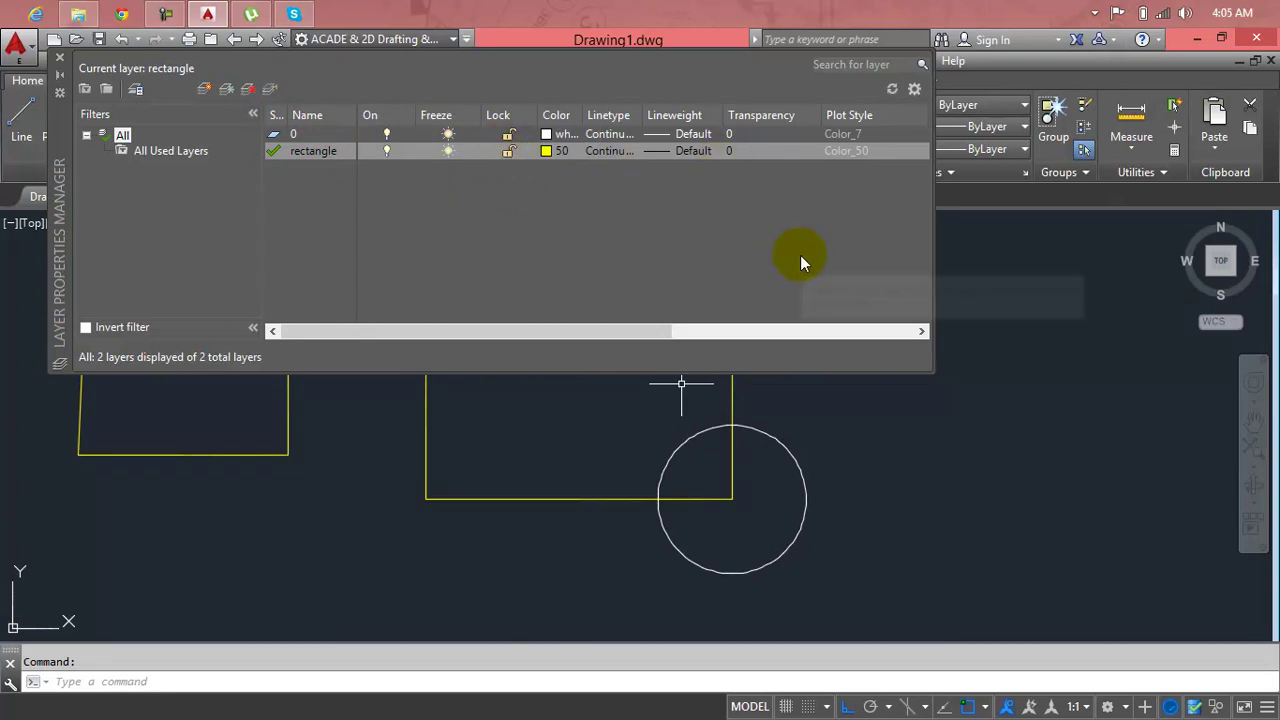
click(345, 136)
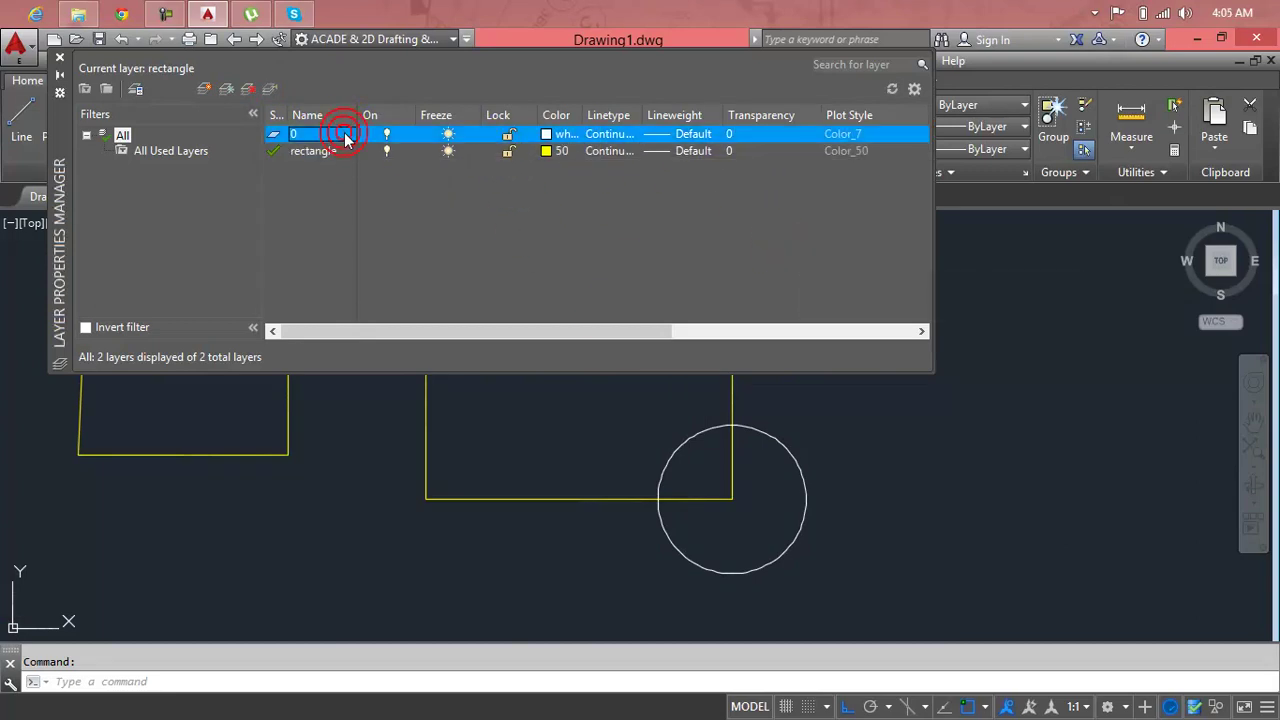
click(272, 90)
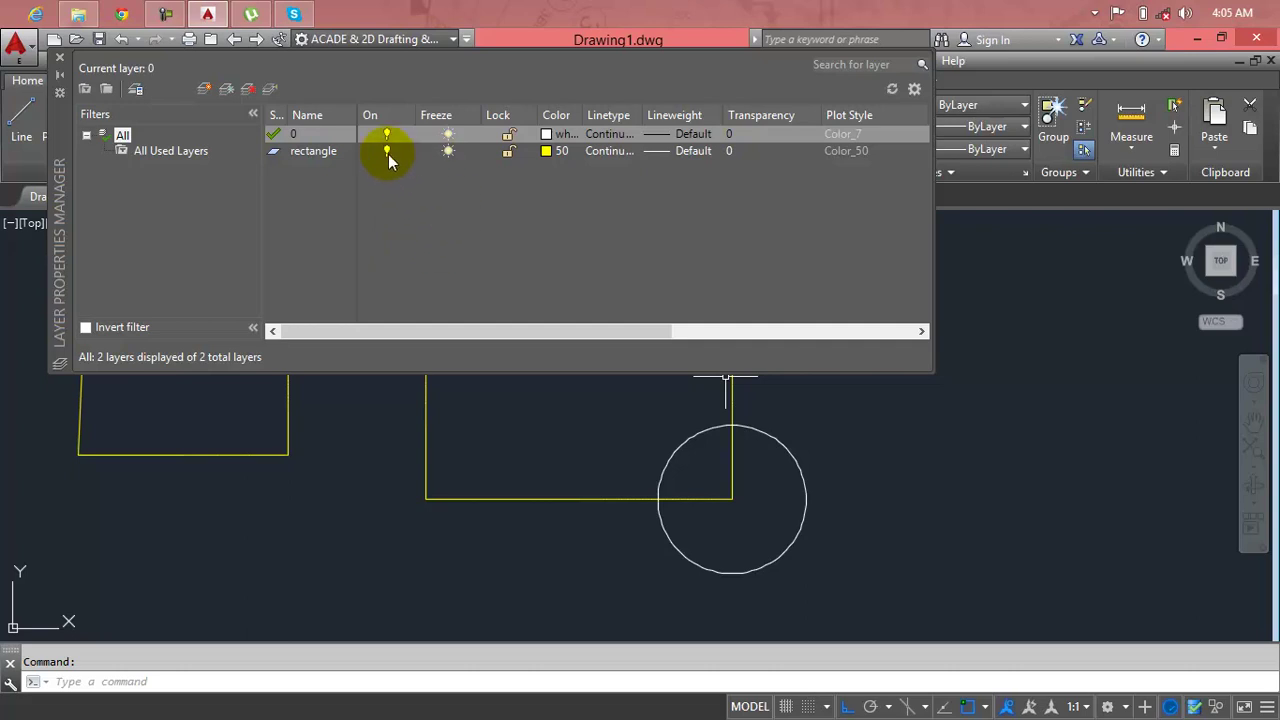
Try to delete the rectangle layer while it still contains objects, and close the layer properties manager.
double_click(333, 153)
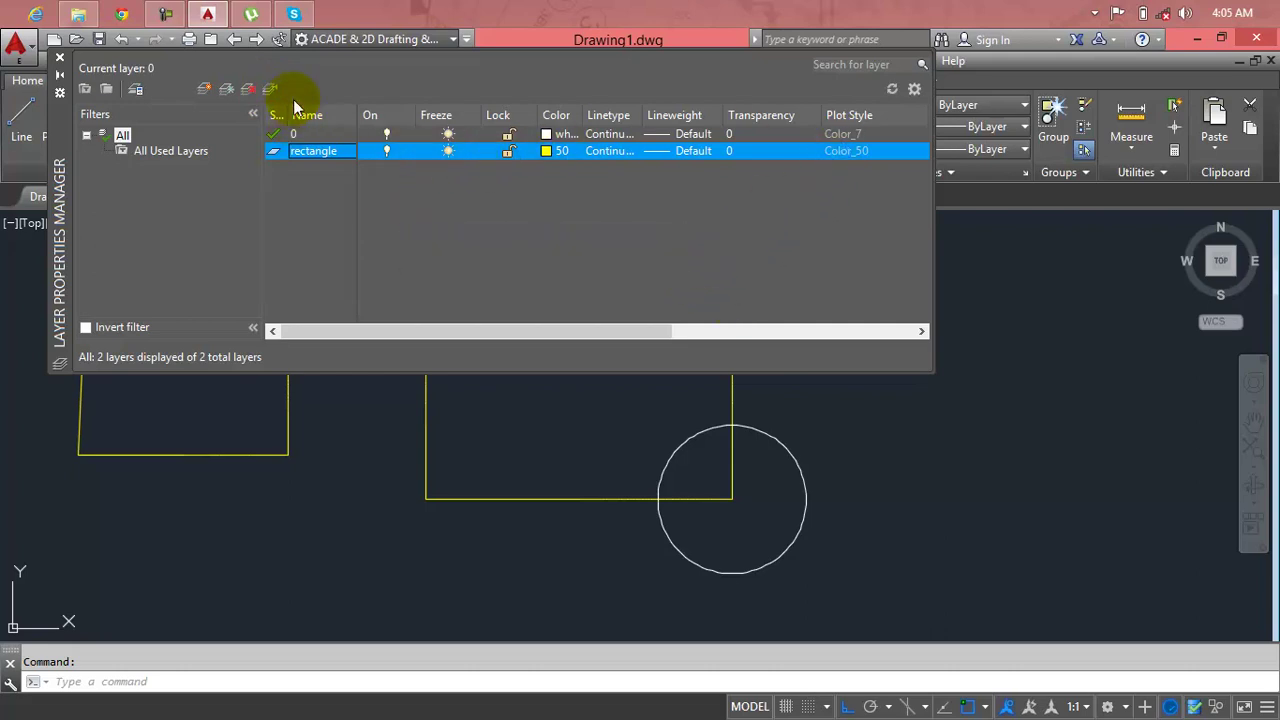
click(249, 90)
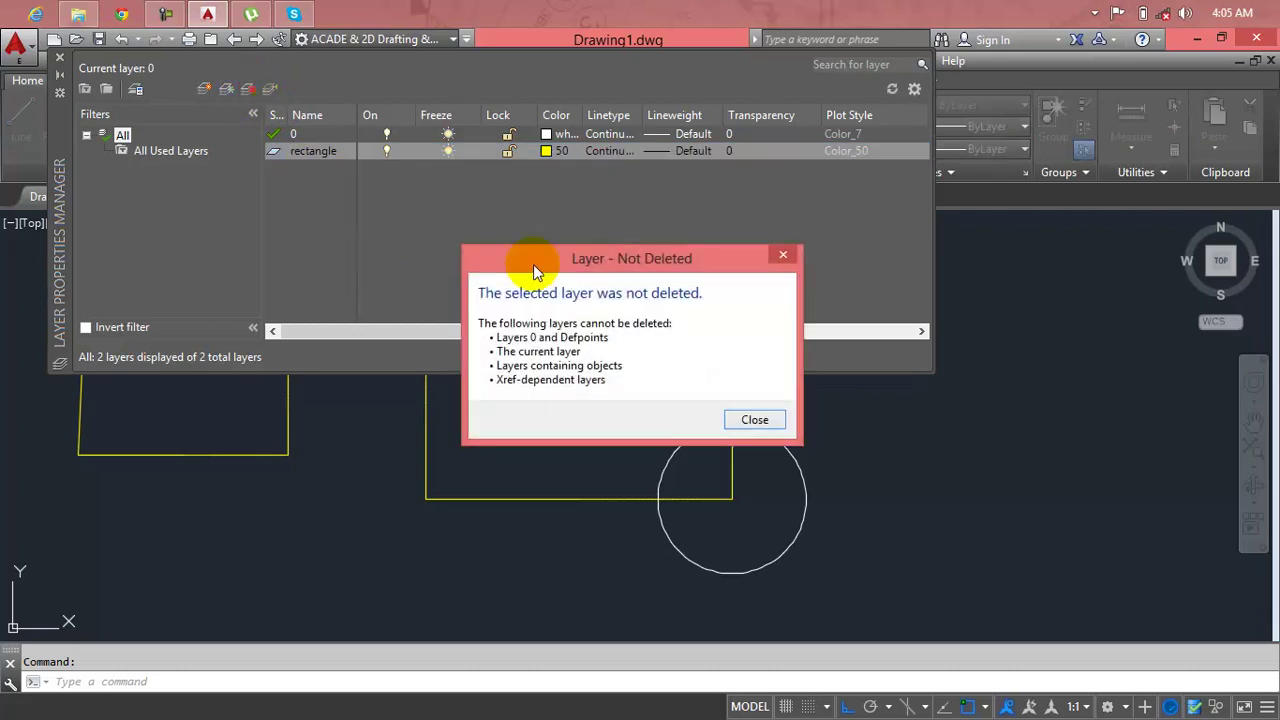
click(756, 421)
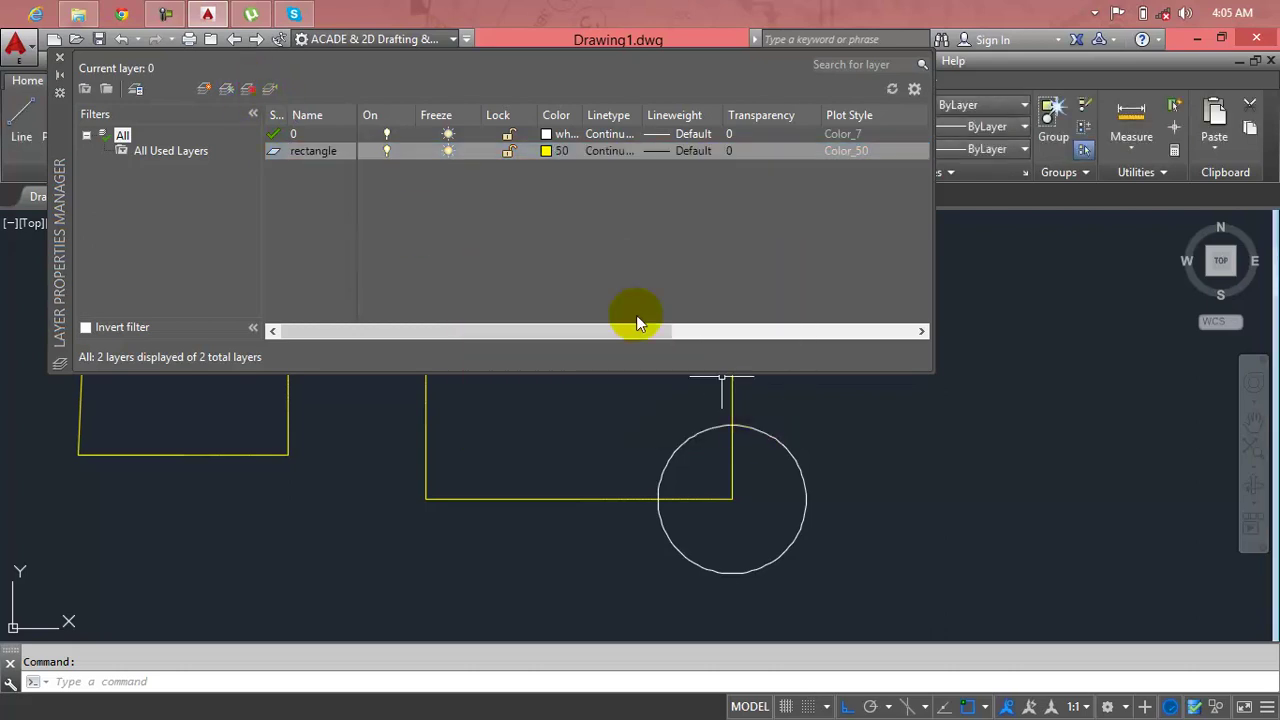
click(692, 499)
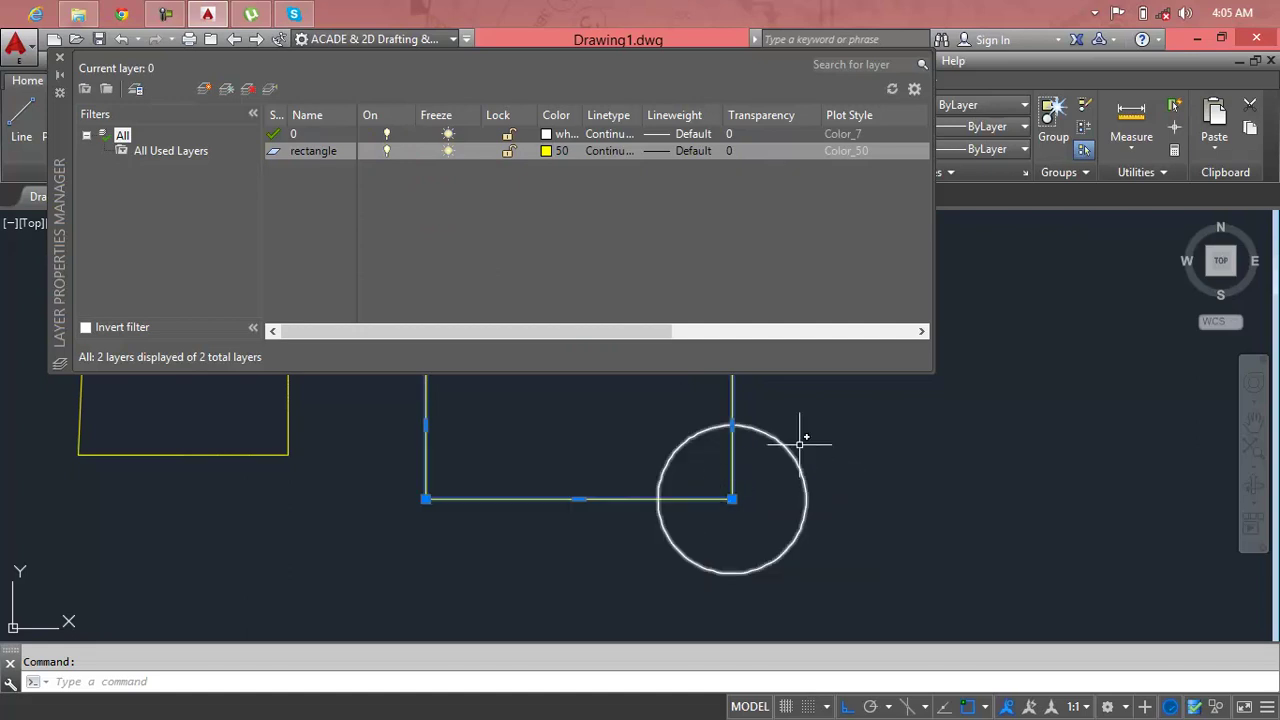
key(Escape)
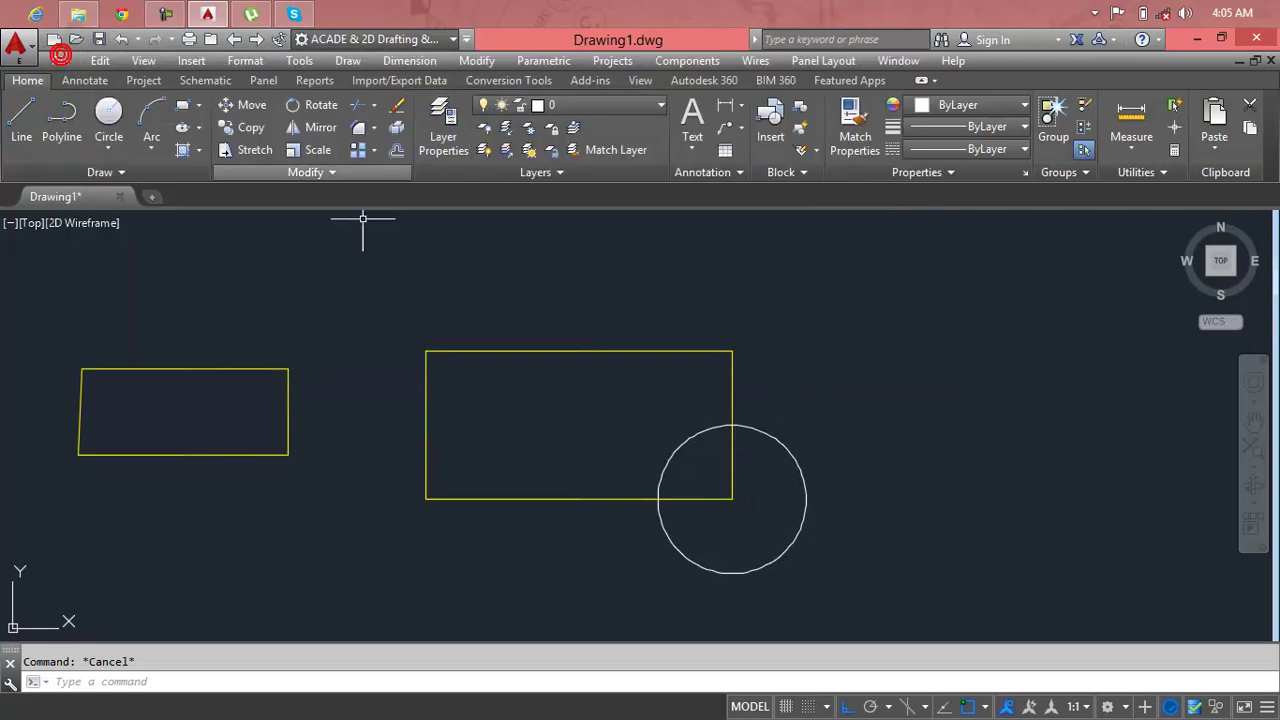
Move both yellow rectangles from the rectangle layer to layer 0 and clear the selection.
click(488, 350)
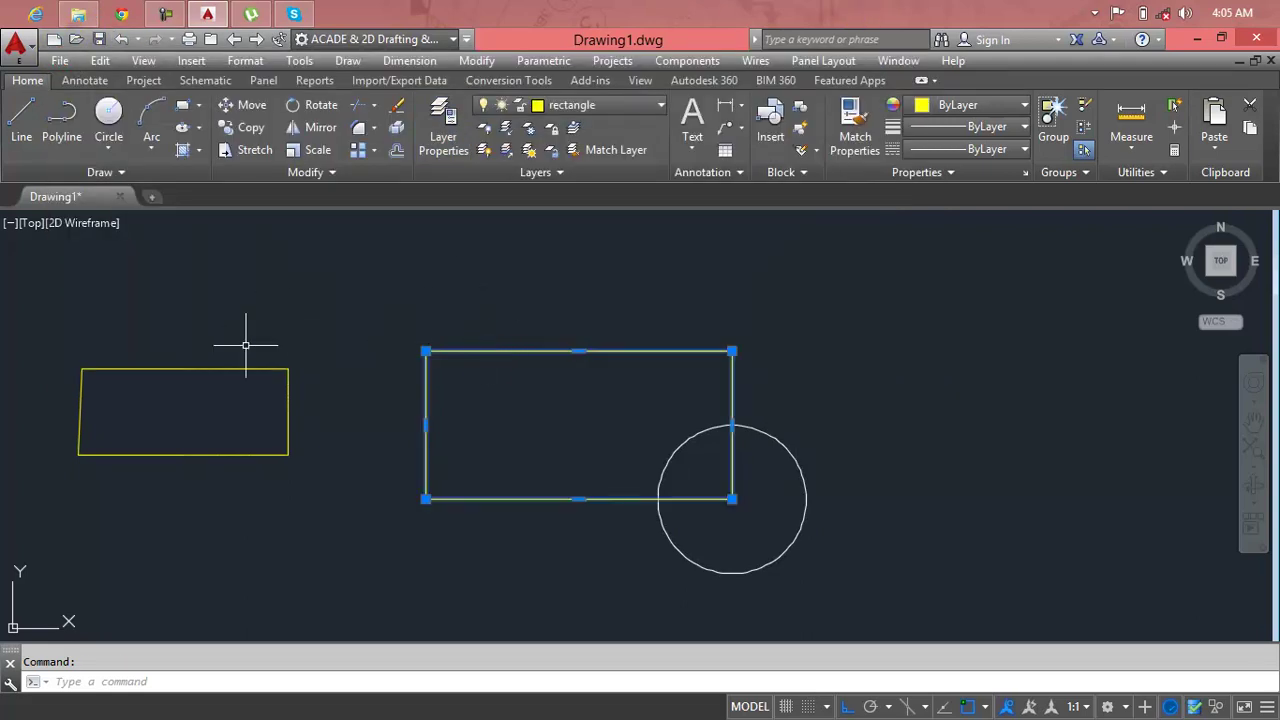
click(327, 335)
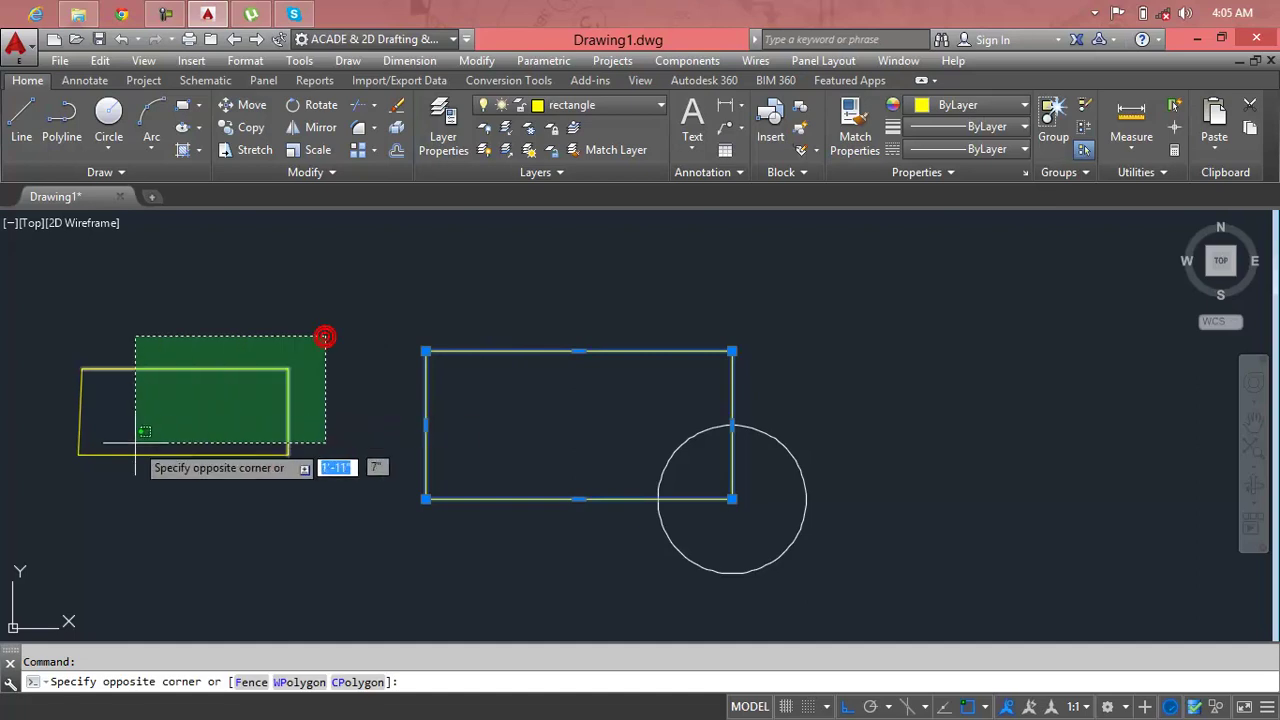
click(41, 522)
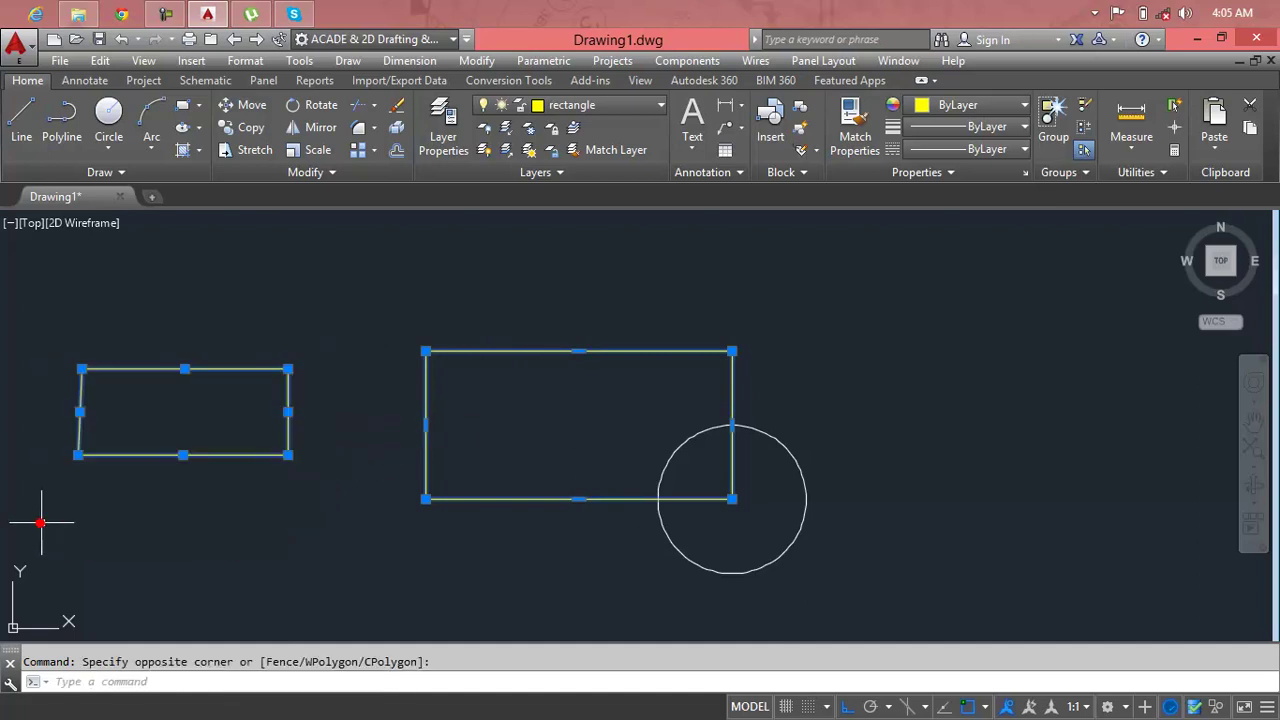
click(558, 114)
click(560, 126)
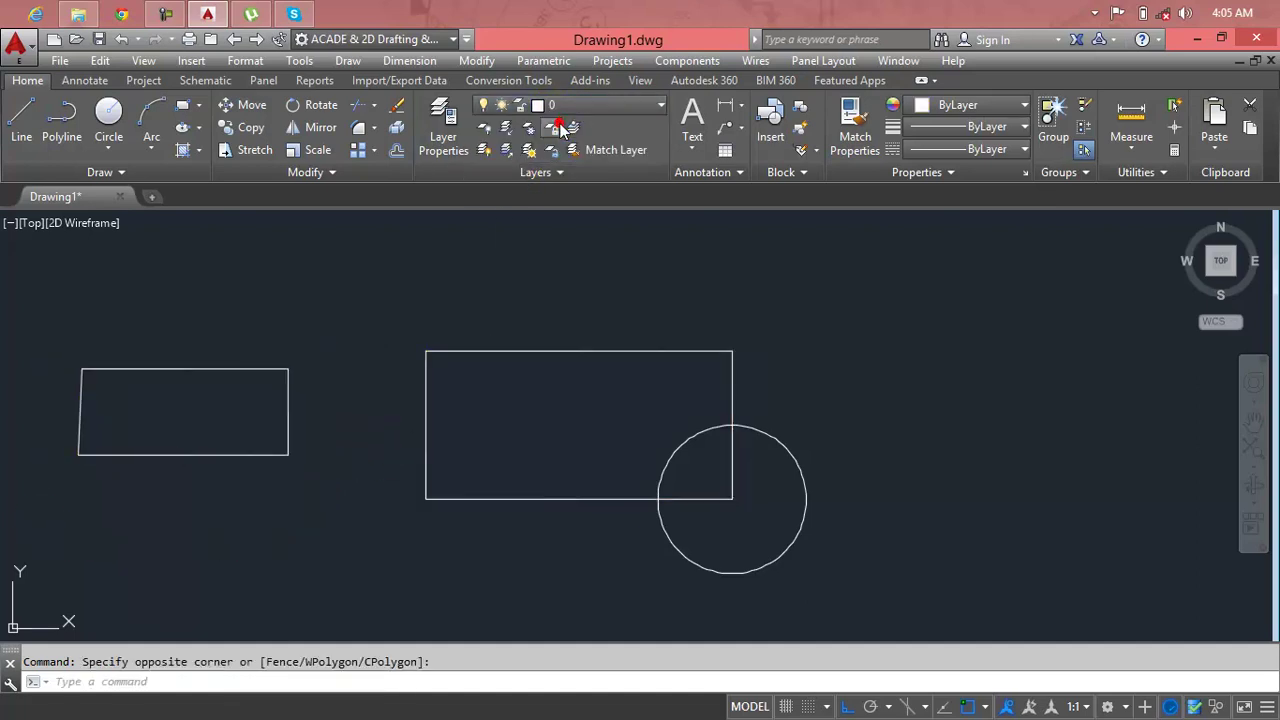
click(712, 260)
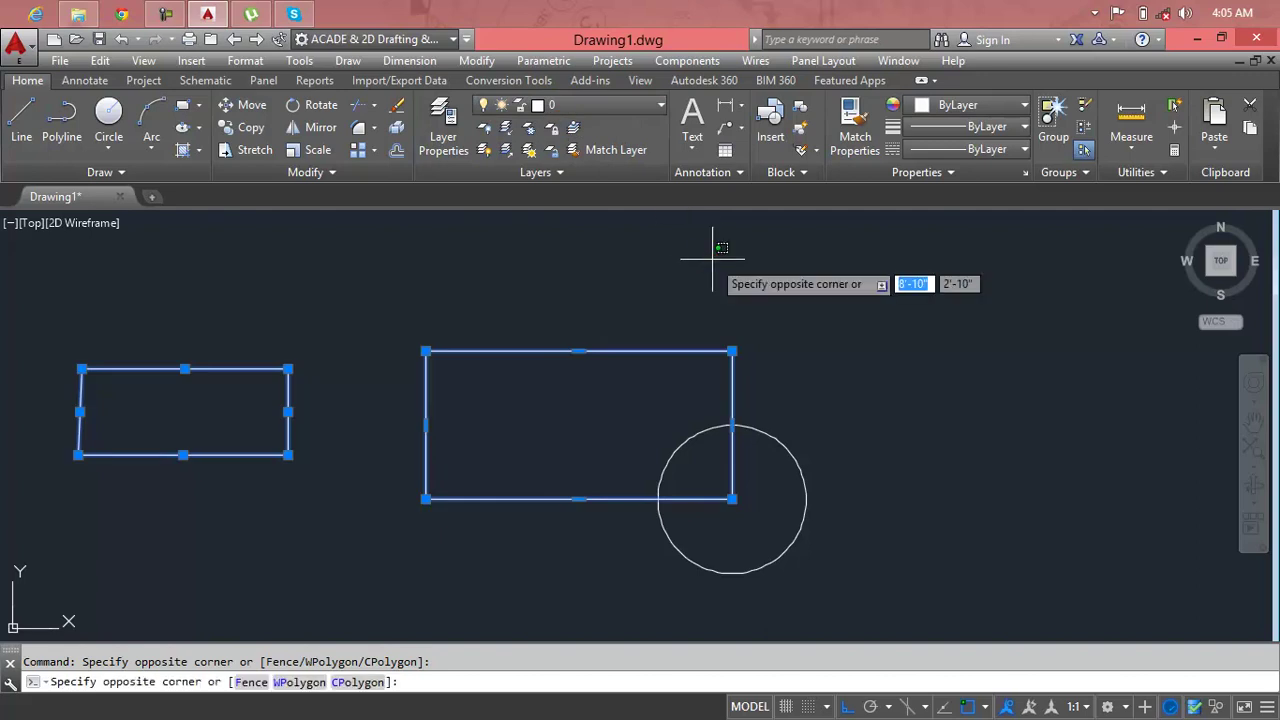
key(Escape)
key(Escape)
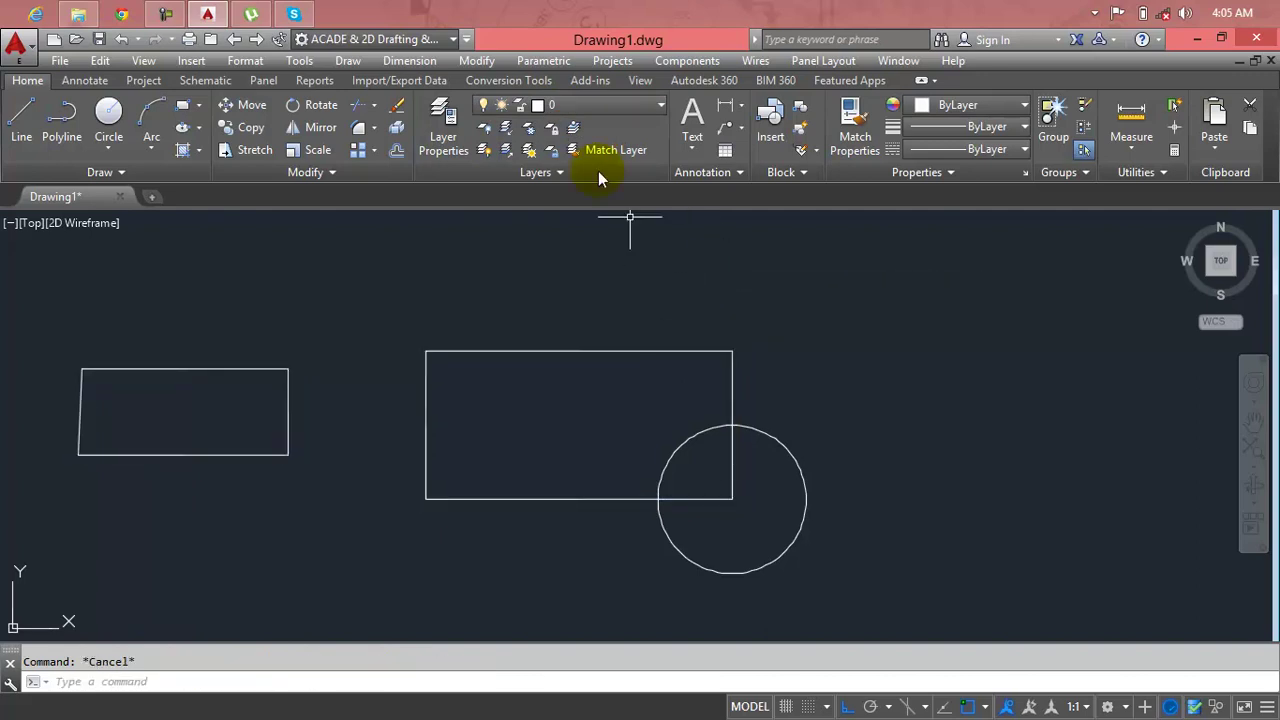
Reopen the layer properties manager, delete the emptied rectangle layer and close the manager.
click(463, 116)
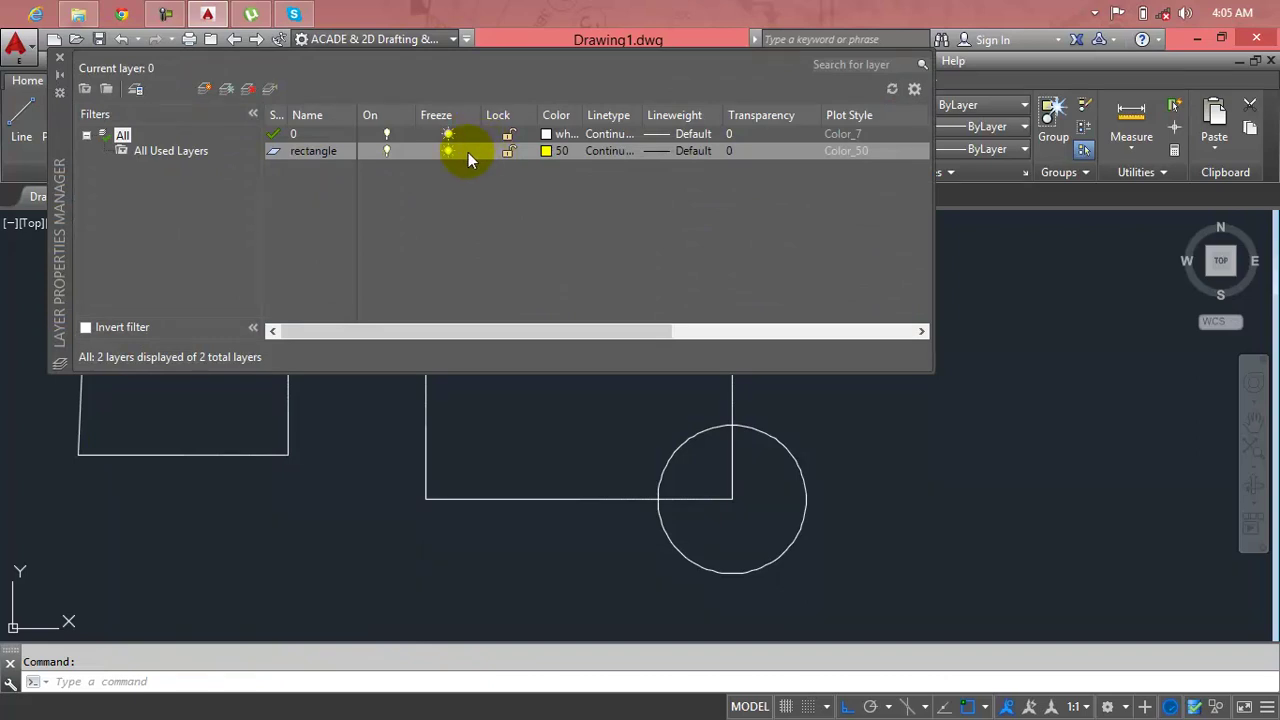
click(468, 152)
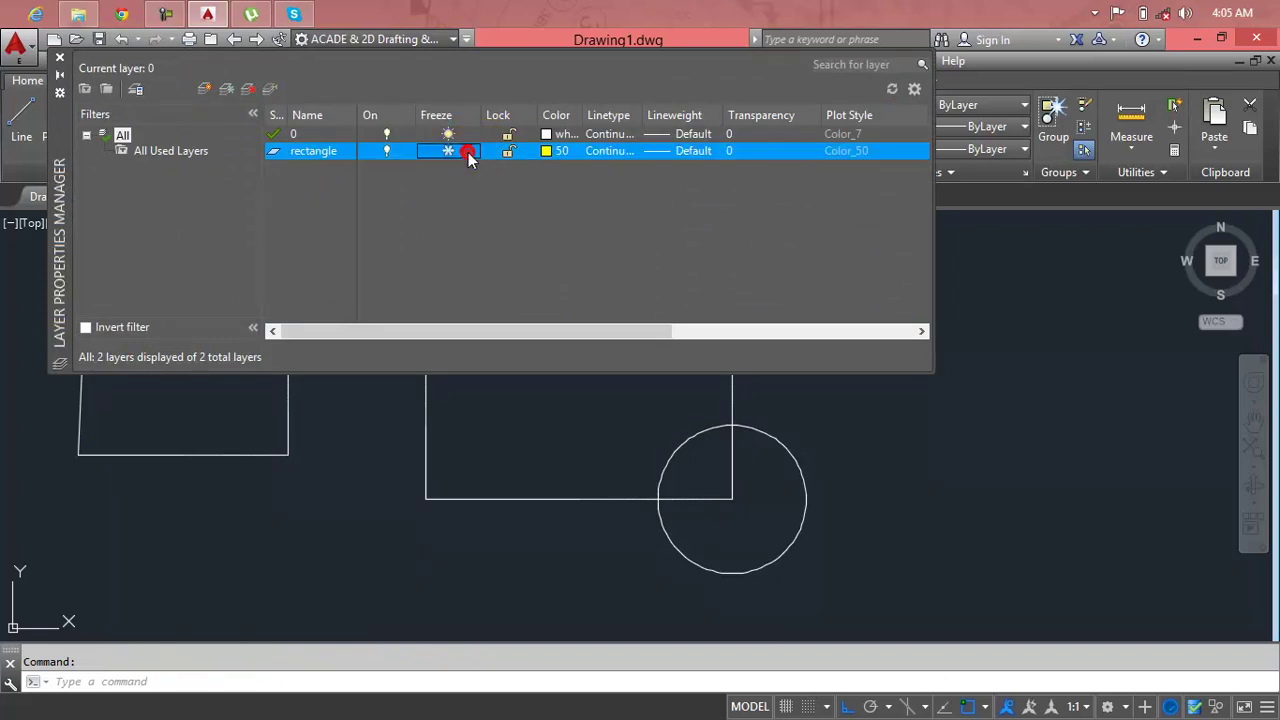
click(247, 89)
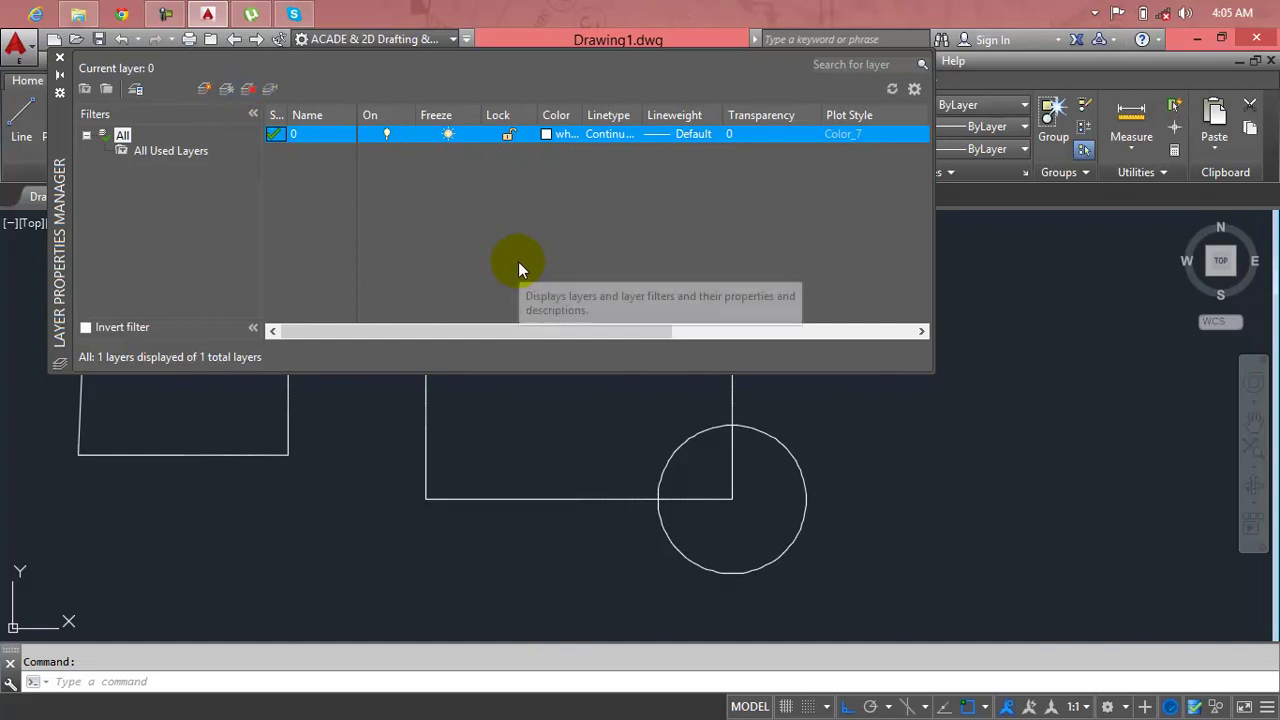
click(59, 58)
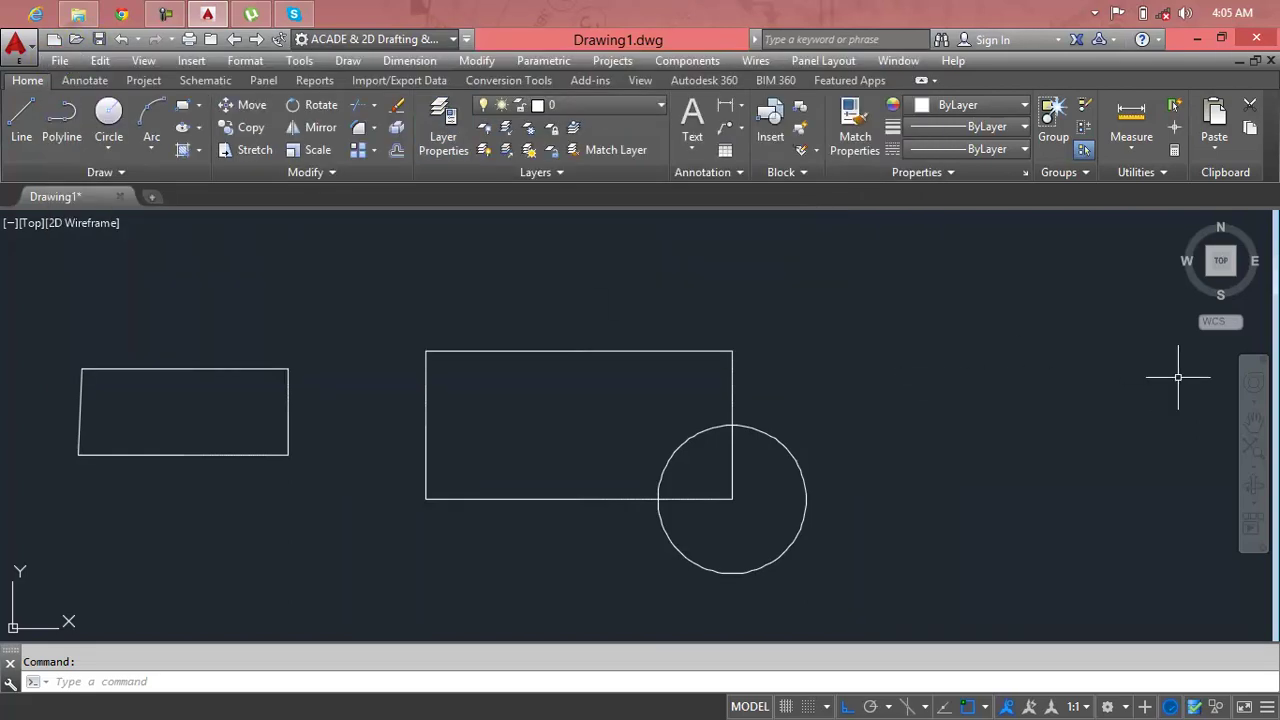
Dismiss the Autodesk 360 update notification without installing the update.
key(Escape)
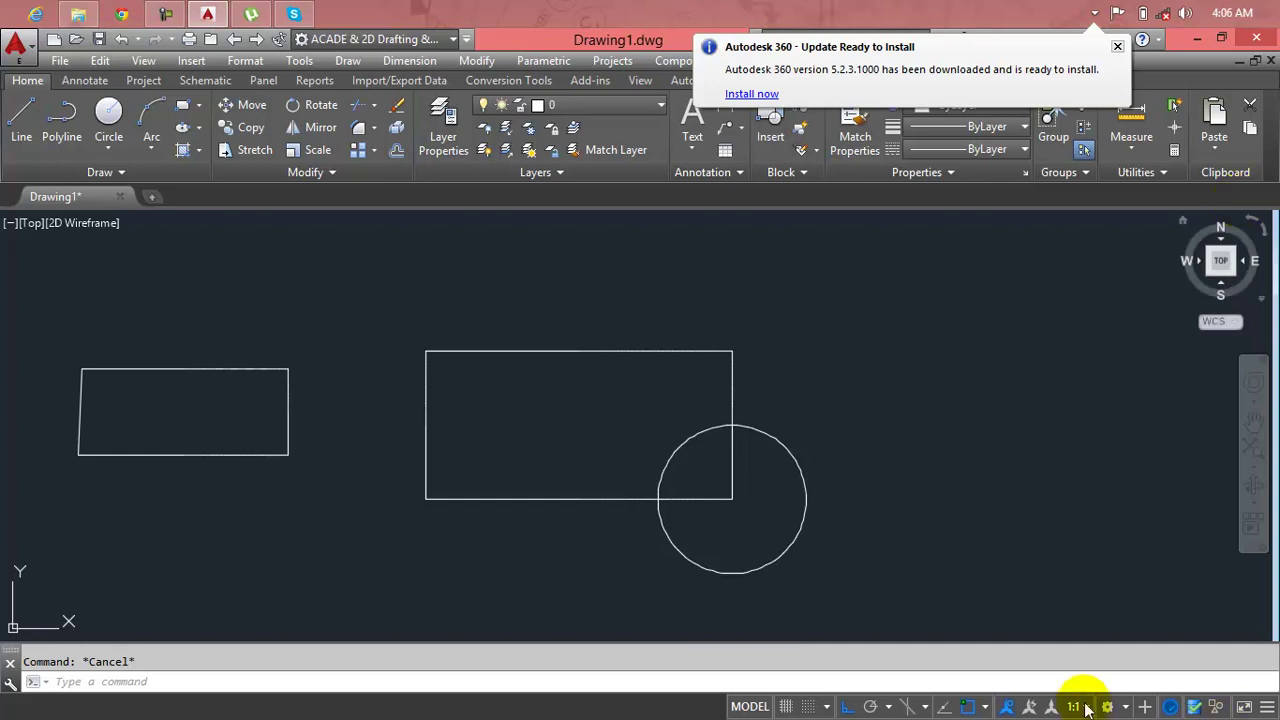
click(1118, 47)
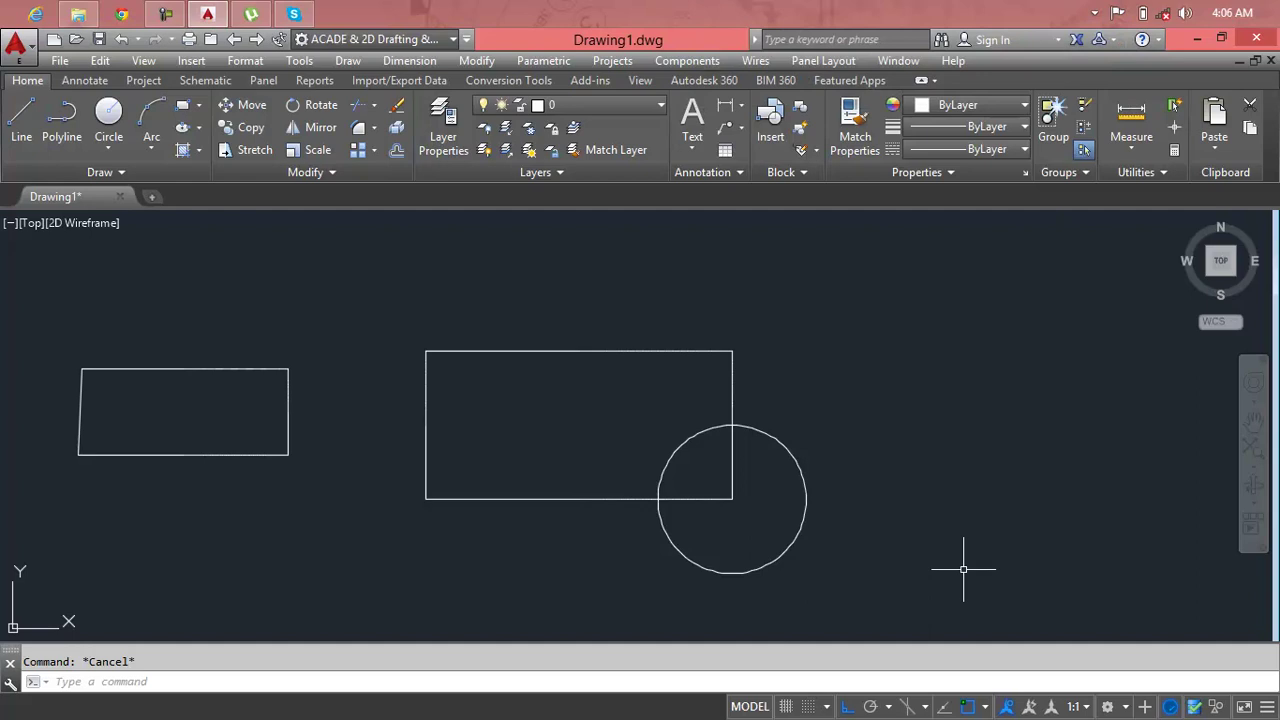